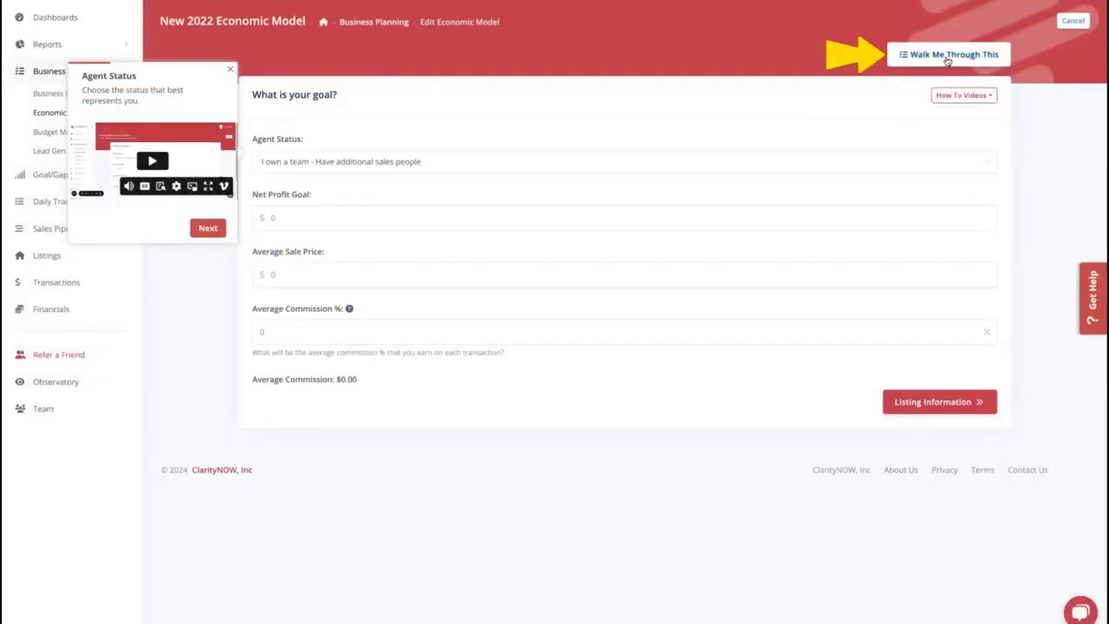
- View the walkthrough tips for agent status, net profit goal and average sale price, and close the walkthrough
{"action": "left_click", "coordinate": [206, 228]}
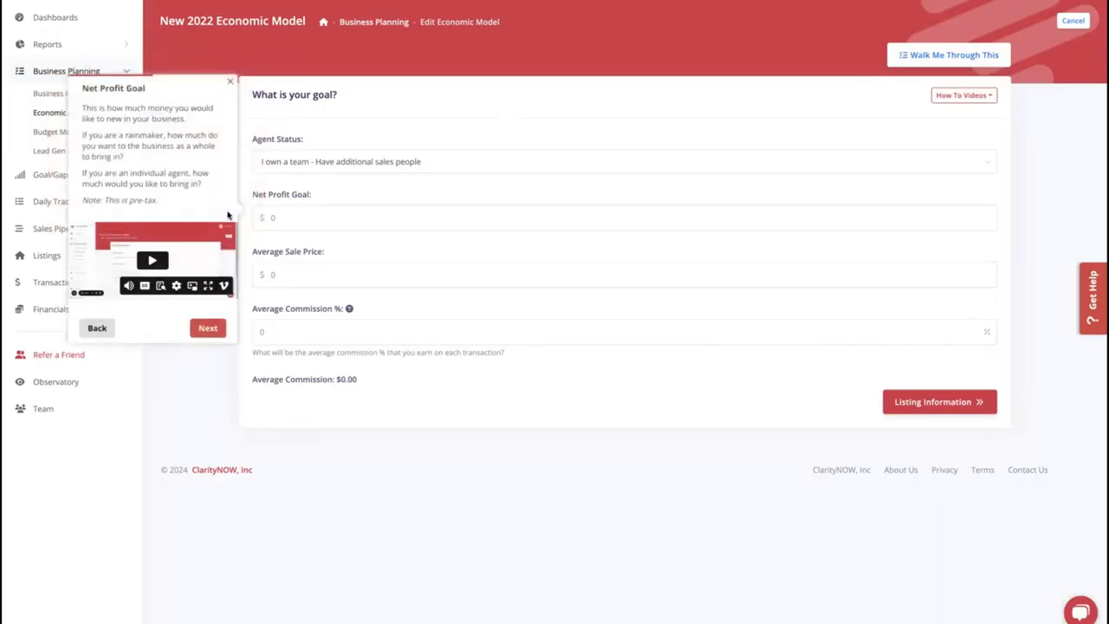
{"action": "left_click", "coordinate": [208, 327]}
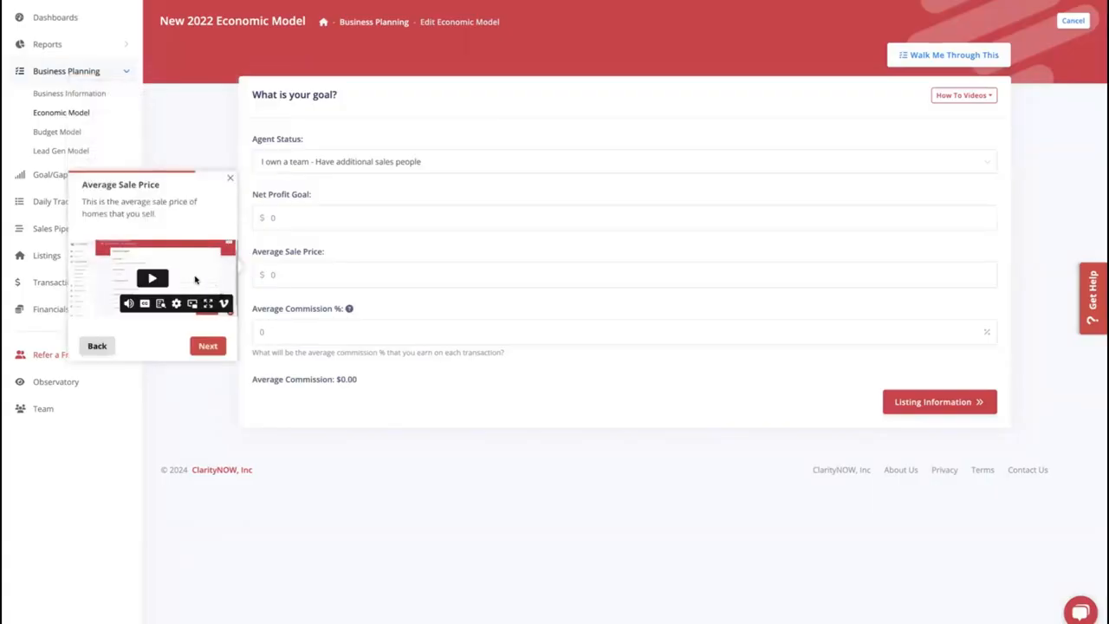
{"action": "left_click", "coordinate": [230, 180]}
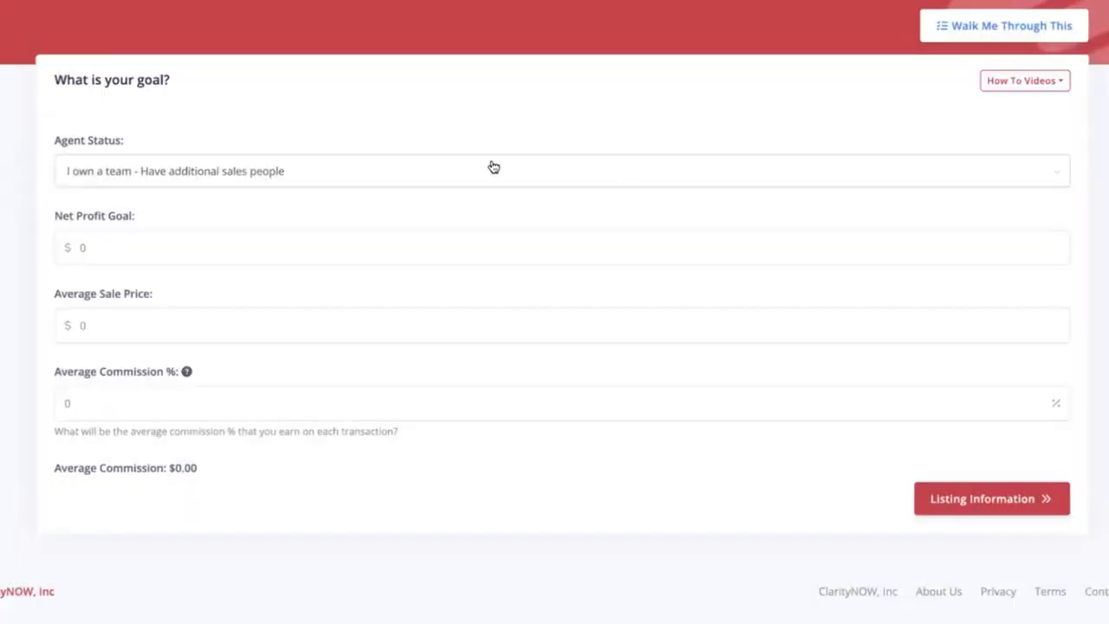
- Choose "I own a team - Have additional sales people" as the agent status and set the net profit goal to $300000
{"action": "left_click", "coordinate": [813, 164]}
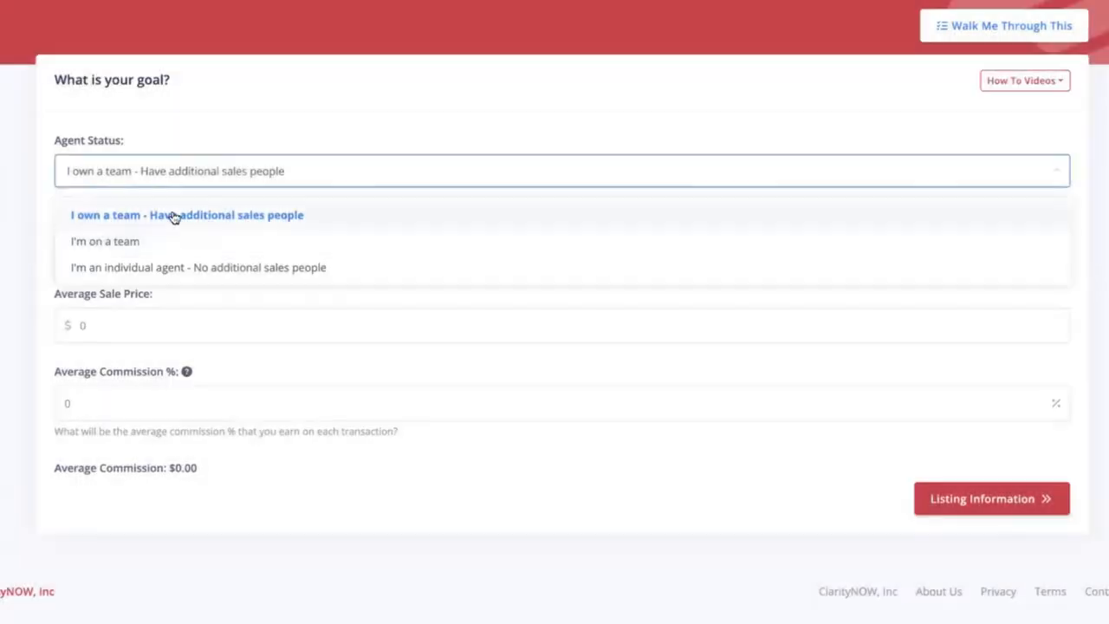
{"action": "left_click", "coordinate": [173, 215]}
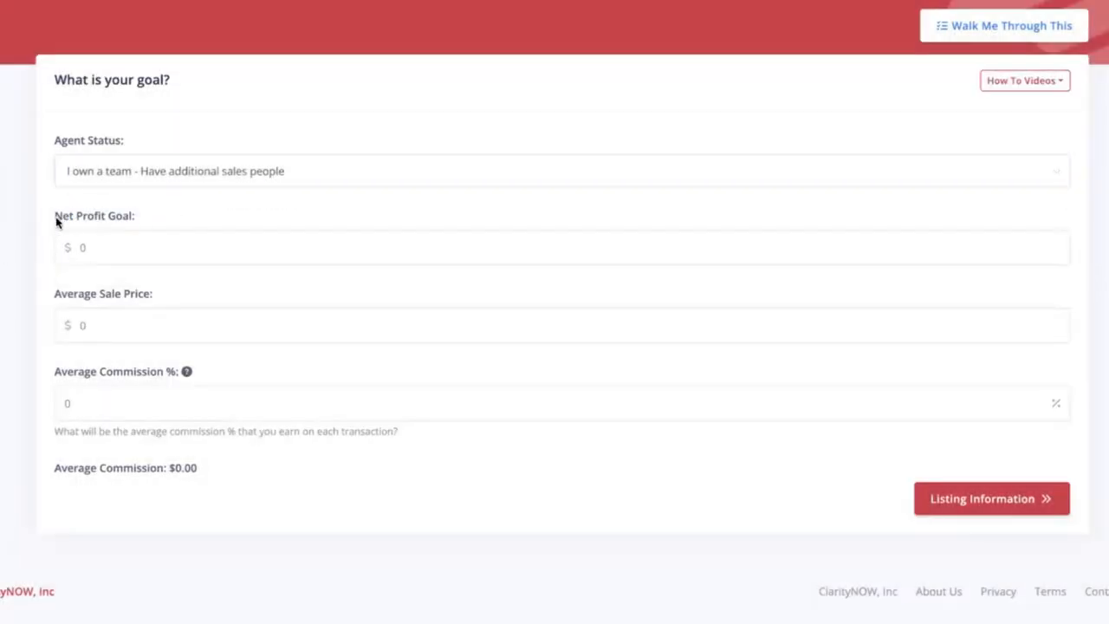
{"action": "left_click_drag", "start_coordinate": [55, 216], "coordinate": [164, 223]}
{"action": "left_click", "coordinate": [143, 247]}
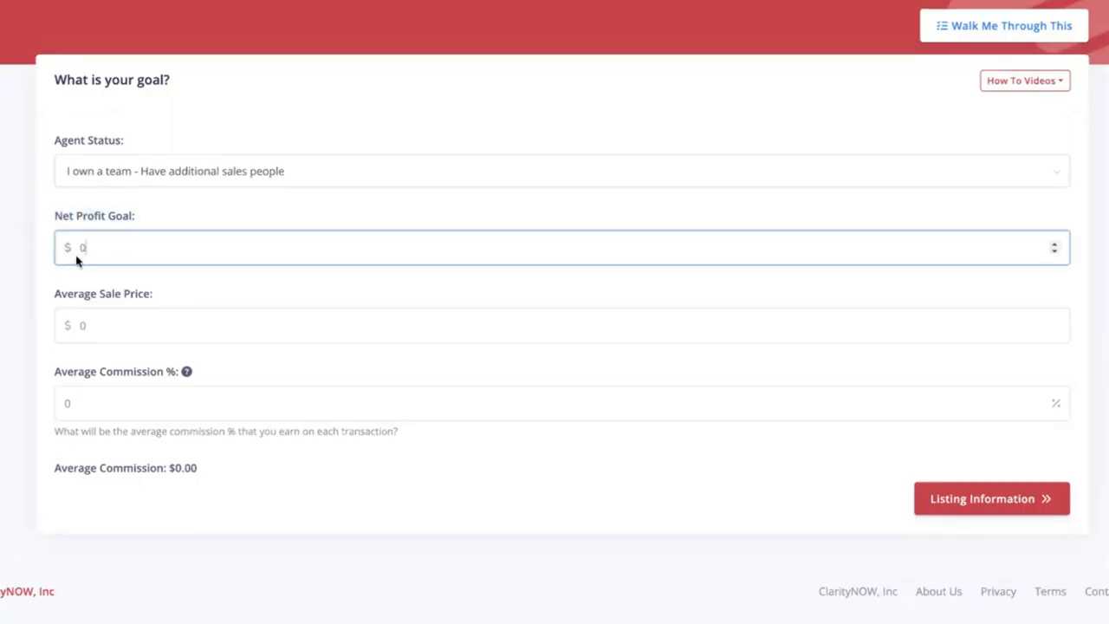
{"action": "left_click_drag", "start_coordinate": [90, 248], "coordinate": [73, 253]}
{"action": "type", "text": "300000"}
- Set the average sale price to $275000 and the average commission to 2.75%
{"action": "left_click", "coordinate": [62, 334]}
{"action": "left_click_drag", "start_coordinate": [63, 334], "coordinate": [58, 334]}
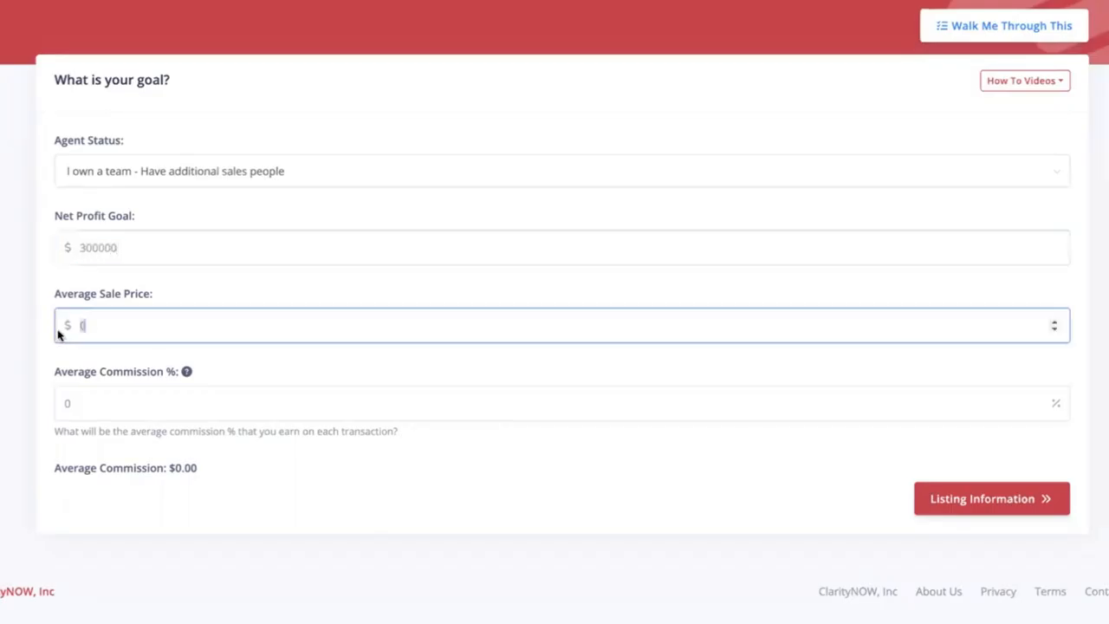
{"action": "type", "text": "275000"}
{"action": "left_click", "coordinate": [10, 410]}
{"action": "left_click_drag", "start_coordinate": [66, 409], "coordinate": [53, 413]}
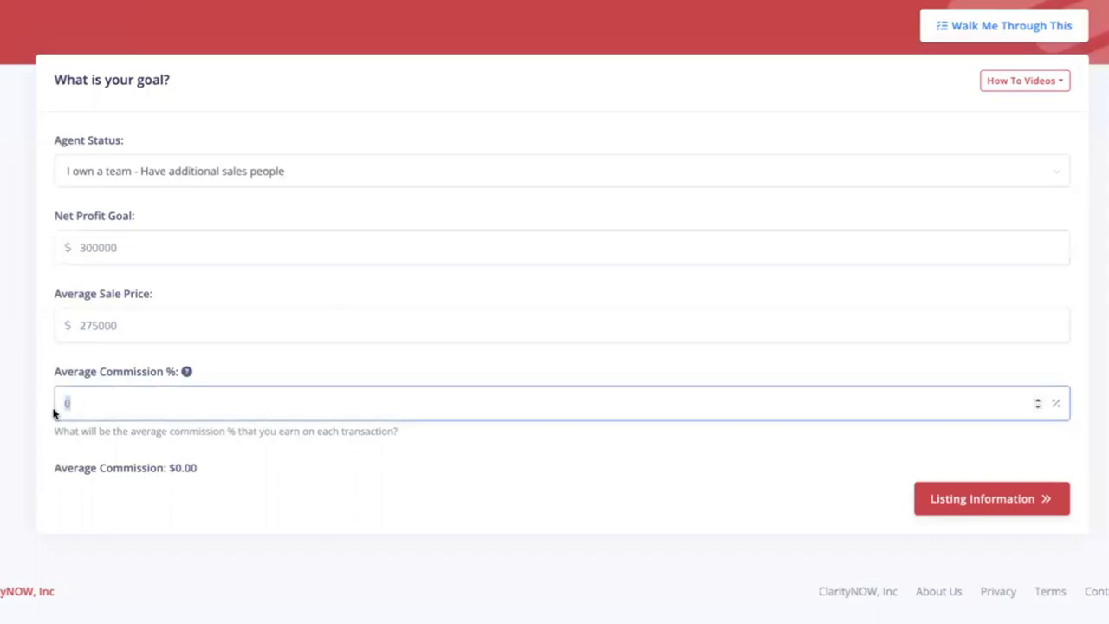
{"action": "type", "text": "2.75"}
{"action": "left_click", "coordinate": [4, 425]}
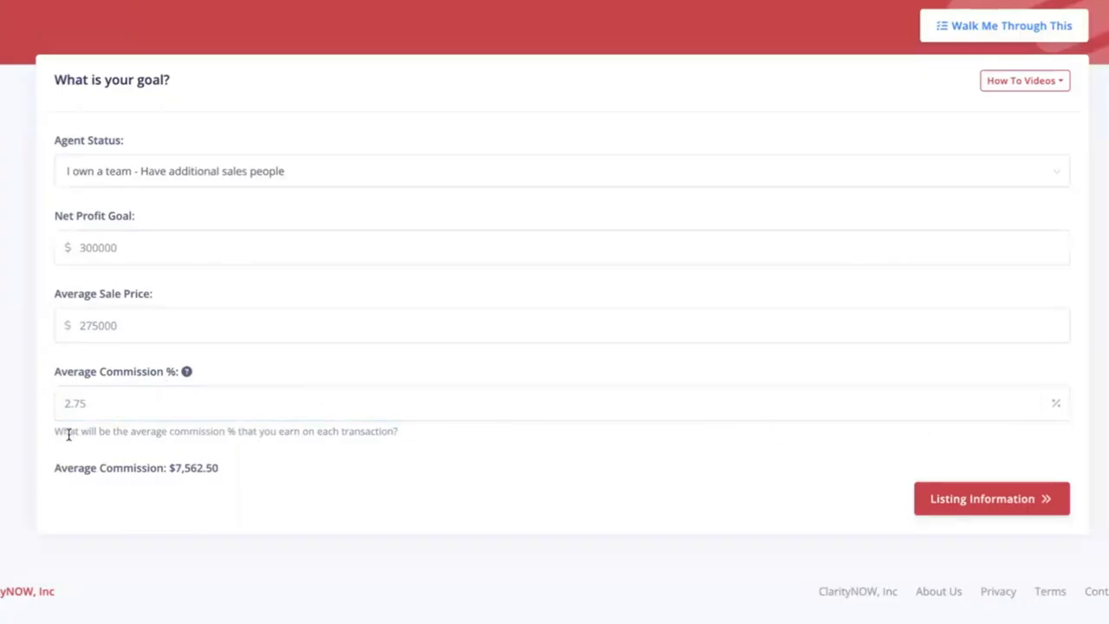
- Try .025 as the average commission percentage and check the calculated average commission
{"action": "left_click", "coordinate": [105, 405]}
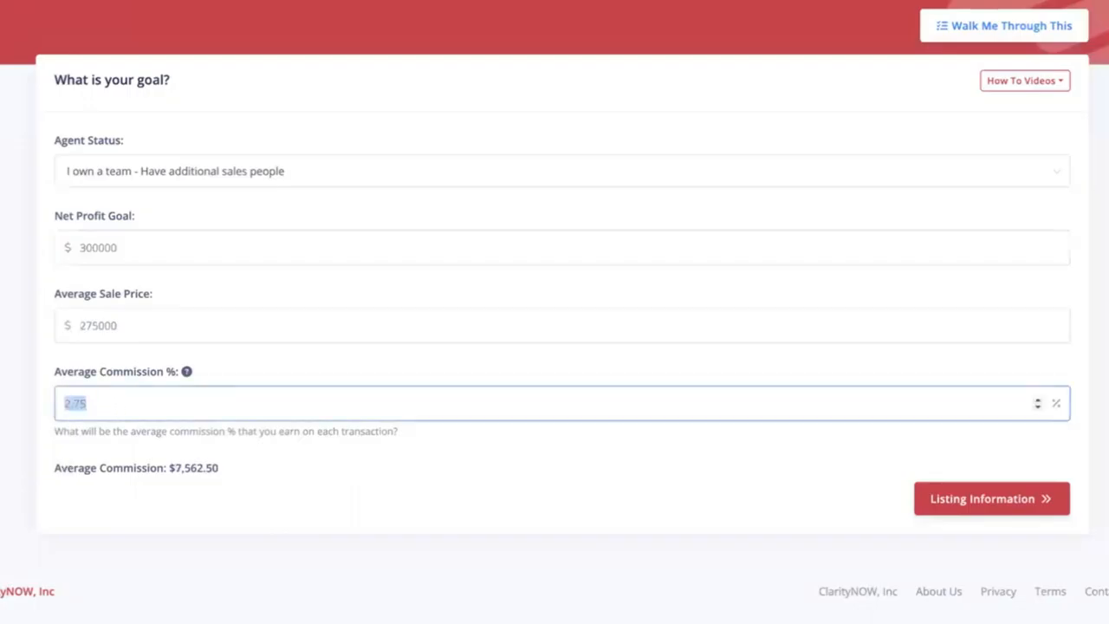
{"action": "type", "text": ".025"}
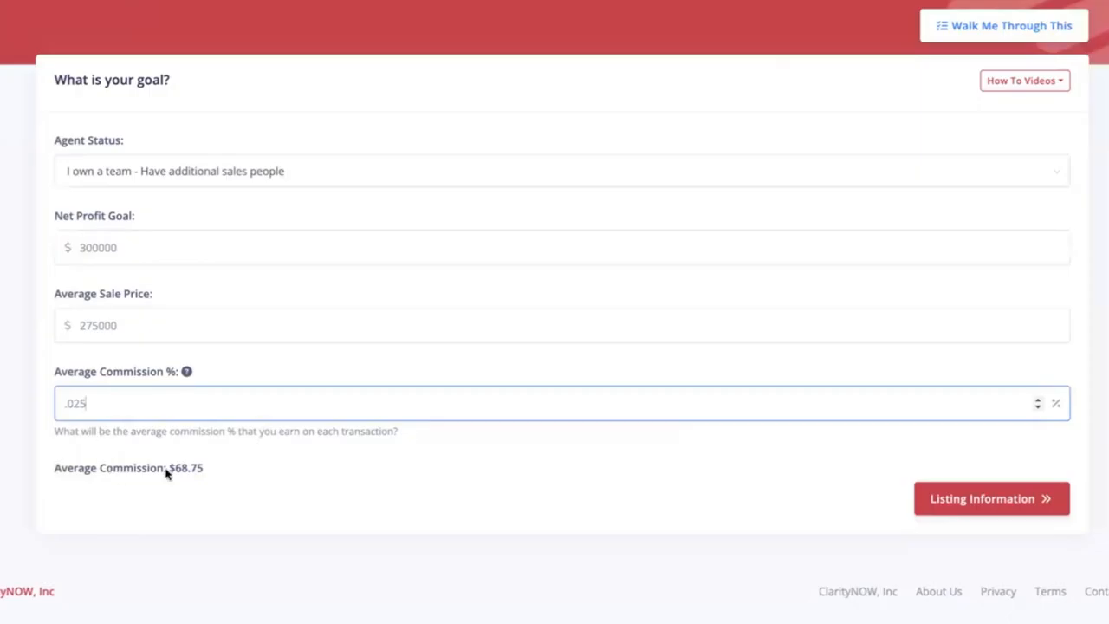
{"action": "left_click_drag", "start_coordinate": [216, 471], "coordinate": [168, 471]}
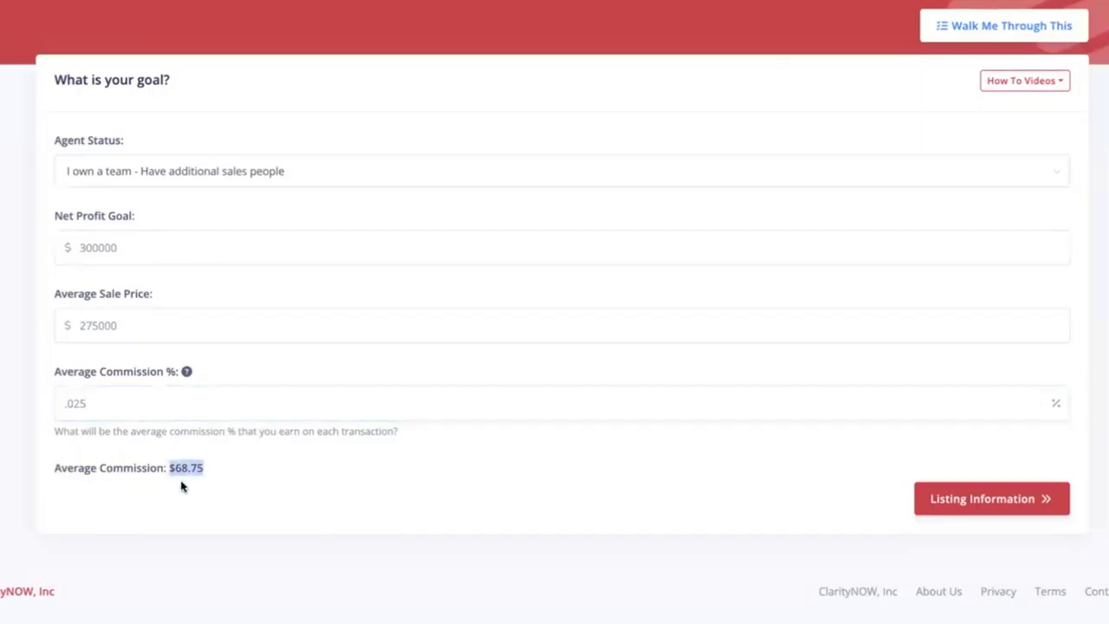
{"action": "left_click", "coordinate": [183, 485]}
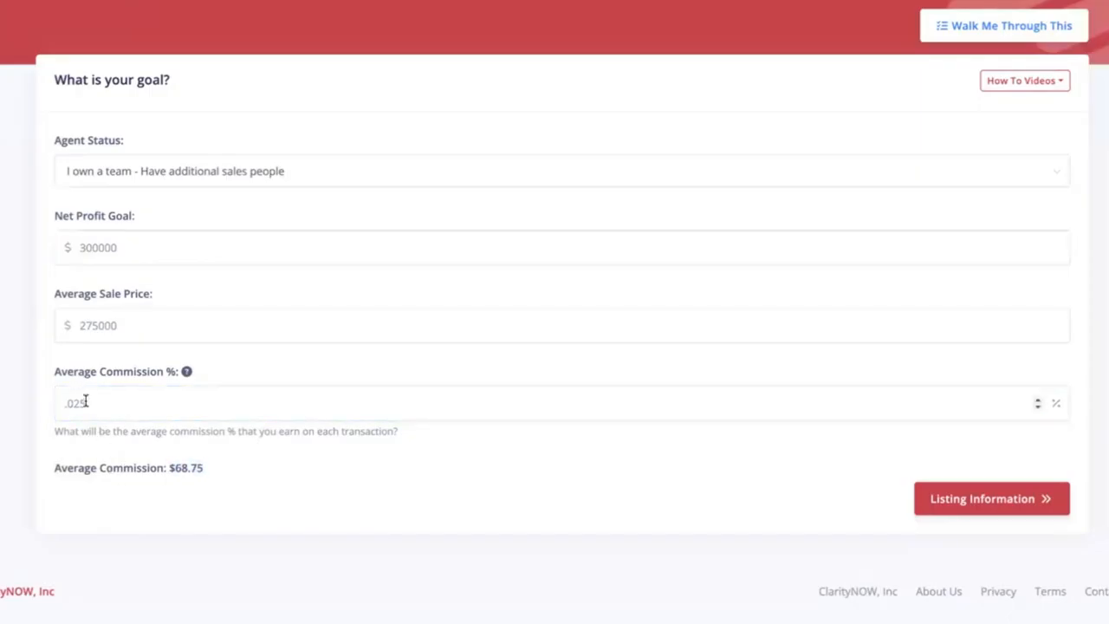
- Set the average commission percentage back to 2.75, check the calculated commission and continue to the listing information
{"action": "left_click_drag", "start_coordinate": [84, 401], "coordinate": [39, 404]}
{"action": "type", "text": "2.75"}
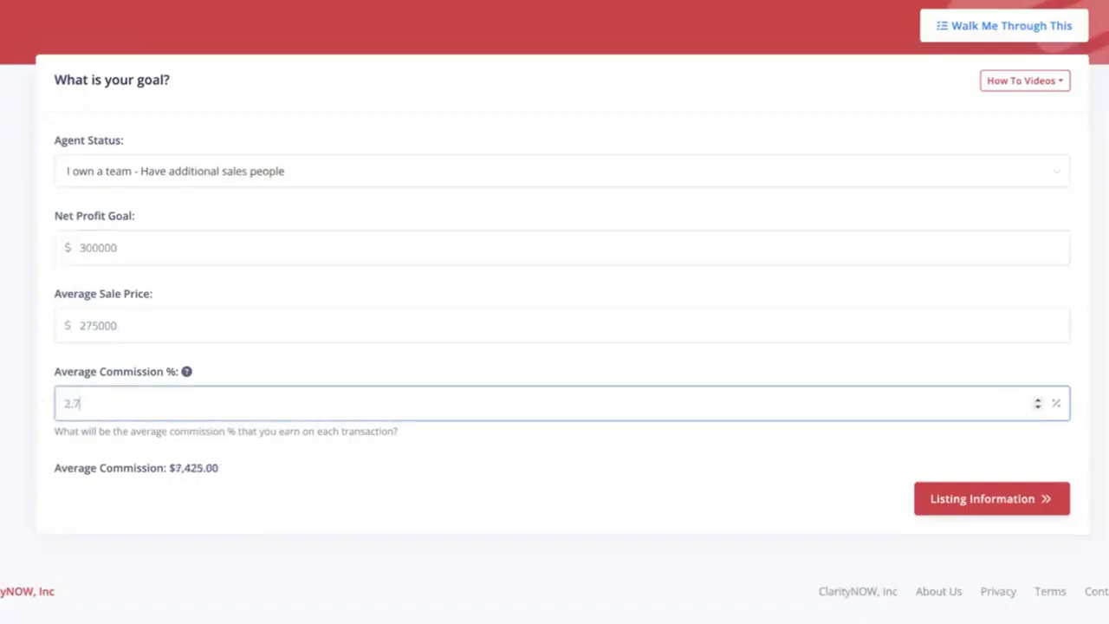
{"action": "left_click", "coordinate": [121, 467]}
{"action": "left_click_drag", "start_coordinate": [222, 474], "coordinate": [164, 473]}
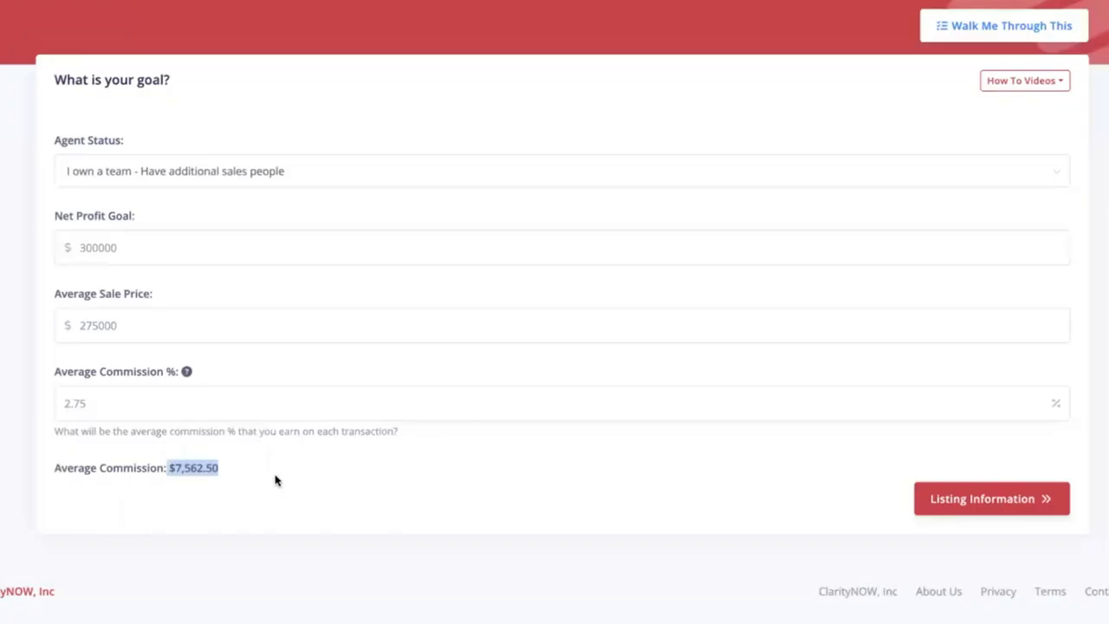
{"action": "left_click", "coordinate": [279, 480]}
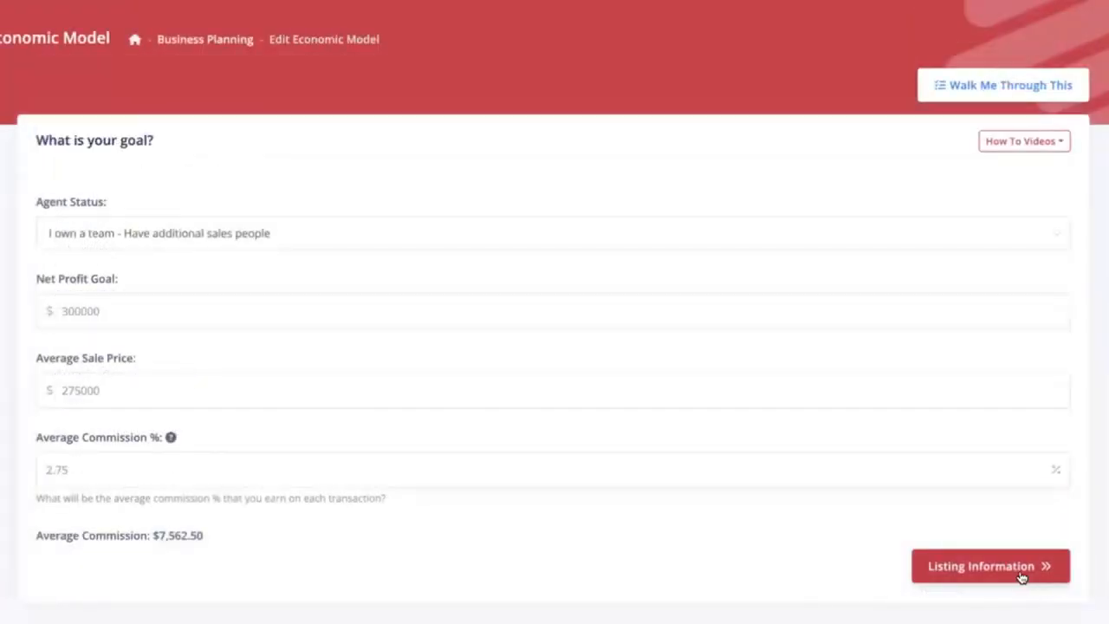
{"action": "left_click", "coordinate": [1027, 573]}
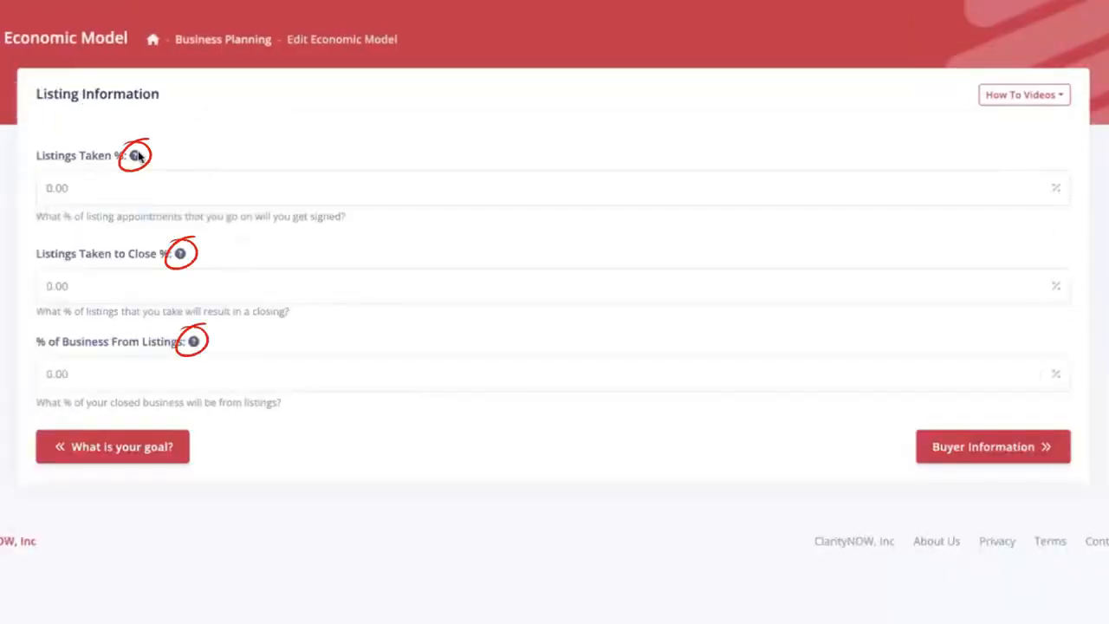
- Set both the Listings Taken and the Listings Taken to Close percentages to 85
{"action": "mouse_move", "coordinate": [135, 156]}
{"action": "mouse_move", "coordinate": [182, 259]}
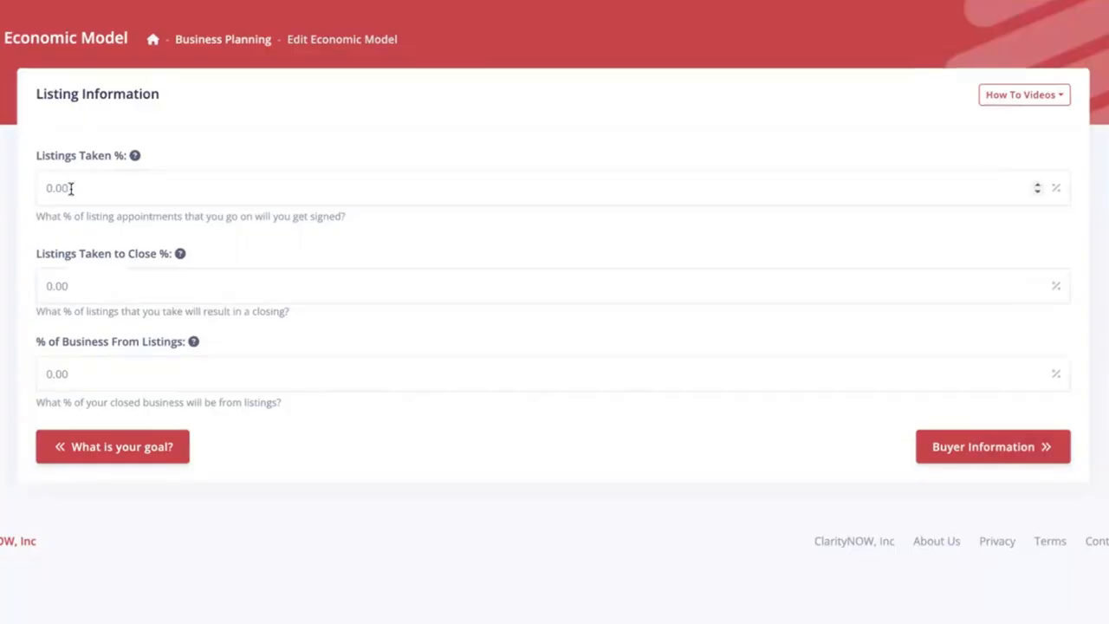
{"action": "left_click_drag", "start_coordinate": [67, 187], "coordinate": [31, 195]}
{"action": "type", "text": "85"}
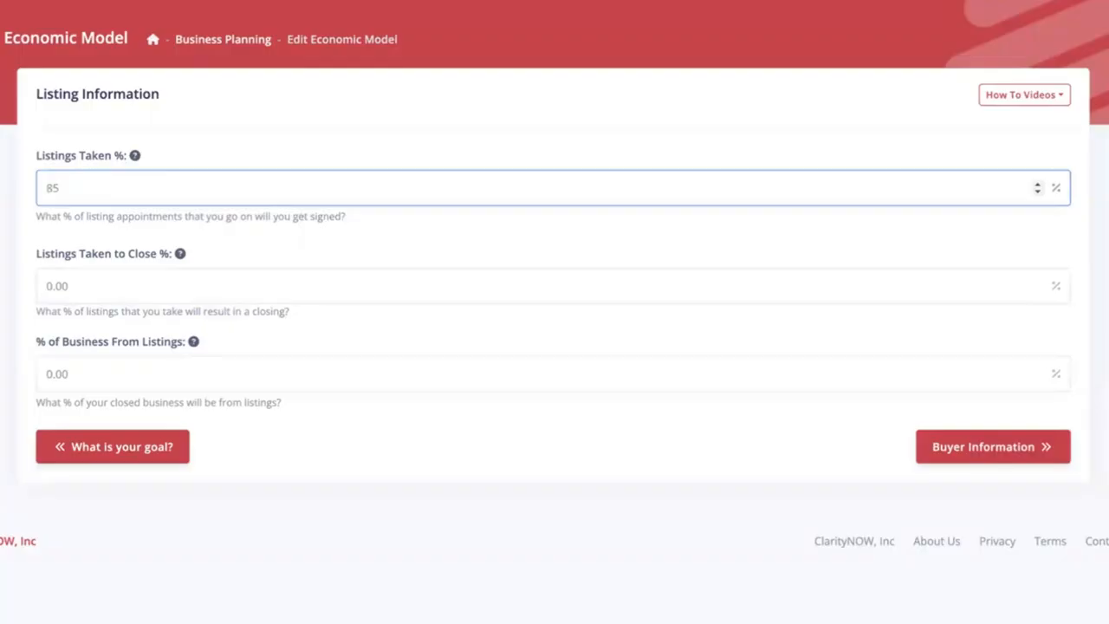
{"action": "key", "text": "Tab"}
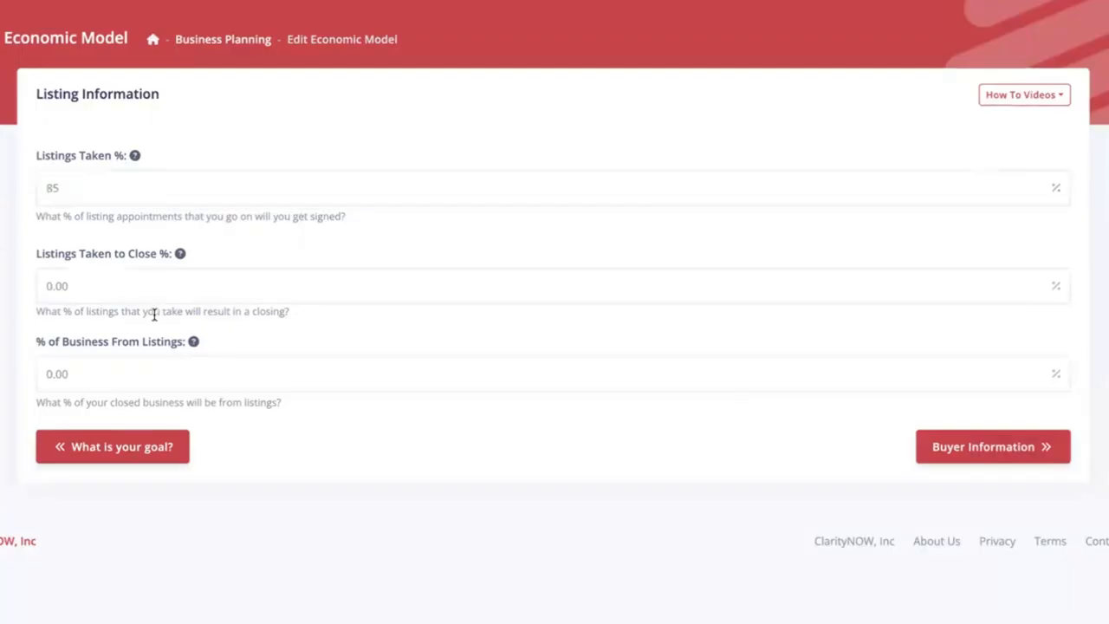
{"action": "key", "text": "Tab"}
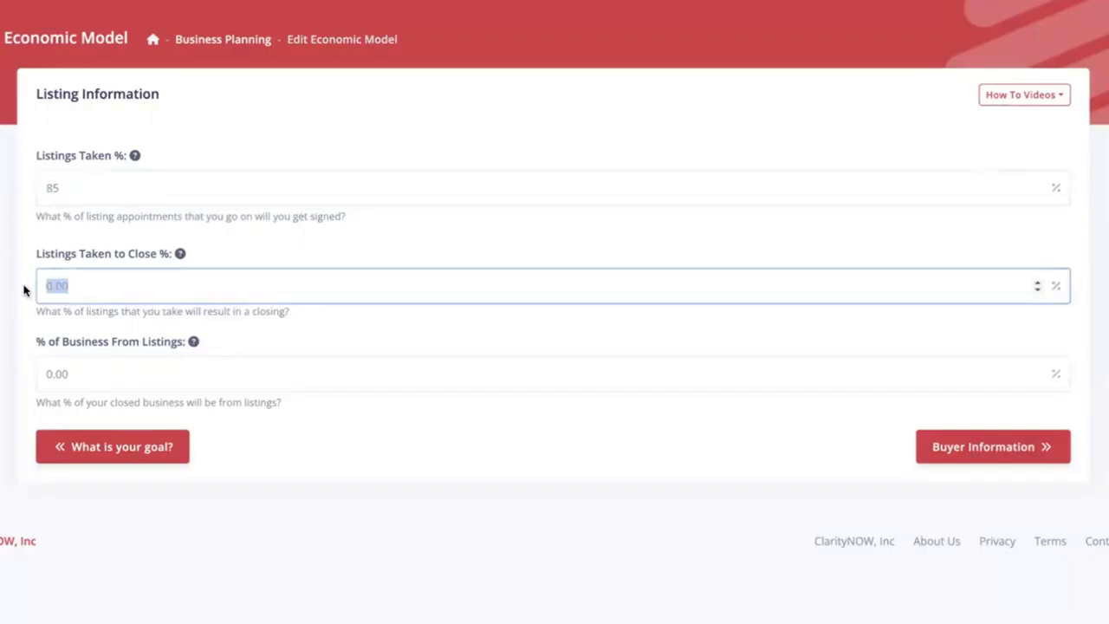
{"action": "type", "text": "85"}
{"action": "key", "text": "Tab"}
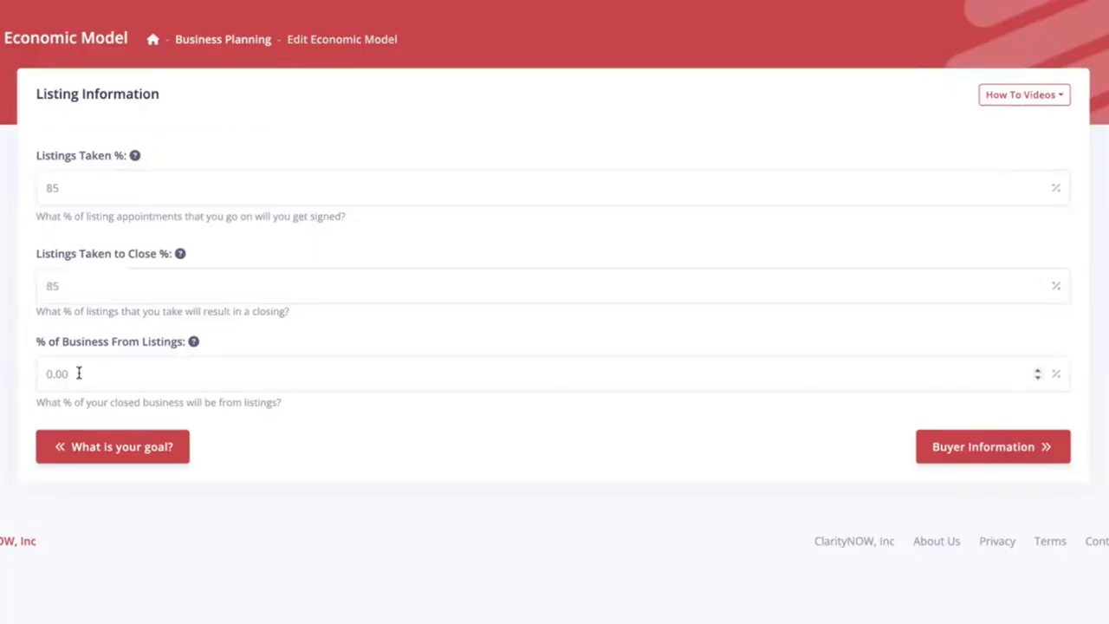
- Set the percentage of business from listings to 40 and continue to the buyer information
{"action": "left_click_drag", "start_coordinate": [79, 373], "coordinate": [24, 375]}
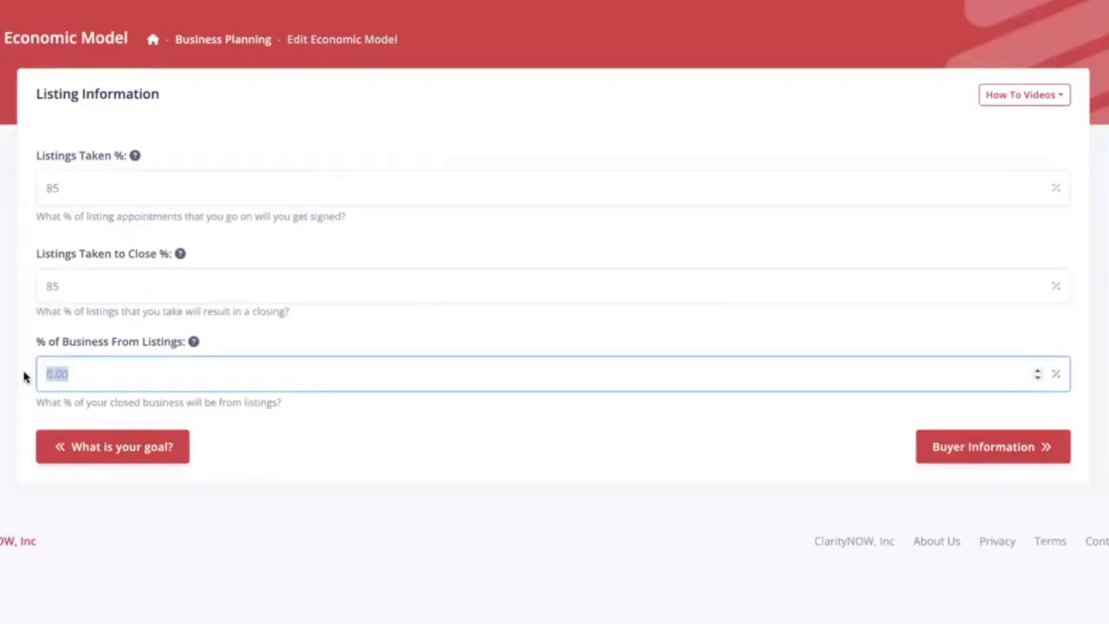
{"action": "type", "text": "40"}
{"action": "left_click", "coordinate": [536, 415]}
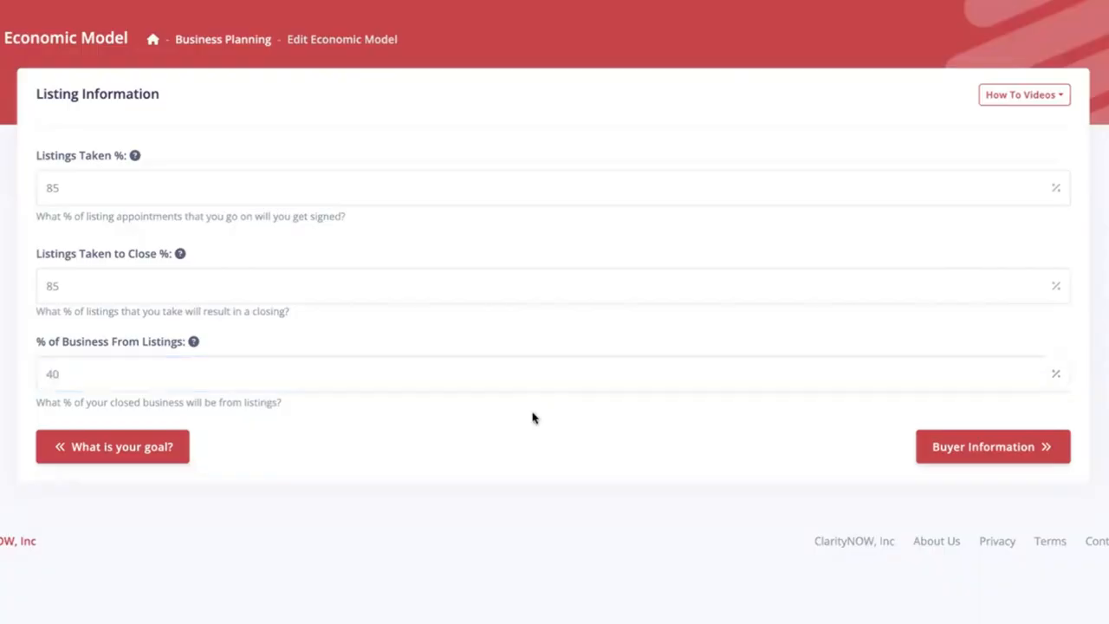
{"action": "left_click", "coordinate": [966, 444]}
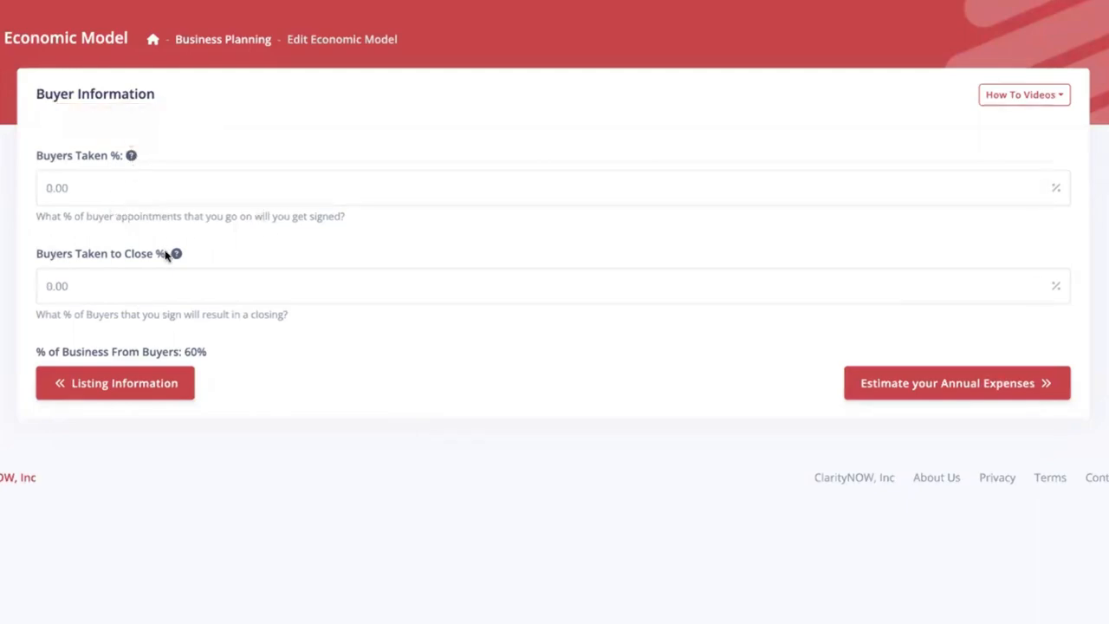
- Set the Buyers Taken and Buyers Taken to Close percentages to 70 each and continue to the annual expenses estimate
{"action": "left_click_drag", "start_coordinate": [82, 187], "coordinate": [30, 189]}
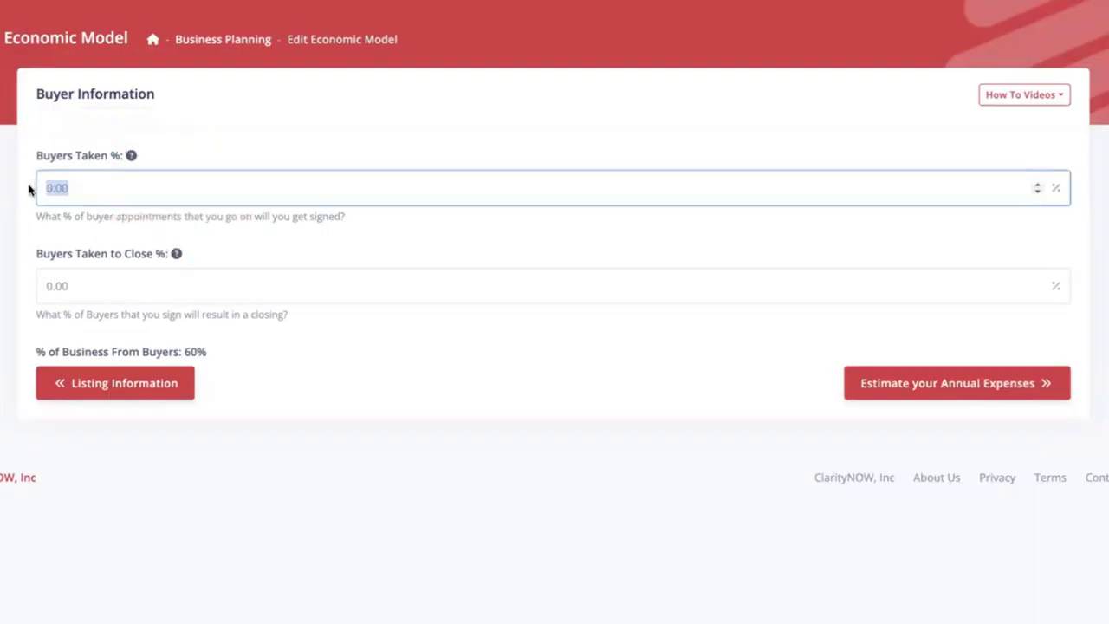
{"action": "type", "text": "70"}
{"action": "key", "text": "Tab"}
{"action": "type", "text": "7"}
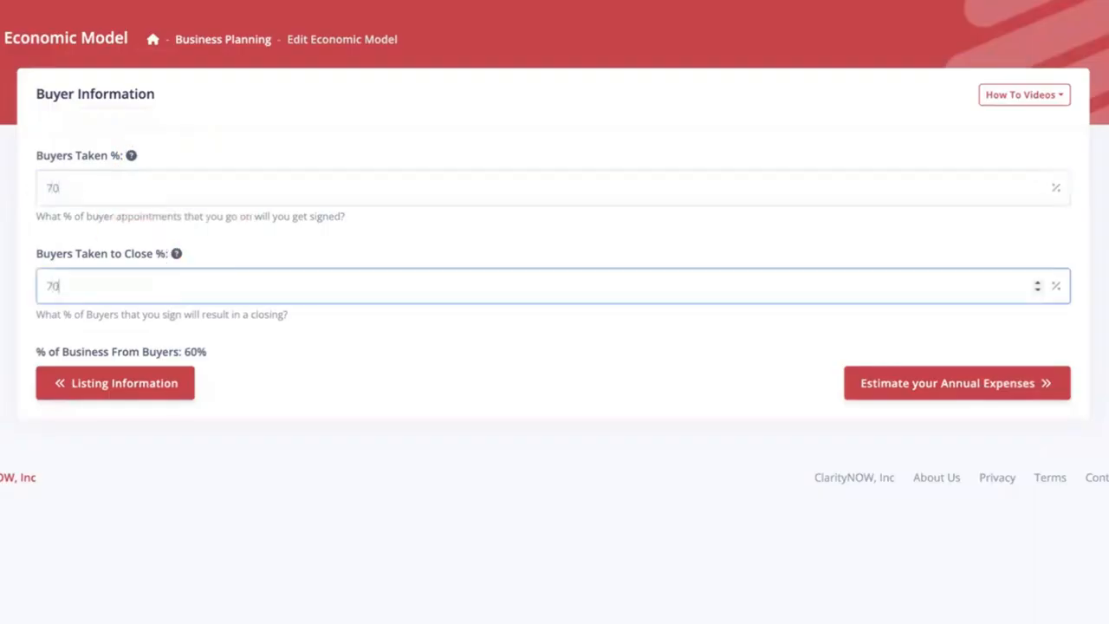
{"action": "type", "text": "0"}
{"action": "left_click", "coordinate": [941, 388]}
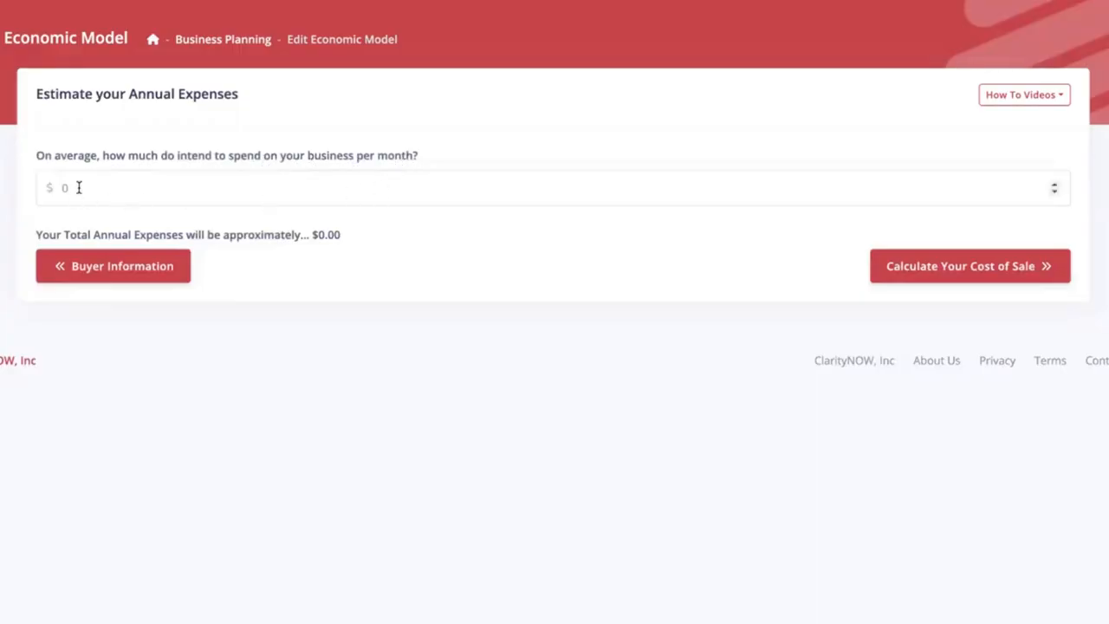
- Set the average monthly business spending to $13000, check the annual total and continue to the cost of sale calculation
{"action": "left_click_drag", "start_coordinate": [78, 187], "coordinate": [58, 191]}
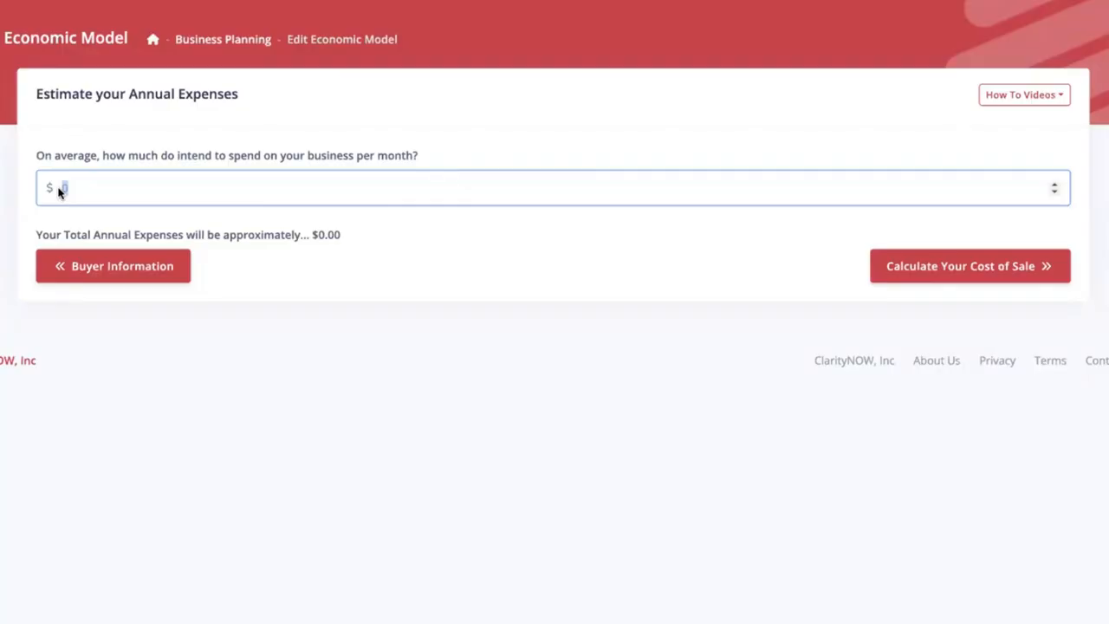
{"action": "type", "text": "13000"}
{"action": "left_click", "coordinate": [478, 239]}
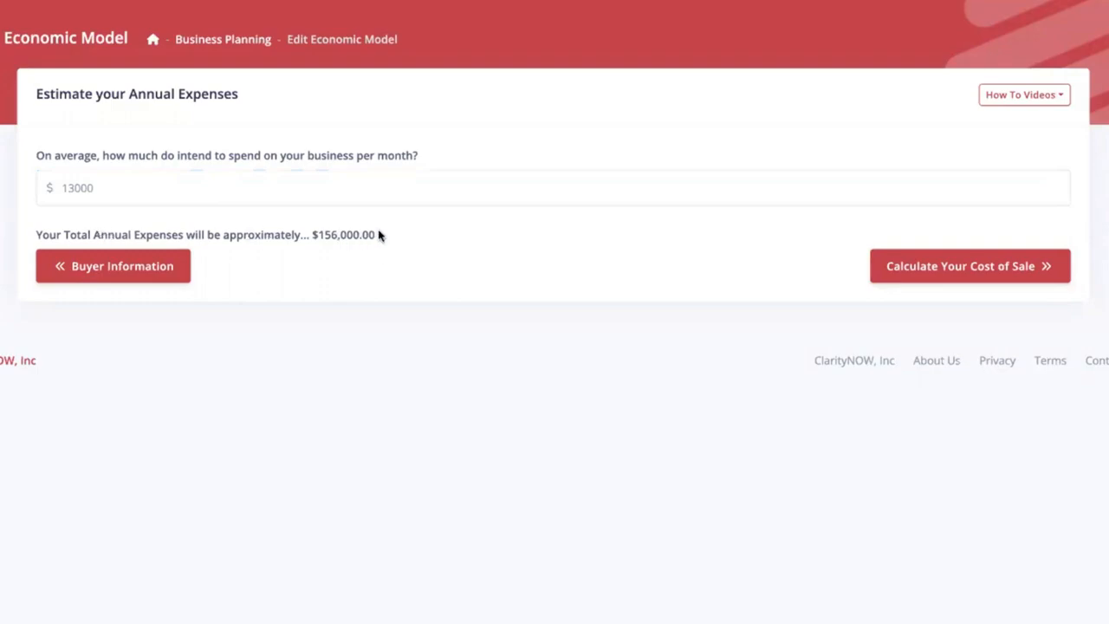
{"action": "left_click_drag", "start_coordinate": [379, 235], "coordinate": [313, 239]}
{"action": "left_click", "coordinate": [473, 239]}
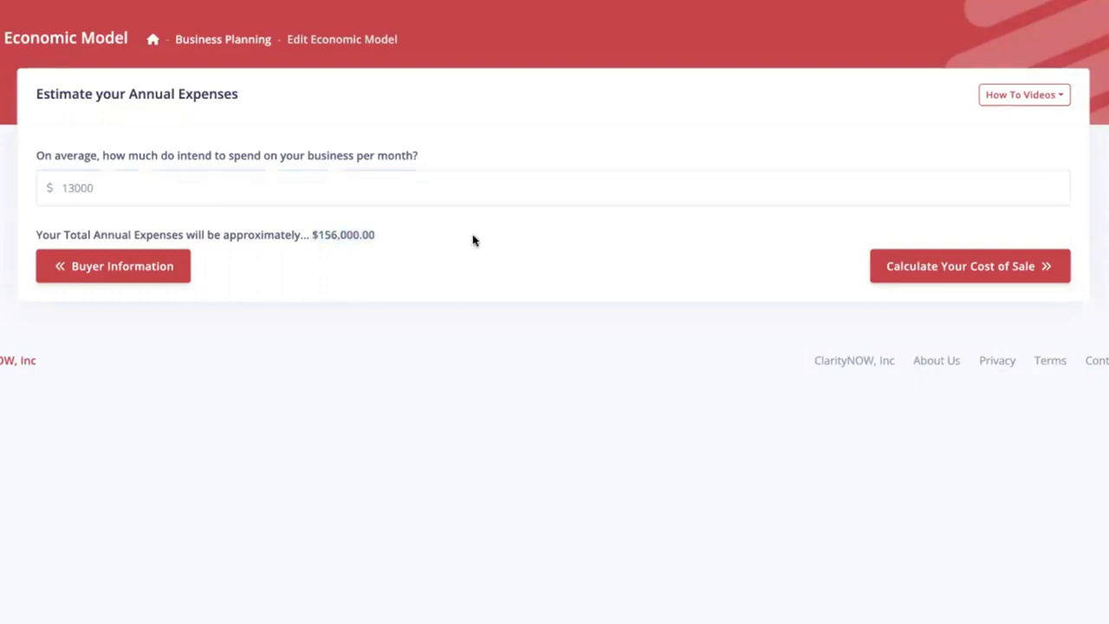
{"action": "left_click", "coordinate": [991, 266]}
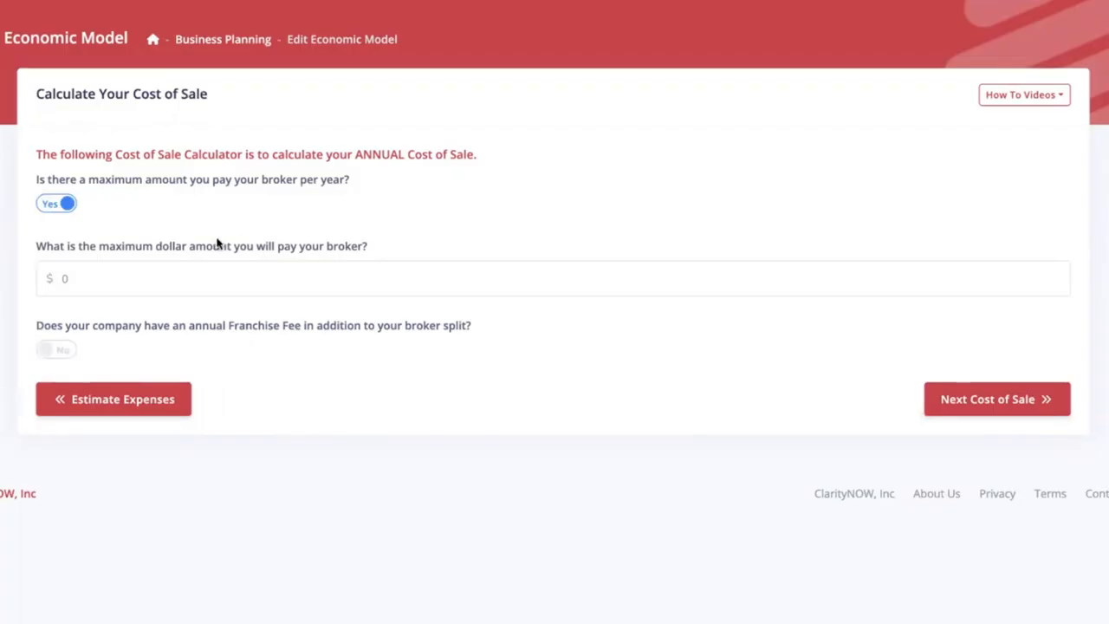
- Set the maximum dollar amount paid to the broker per year to $15000
{"action": "left_click_drag", "start_coordinate": [45, 249], "coordinate": [382, 230]}
{"action": "left_click_drag", "start_coordinate": [64, 279], "coordinate": [32, 287]}
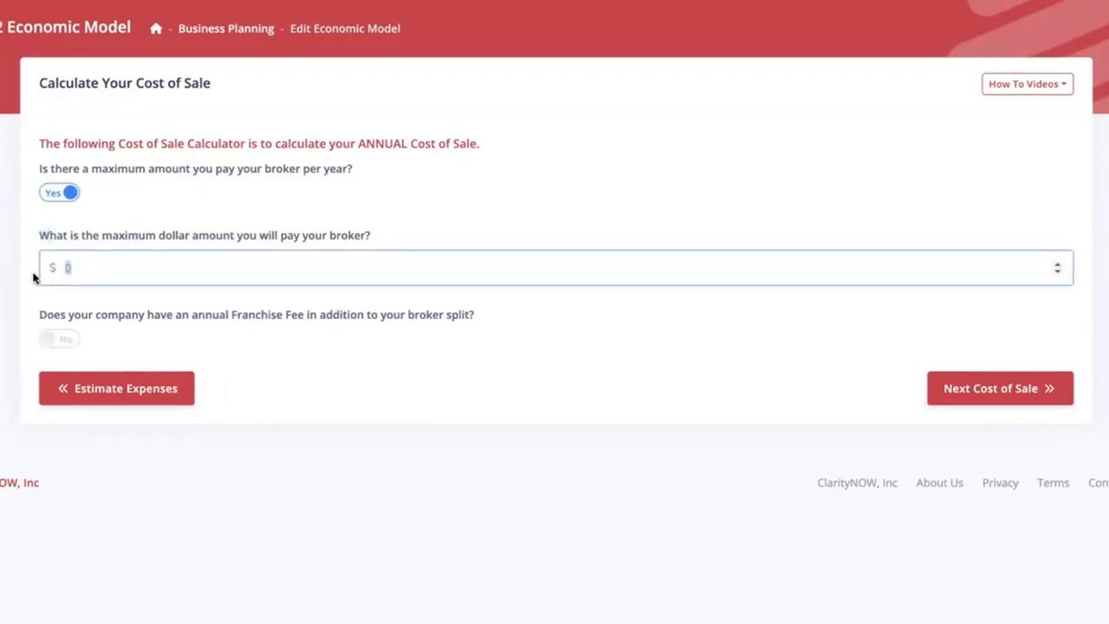
{"action": "key", "text": "BackSpace"}
{"action": "type", "text": "15000"}
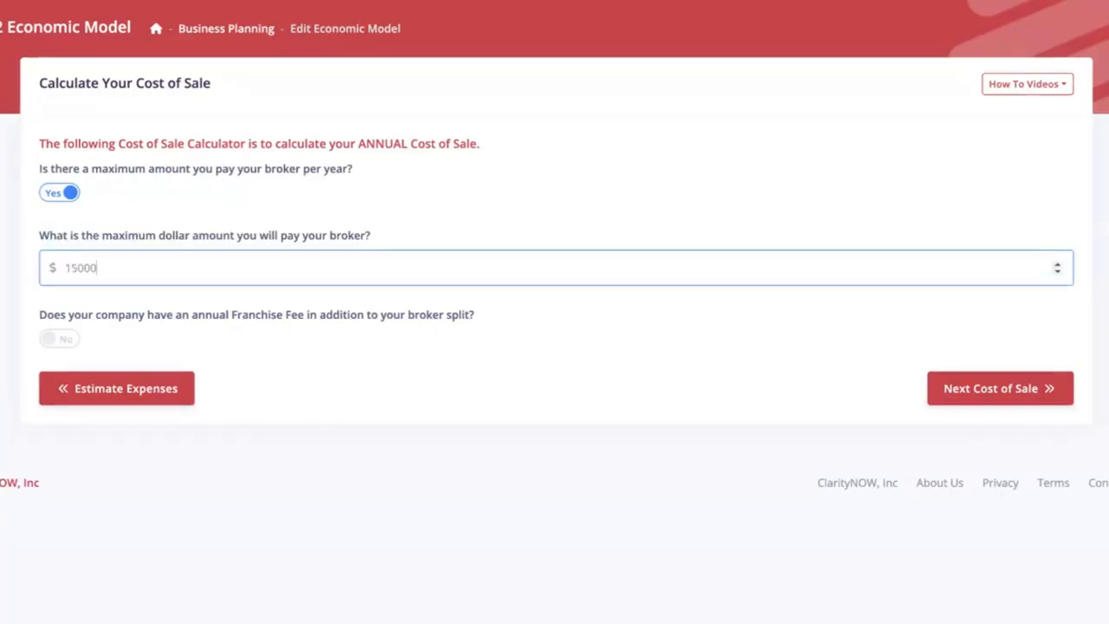
{"action": "left_click", "coordinate": [2, 248]}
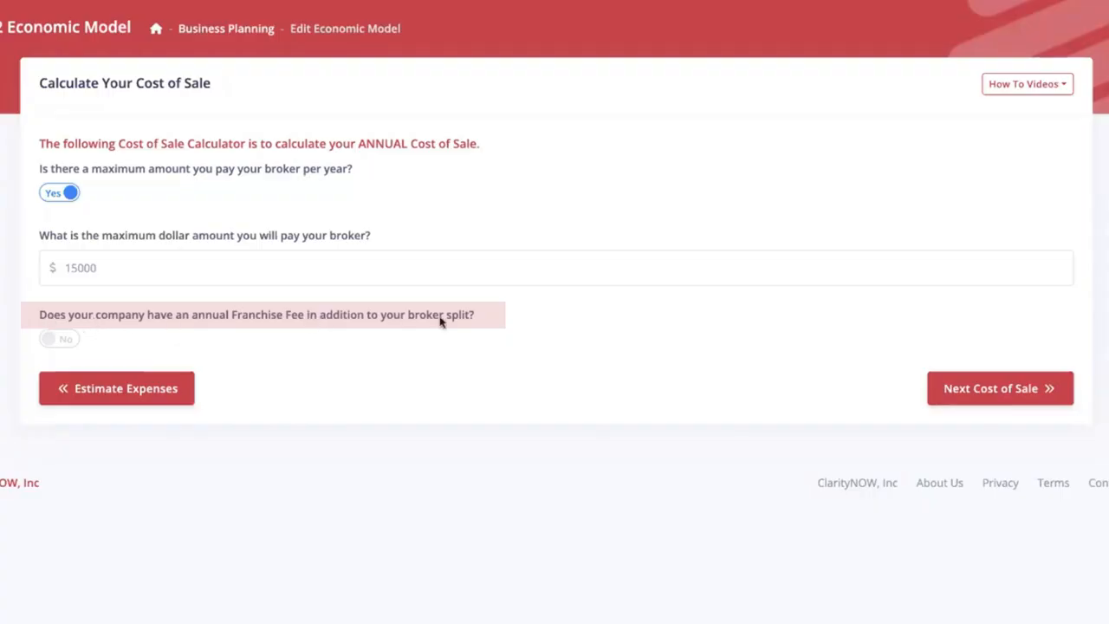
- Enable the annual franchise fee in addition to the broker split and set it to $3000
{"action": "left_click", "coordinate": [62, 341]}
{"action": "left_click", "coordinate": [120, 415]}
{"action": "key", "text": "BackSpace"}
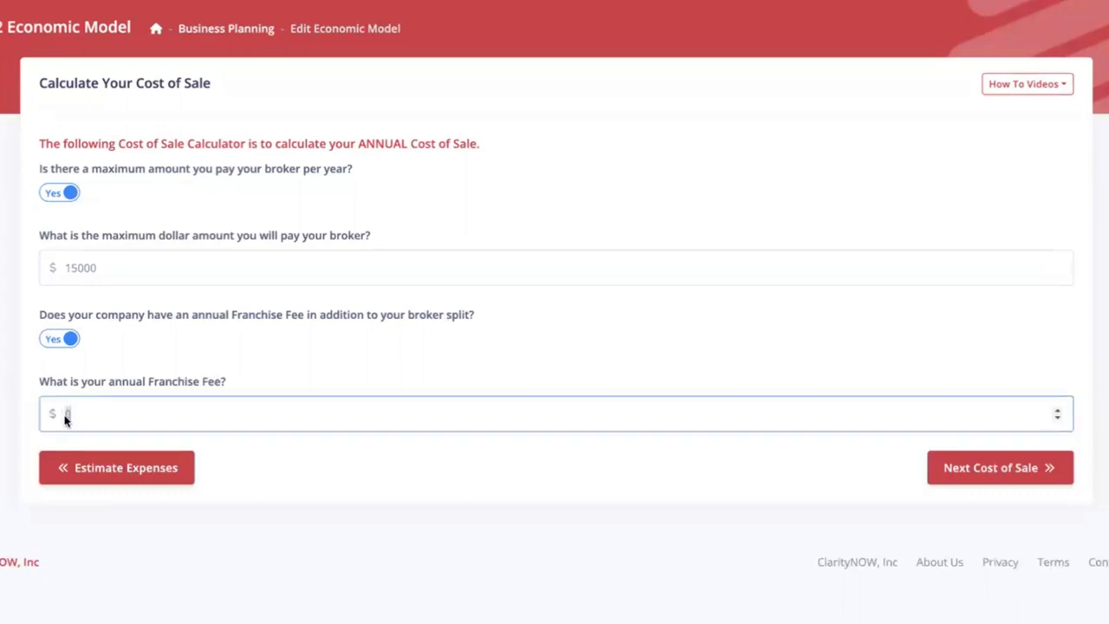
{"action": "type", "text": "3000"}
- Try the calculator without a franchise fee or yearly broker maximum, entering 15% of commissions for the broker and clearing it again
{"action": "left_click", "coordinate": [71, 339]}
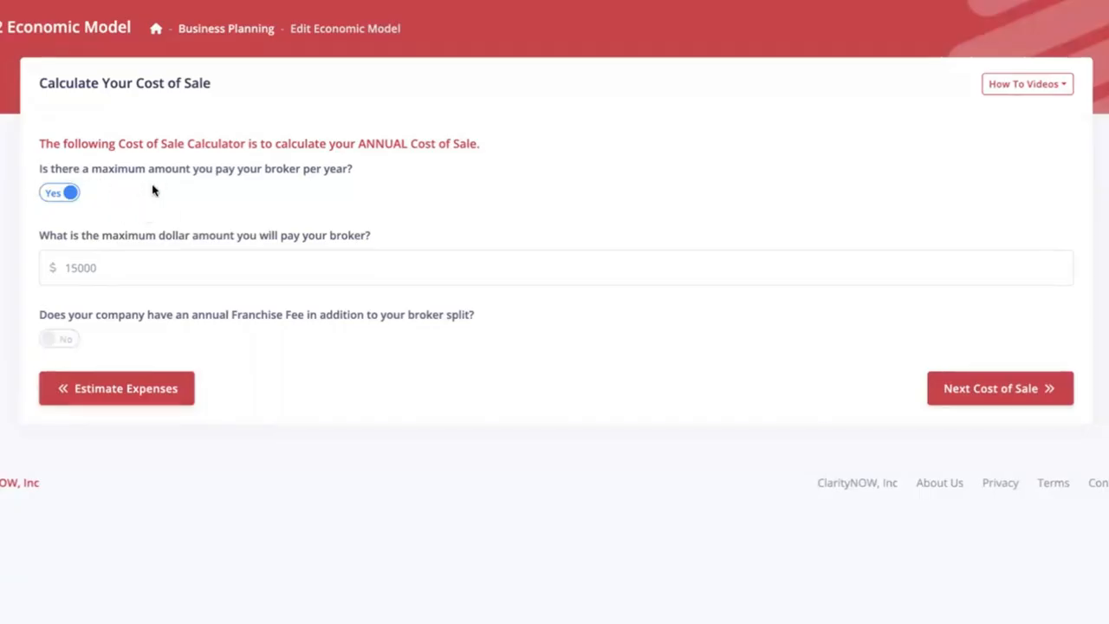
{"action": "left_click", "coordinate": [69, 193]}
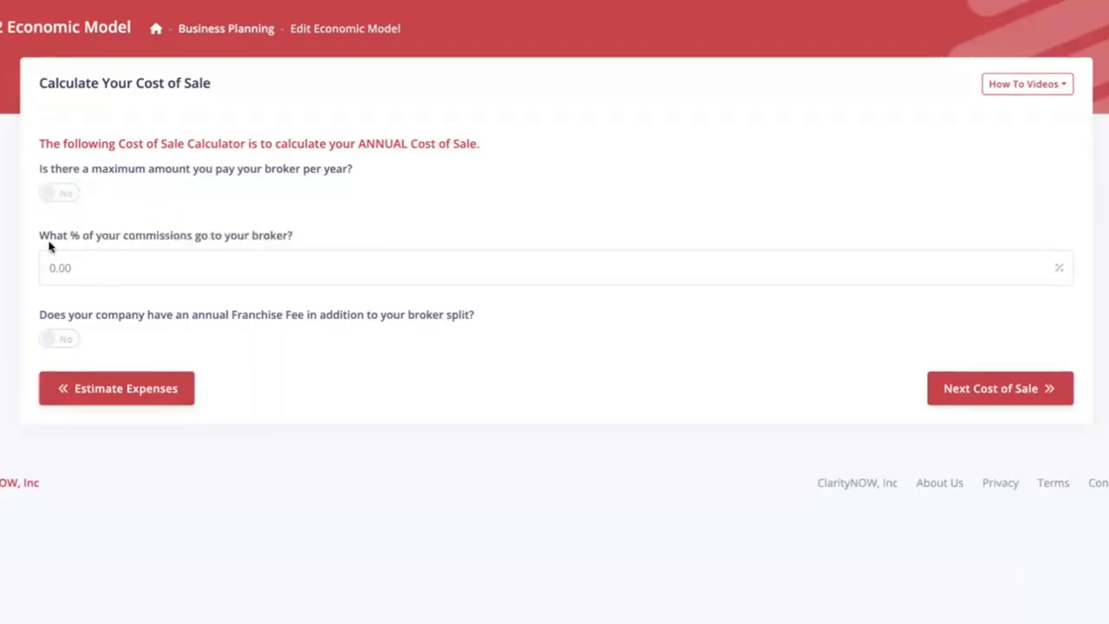
{"action": "left_click_drag", "start_coordinate": [33, 237], "coordinate": [299, 236]}
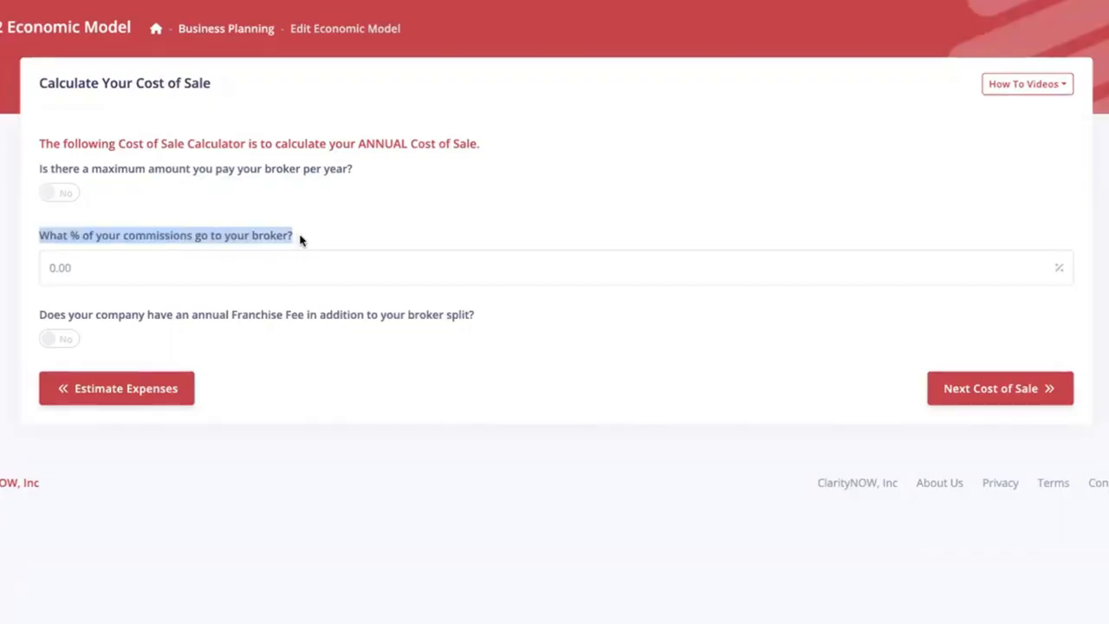
{"action": "left_click", "coordinate": [300, 240]}
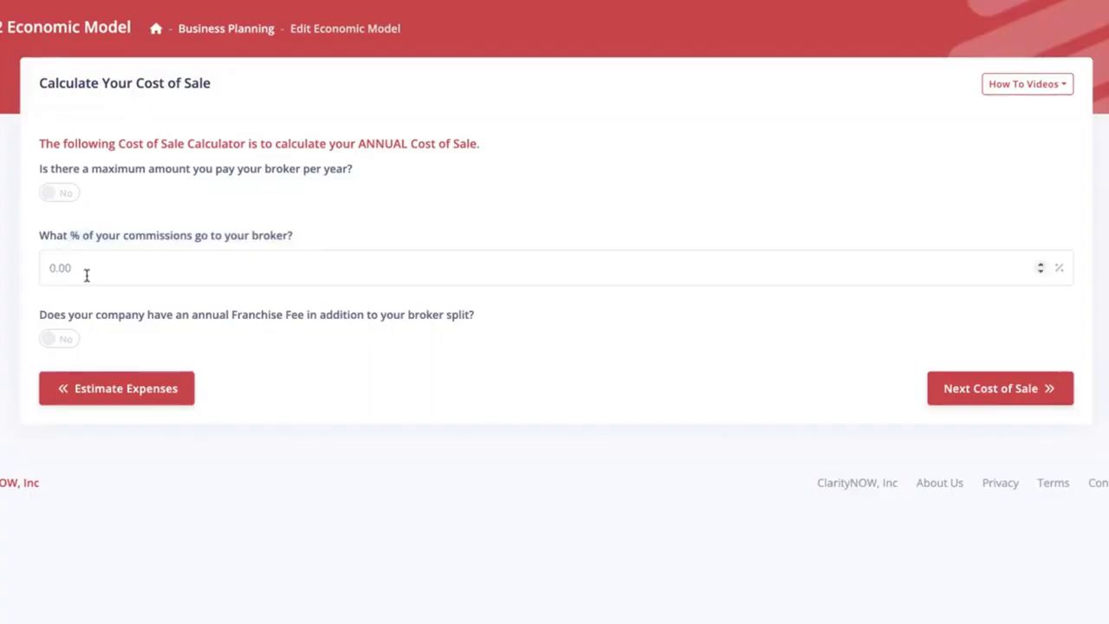
{"action": "left_click_drag", "start_coordinate": [88, 270], "coordinate": [14, 274]}
{"action": "type", "text": "15"}
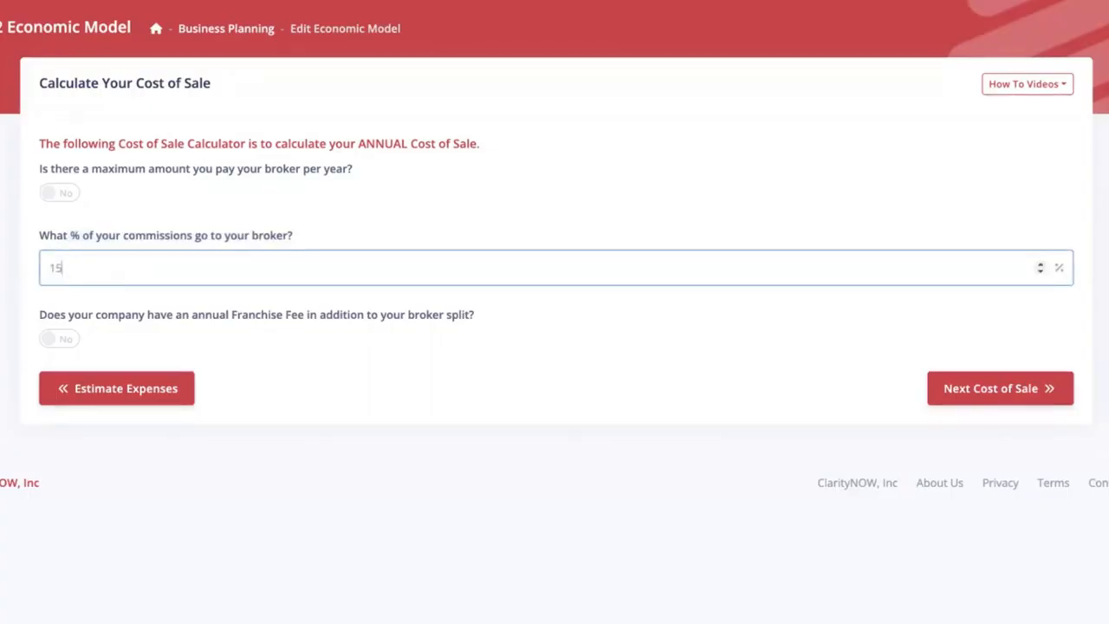
{"action": "key", "text": "Tab"}
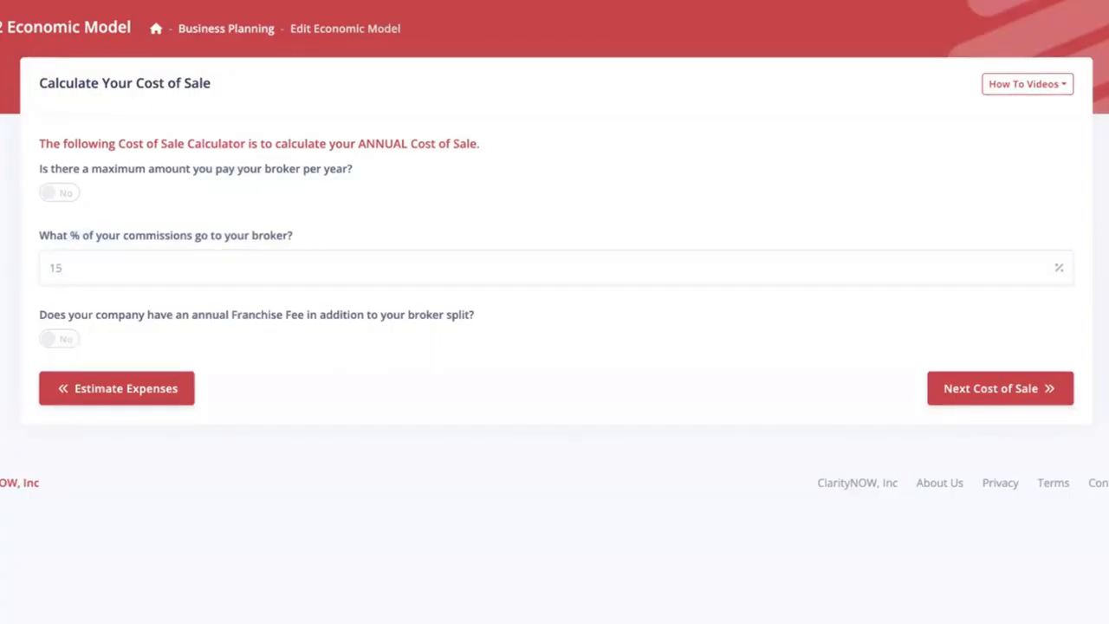
{"action": "left_click_drag", "start_coordinate": [64, 266], "coordinate": [39, 267]}
{"action": "key", "text": "BackSpace"}
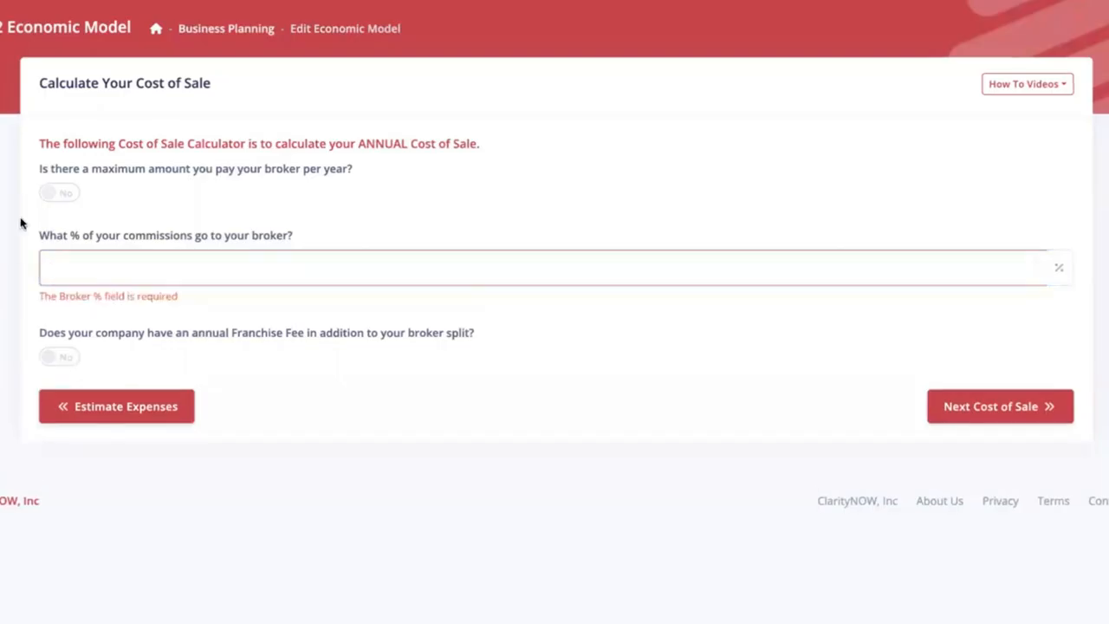
- Turn the yearly broker maximum and the franchise fee back on and continue to the next cost of sale page
{"action": "left_click", "coordinate": [54, 194]}
{"action": "left_click", "coordinate": [57, 337]}
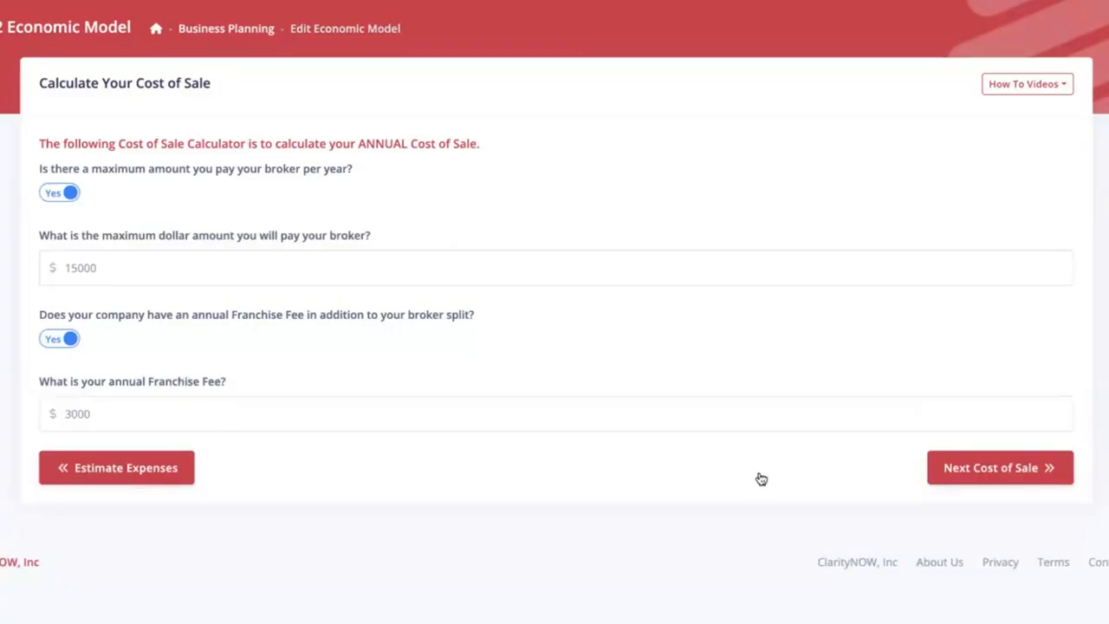
{"action": "left_click", "coordinate": [996, 466]}
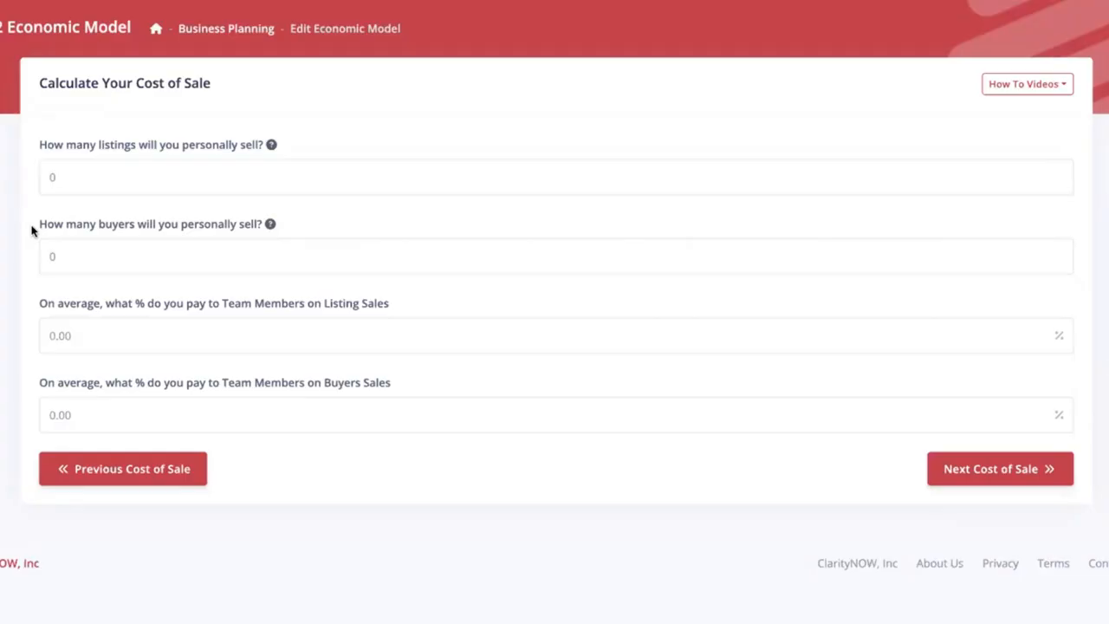
- Set the personally sold listings to 30 and the personally sold buyers to 6
{"action": "left_click", "coordinate": [31, 172]}
{"action": "type", "text": "30"}
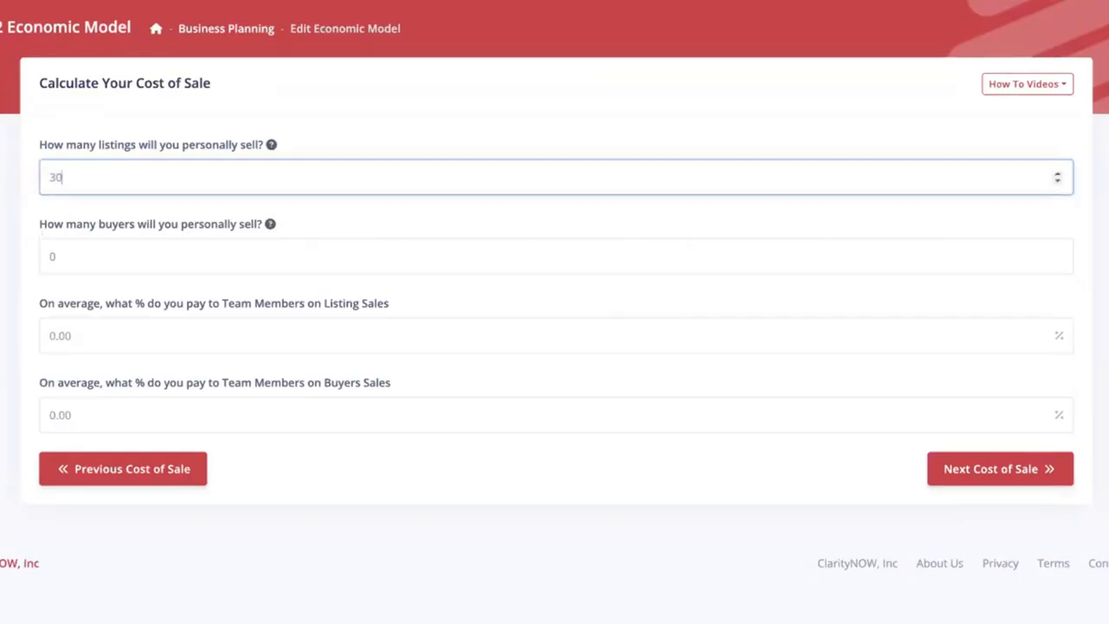
{"action": "left_click", "coordinate": [66, 251]}
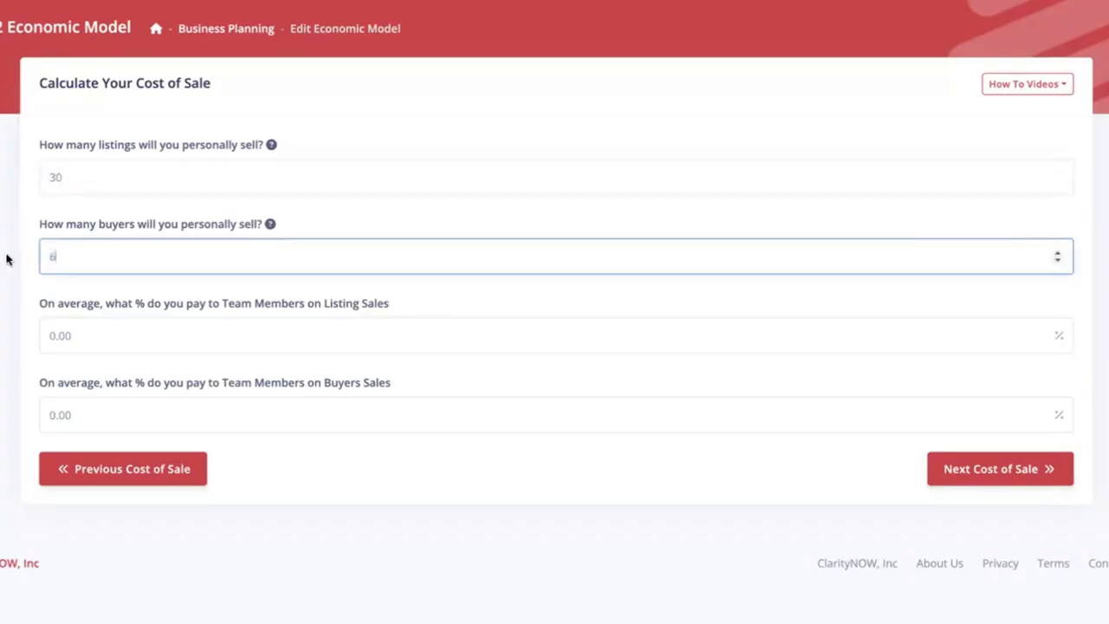
{"action": "type", "text": "6"}
{"action": "left_click", "coordinate": [6, 259]}
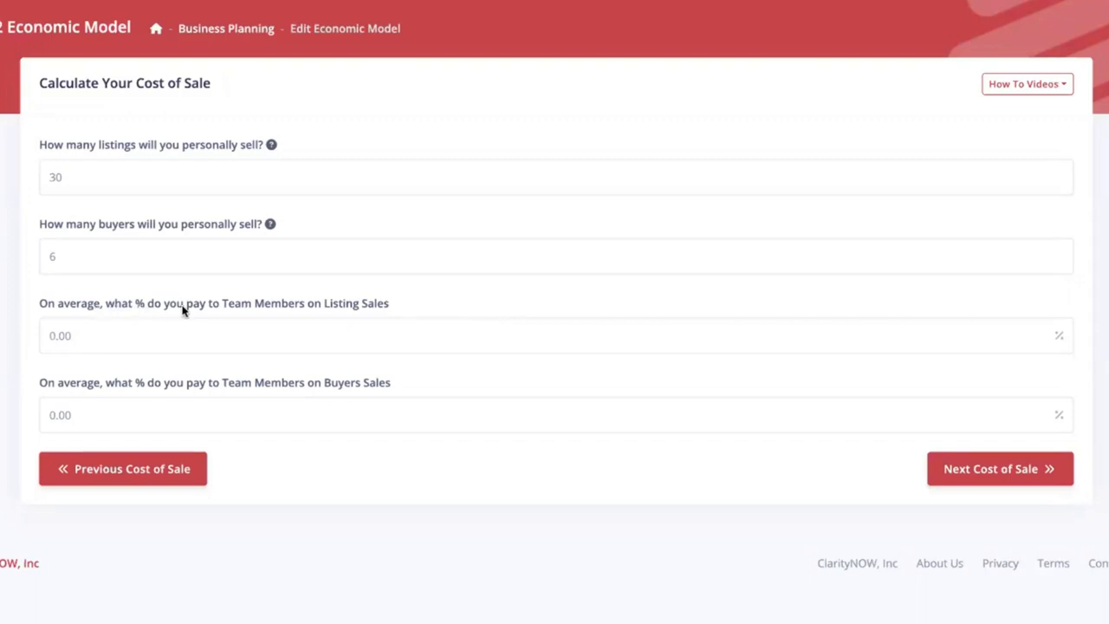
- Set the average percentage paid to team members to 35 on listing sales and 50 on buyer sales
{"action": "left_click_drag", "start_coordinate": [75, 333], "coordinate": [28, 338]}
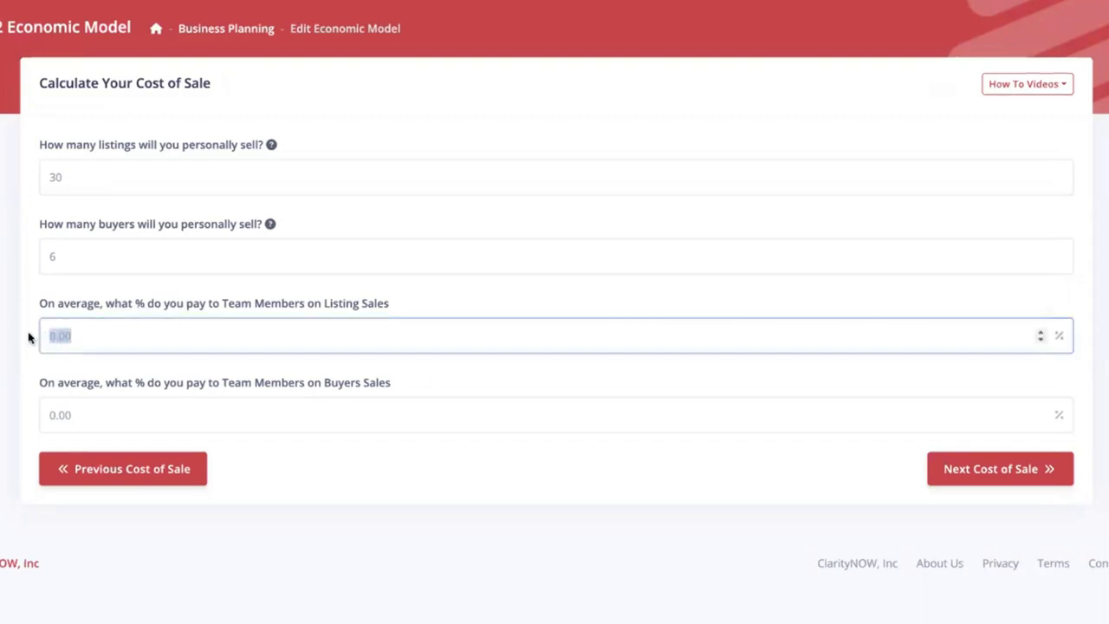
{"action": "type", "text": "35"}
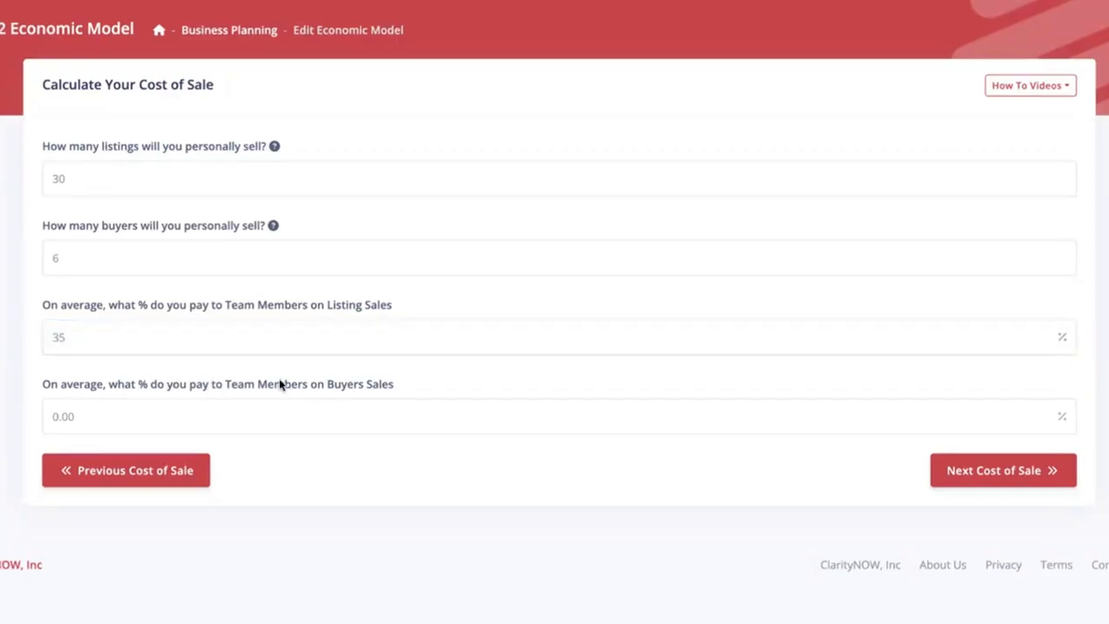
{"action": "left_click", "coordinate": [162, 421]}
{"action": "left_click_drag", "start_coordinate": [33, 425], "coordinate": [2, 423]}
{"action": "type", "text": "50"}
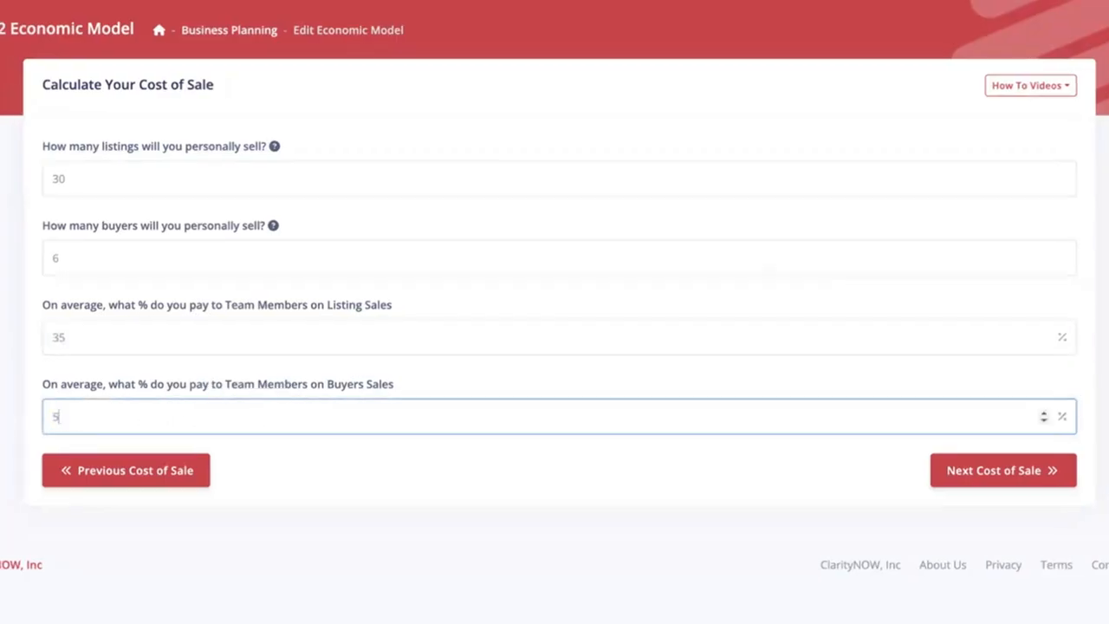
{"action": "left_click", "coordinate": [291, 474]}
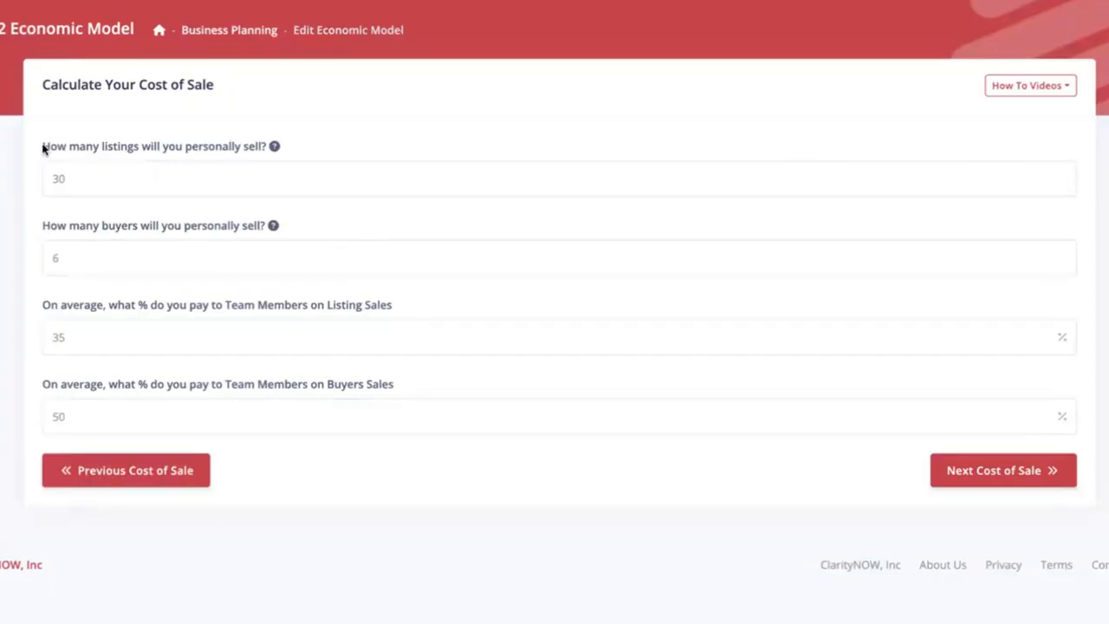
- Recheck the personal sales and team member pay questions and continue to the ISA and referral fee page
{"action": "left_click_drag", "start_coordinate": [43, 146], "coordinate": [329, 239]}
{"action": "left_click", "coordinate": [343, 224]}
{"action": "left_click_drag", "start_coordinate": [43, 306], "coordinate": [416, 384]}
{"action": "left_click", "coordinate": [443, 389]}
{"action": "left_click", "coordinate": [997, 472]}
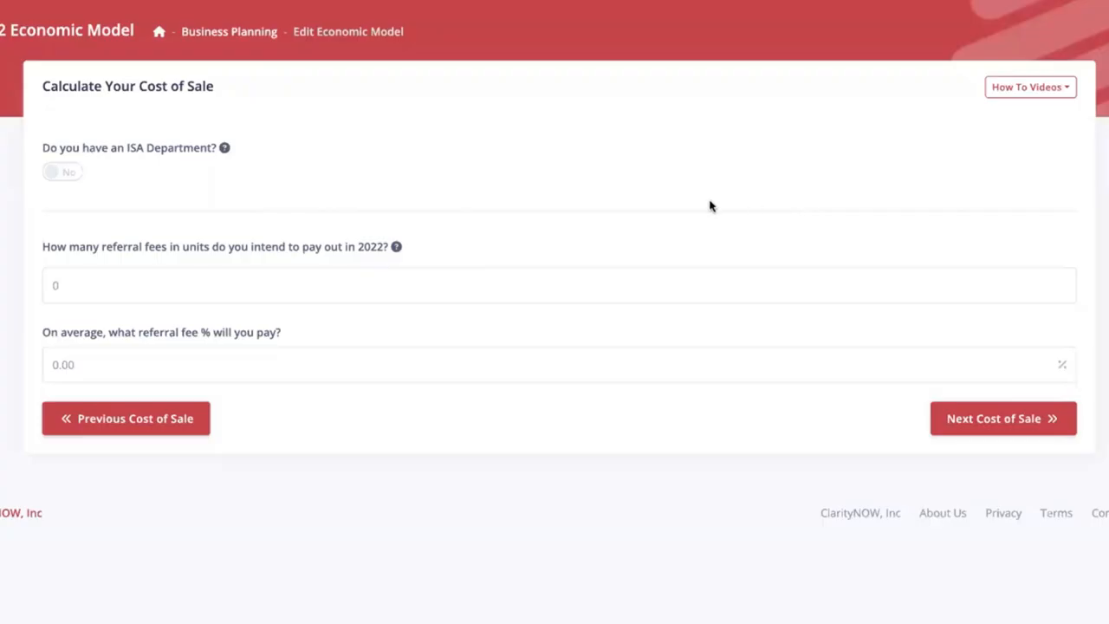
- Turn on the ISA department option to examine its sales and closing percentage questions, and turn it off again
{"action": "left_click", "coordinate": [64, 173]}
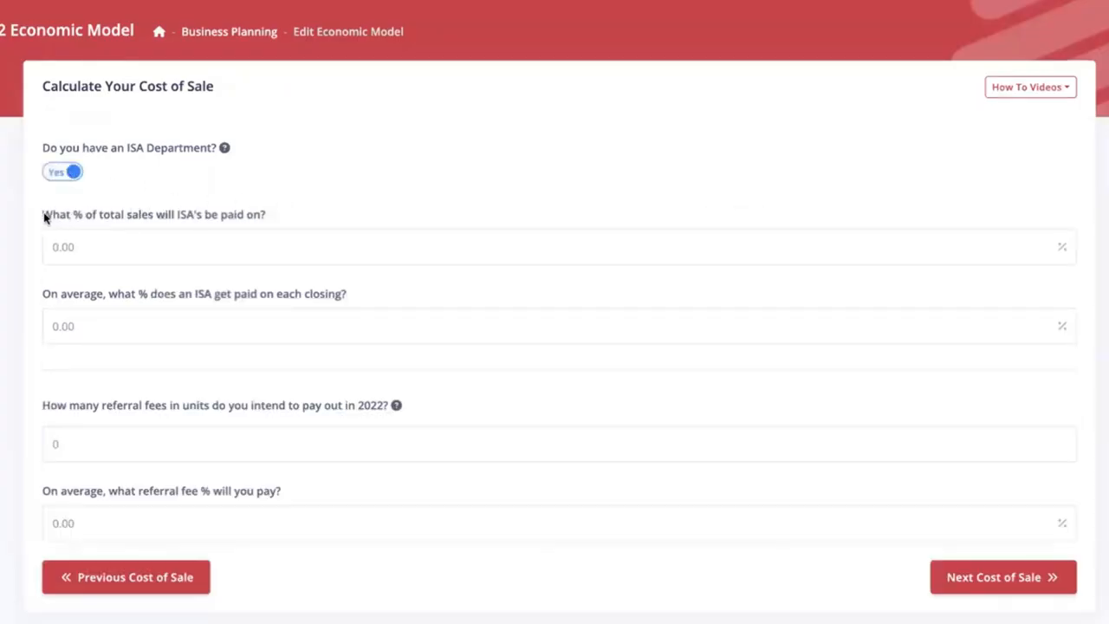
{"action": "left_click_drag", "start_coordinate": [42, 217], "coordinate": [276, 218]}
{"action": "left_click", "coordinate": [336, 205]}
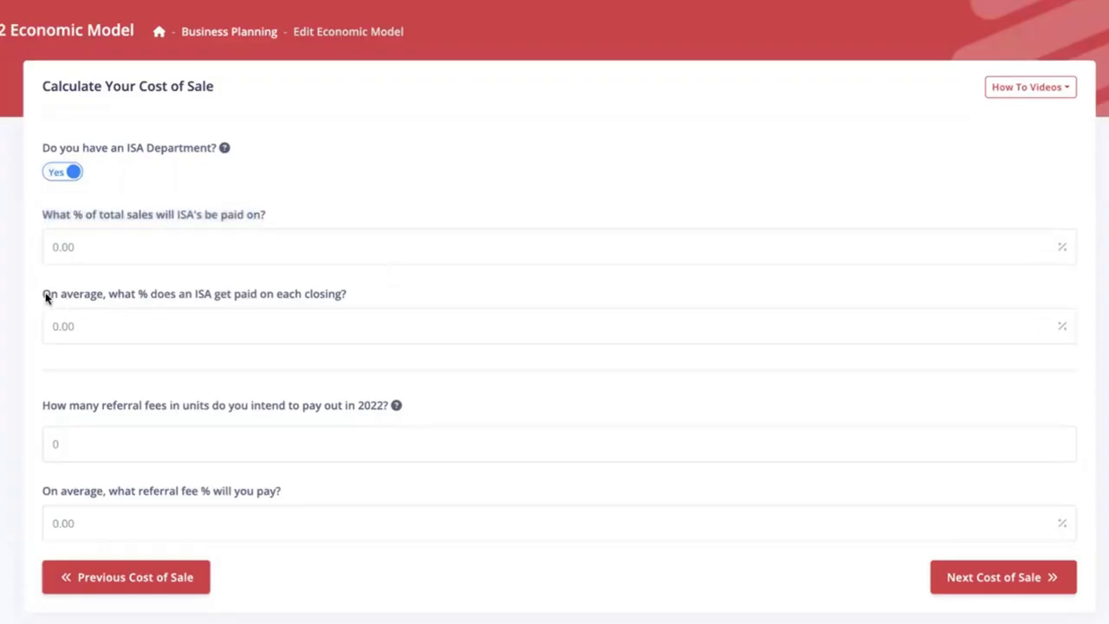
{"action": "left_click_drag", "start_coordinate": [44, 294], "coordinate": [410, 295]}
{"action": "left_click", "coordinate": [412, 296]}
{"action": "left_click", "coordinate": [68, 174]}
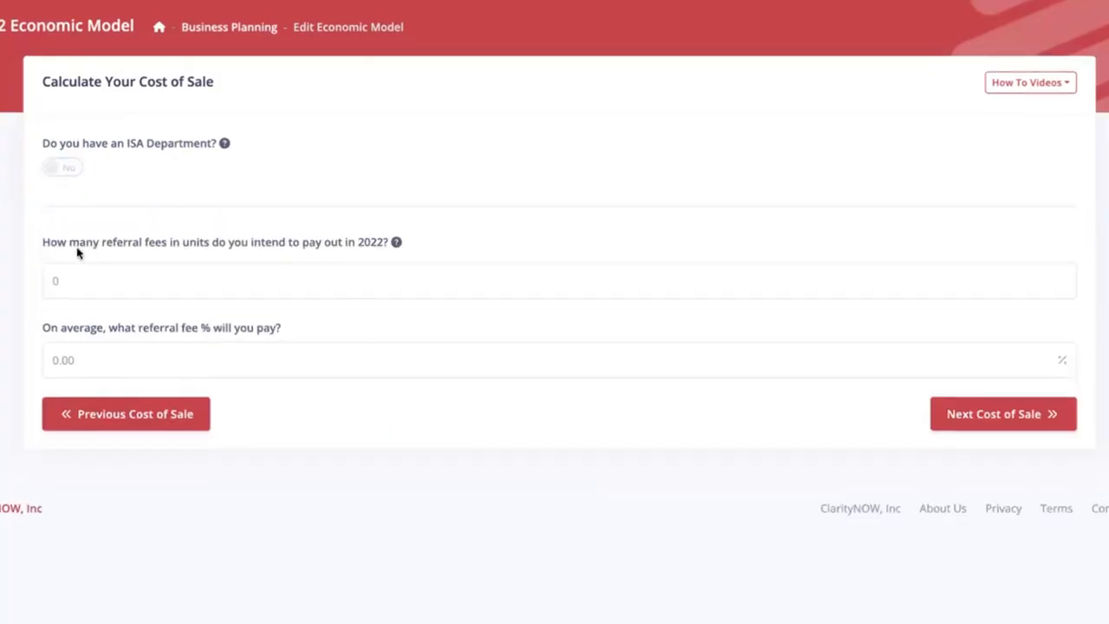
- Set the 2022 referral fees paid out to 4 units at an average of 25% and continue to the transaction fee page
{"action": "left_click_drag", "start_coordinate": [75, 281], "coordinate": [46, 287]}
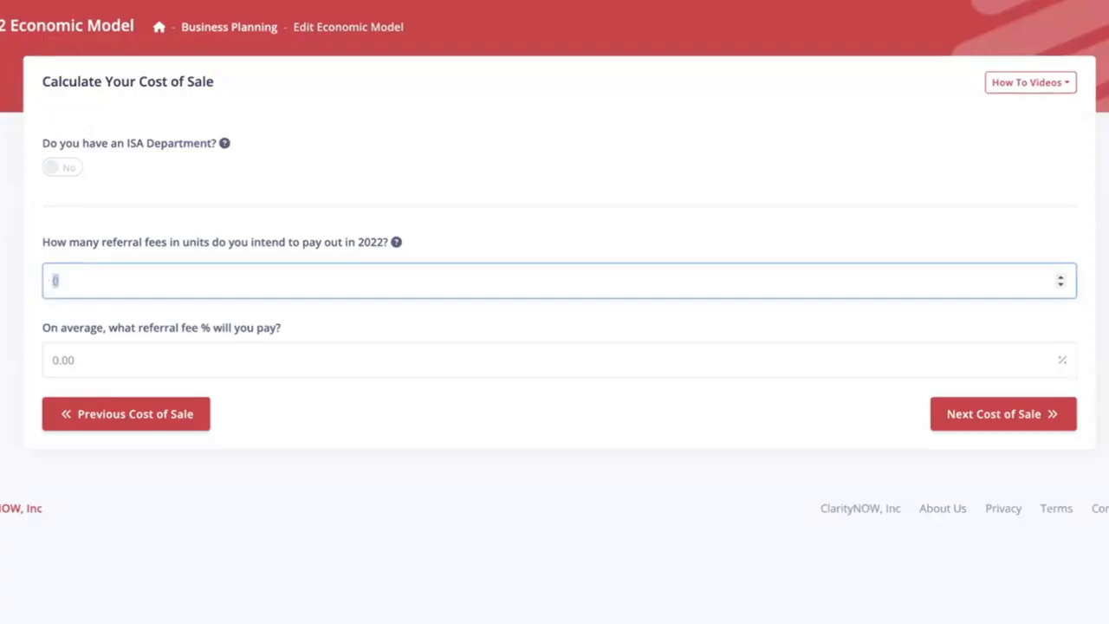
{"action": "type", "text": "4"}
{"action": "left_click_drag", "start_coordinate": [89, 364], "coordinate": [19, 365]}
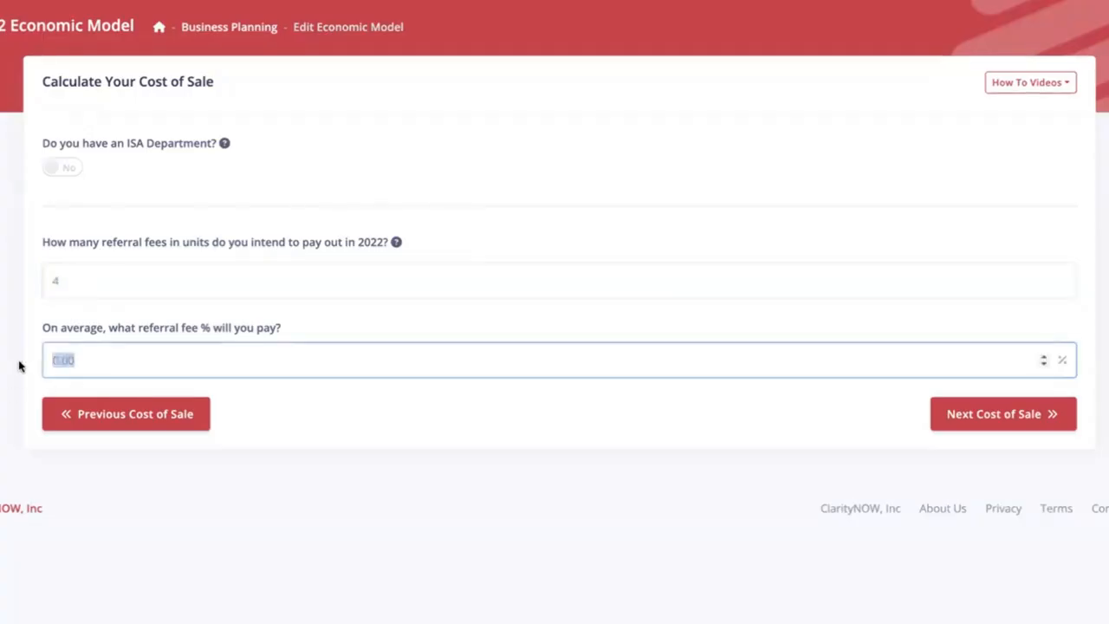
{"action": "type", "text": "25"}
{"action": "left_click", "coordinate": [696, 438]}
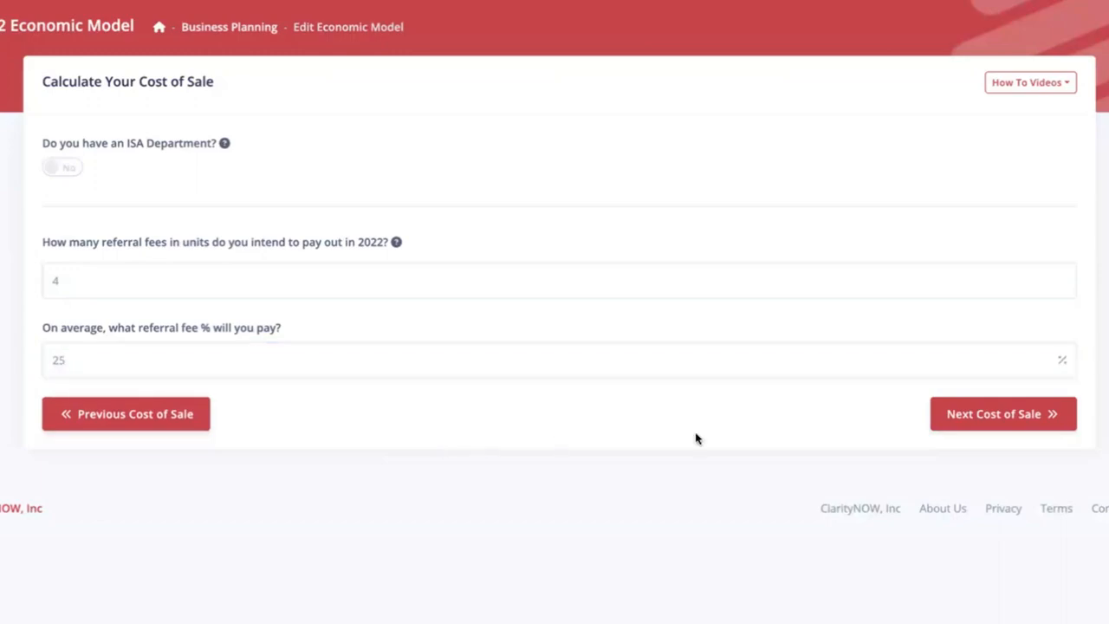
{"action": "left_click", "coordinate": [977, 413]}
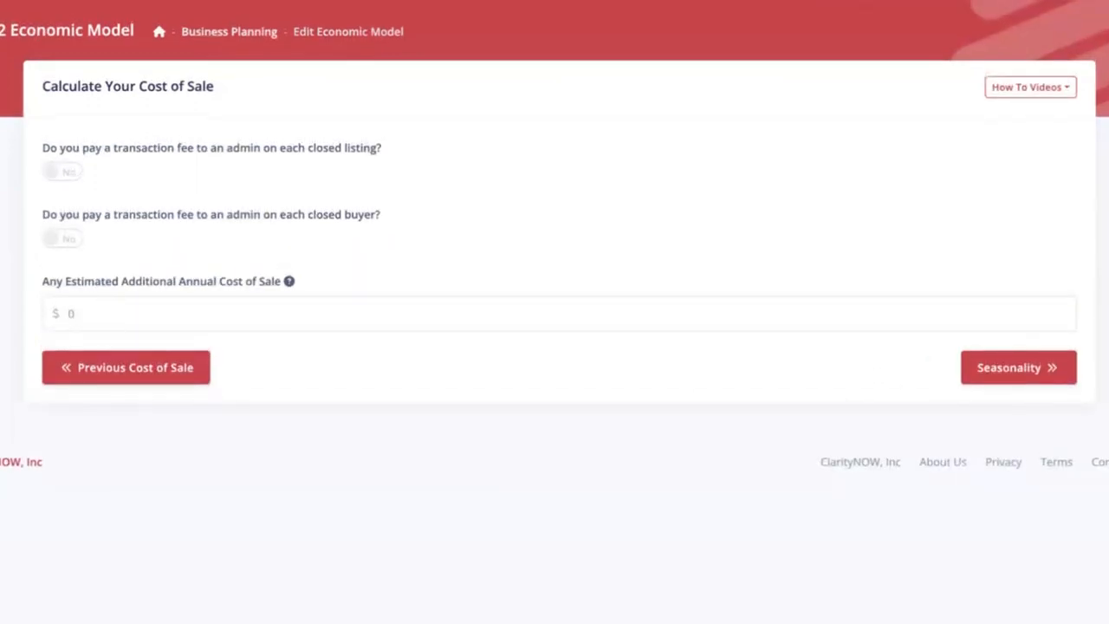
- Enable the admin transaction fee for closed listings and for closed buyers, setting each to $100 per closing
{"action": "left_click", "coordinate": [50, 175]}
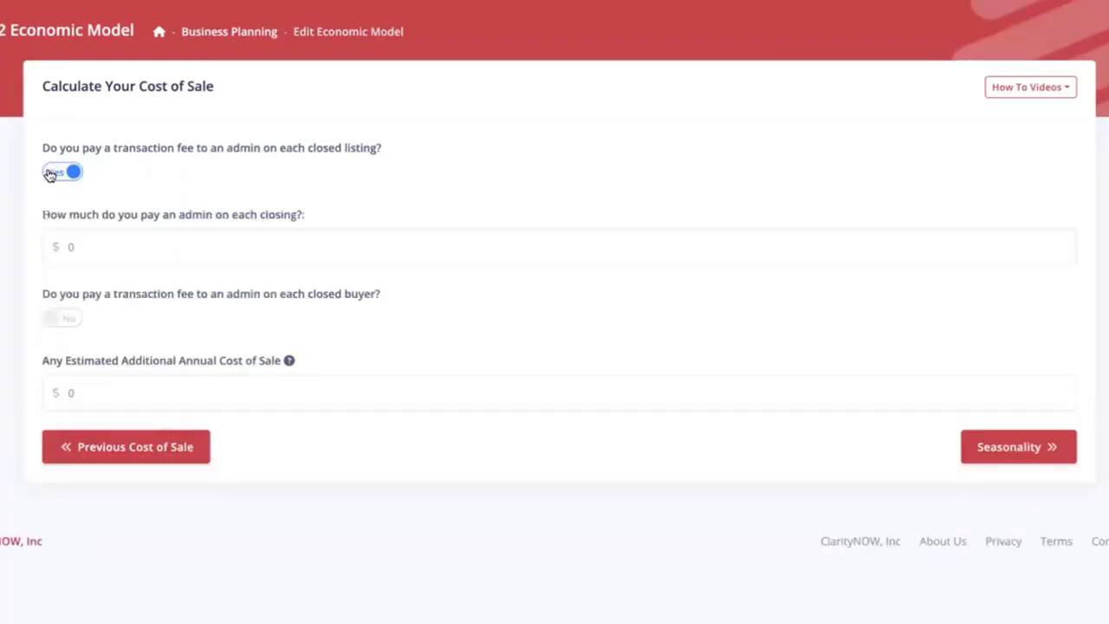
{"action": "left_click", "coordinate": [52, 247]}
{"action": "type", "text": "100"}
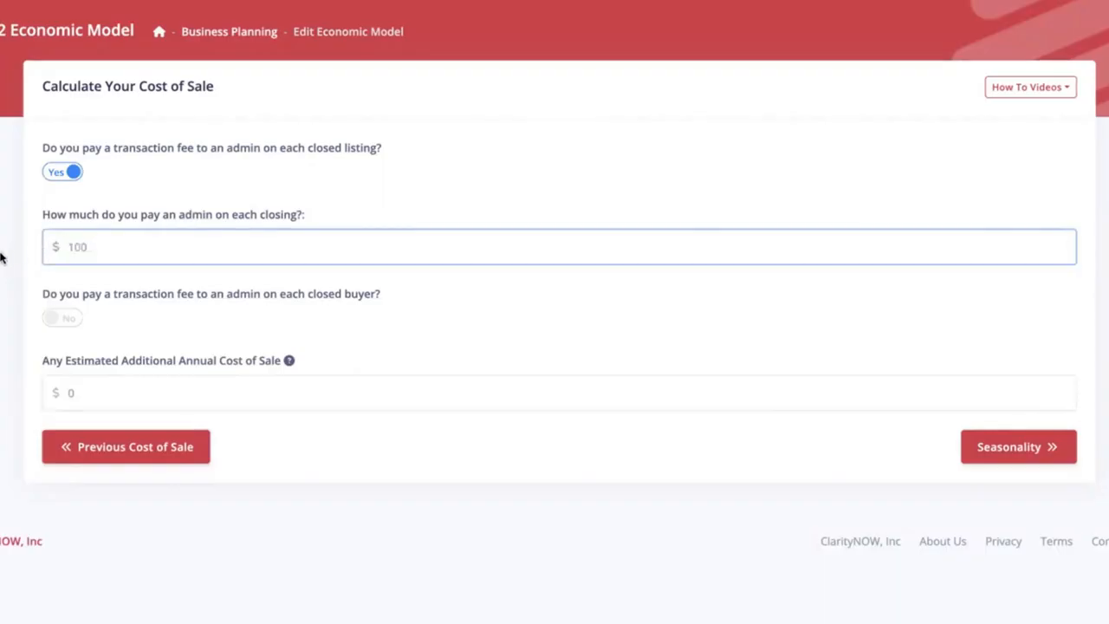
{"action": "left_click", "coordinate": [5, 259]}
{"action": "left_click", "coordinate": [50, 318]}
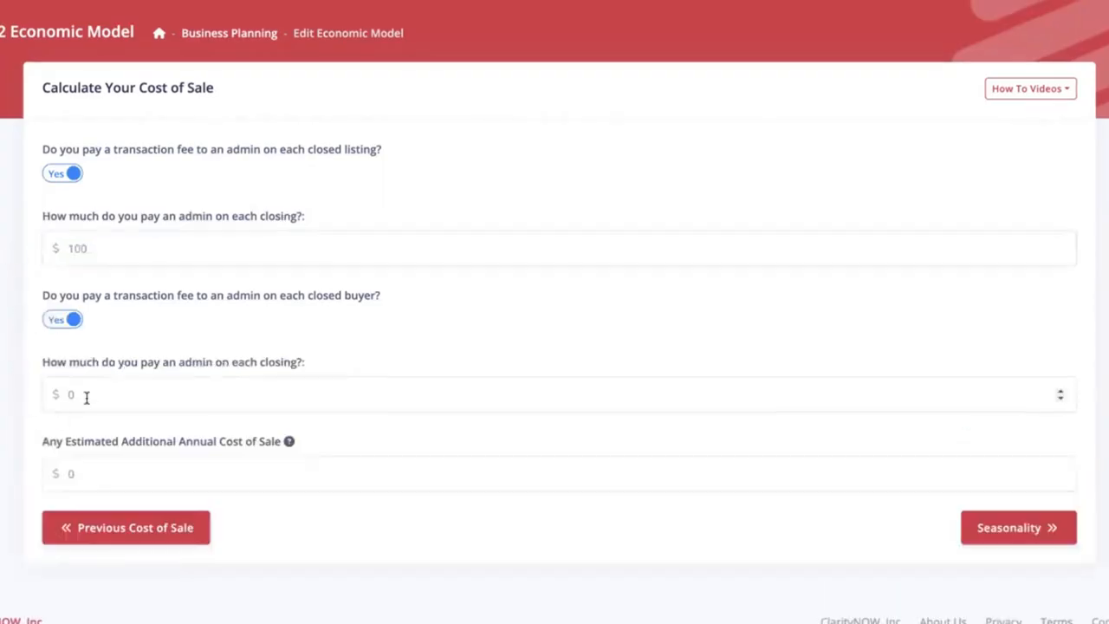
{"action": "left_click_drag", "start_coordinate": [80, 394], "coordinate": [51, 396]}
{"action": "type", "text": "100"}
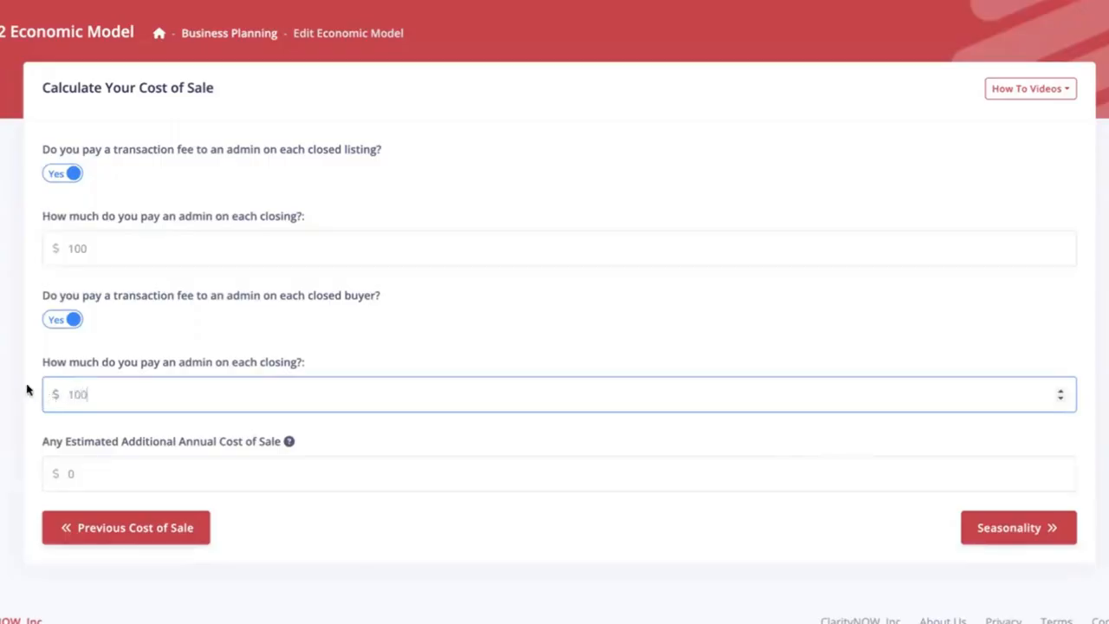
{"action": "left_click", "coordinate": [19, 387]}
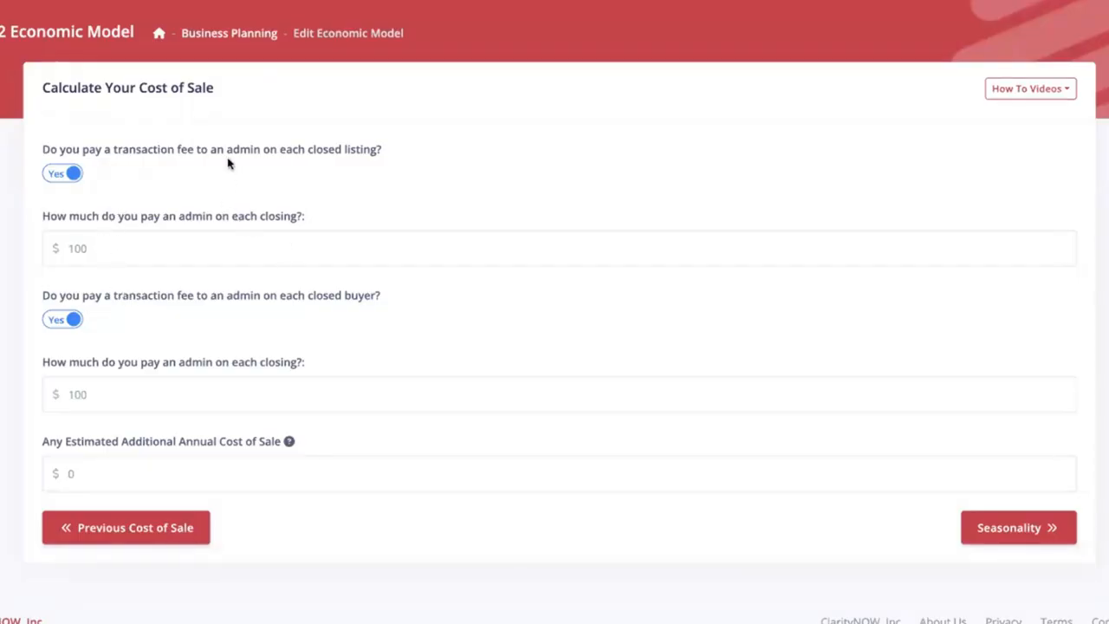
- Enter the estimated additional annual cost of sale and continue to the seasonality page
{"action": "left_click_drag", "start_coordinate": [227, 150], "coordinate": [263, 150]}
{"action": "left_click", "coordinate": [271, 157]}
{"action": "left_click_drag", "start_coordinate": [86, 474], "coordinate": [69, 474]}
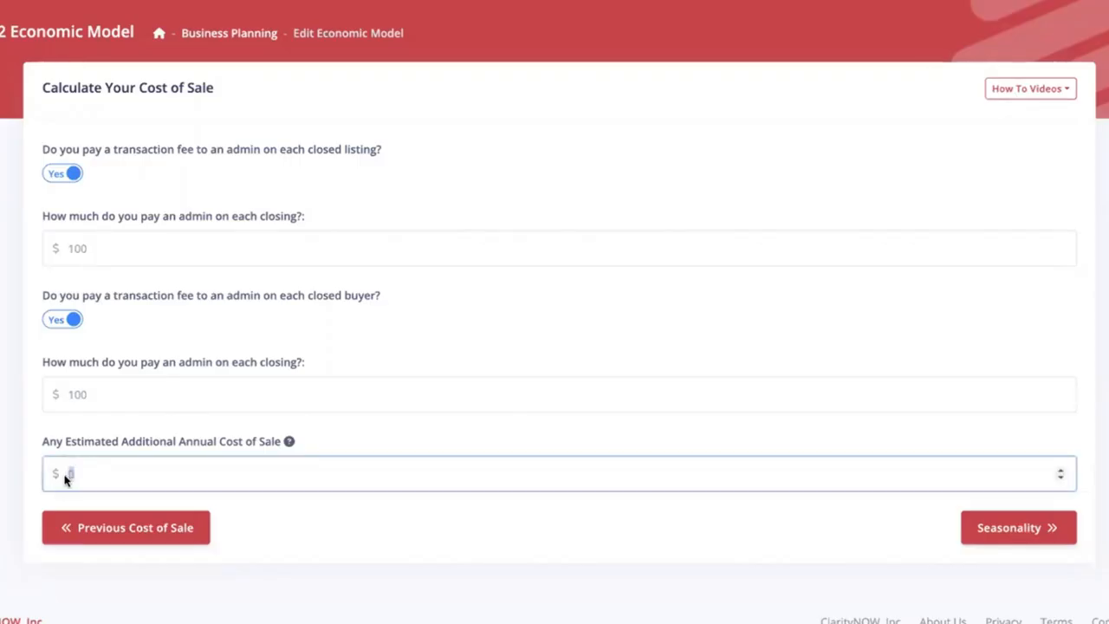
{"action": "type", "text": "1500"}
{"action": "left_click", "coordinate": [1043, 526]}
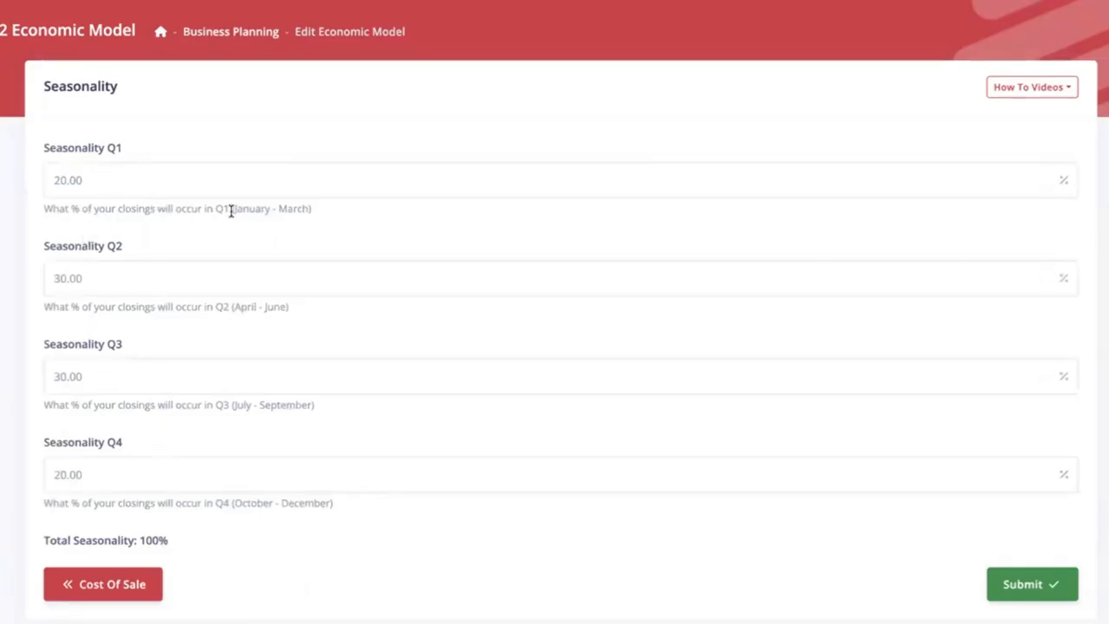
- Check the months covered by the seasonality quarters, keep the default percentages and submit the economic model
{"action": "left_click_drag", "start_coordinate": [231, 210], "coordinate": [317, 213]}
{"action": "left_click_drag", "start_coordinate": [231, 307], "coordinate": [304, 312]}
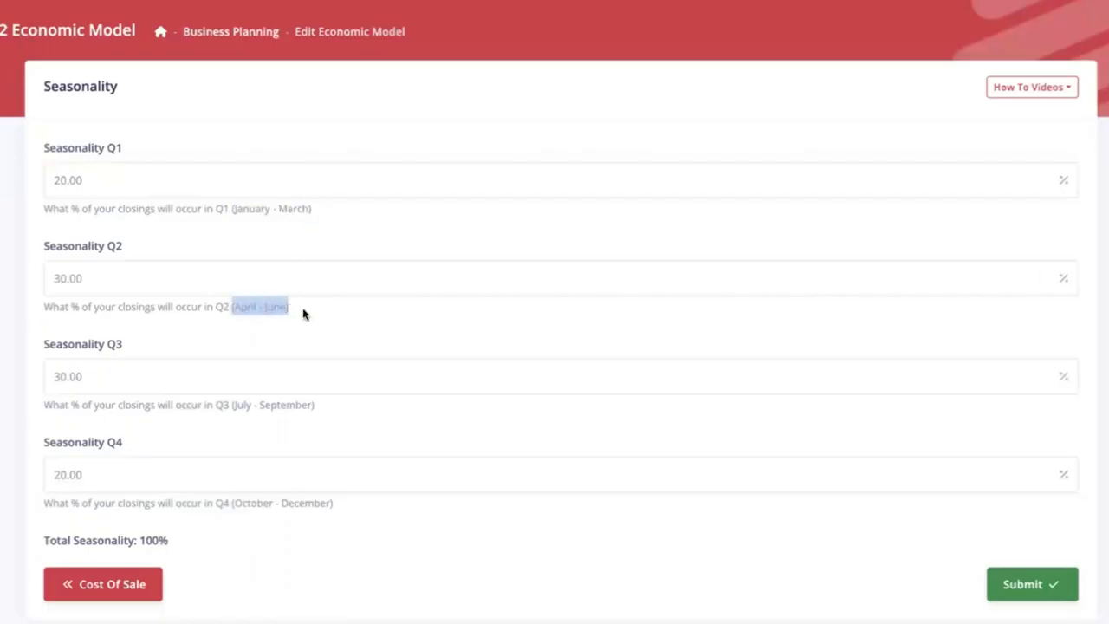
{"action": "left_click", "coordinate": [345, 326]}
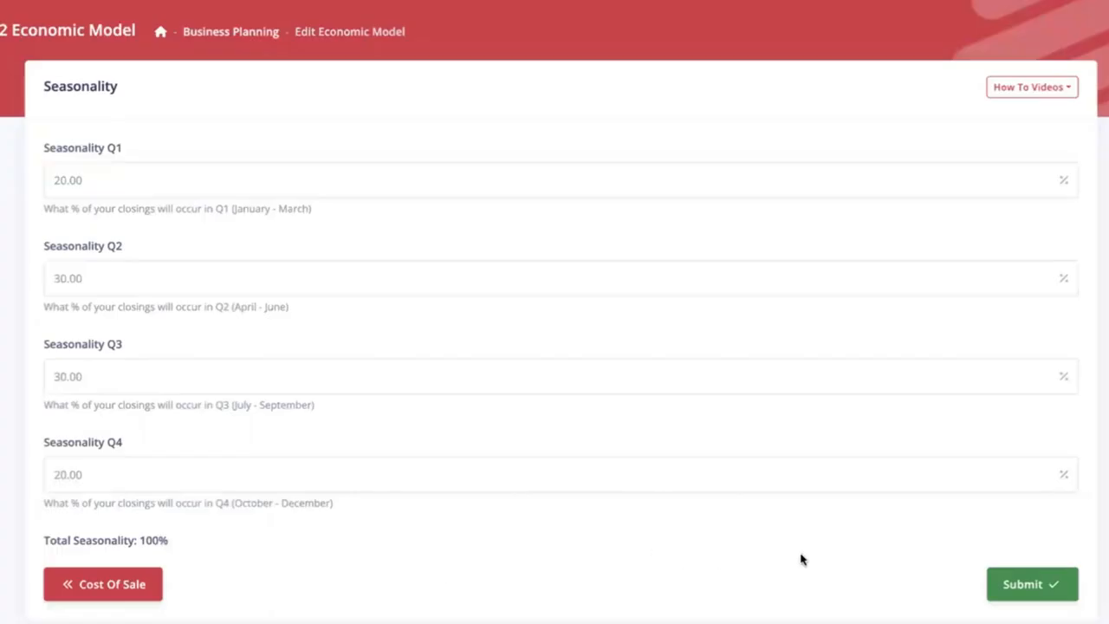
{"action": "left_click", "coordinate": [1029, 585]}
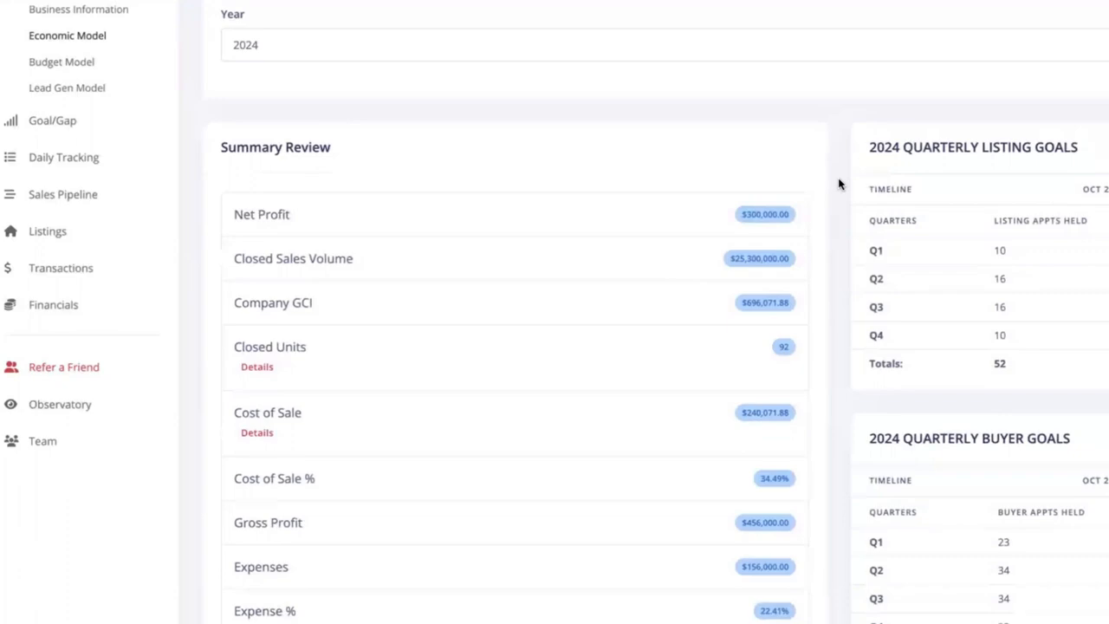
- Review the economic model's summary figures and the closed units breakdown by personal and team member sales
{"action": "scroll", "coordinate": [838, 184], "scroll_direction": "down", "scroll_amount": 2}
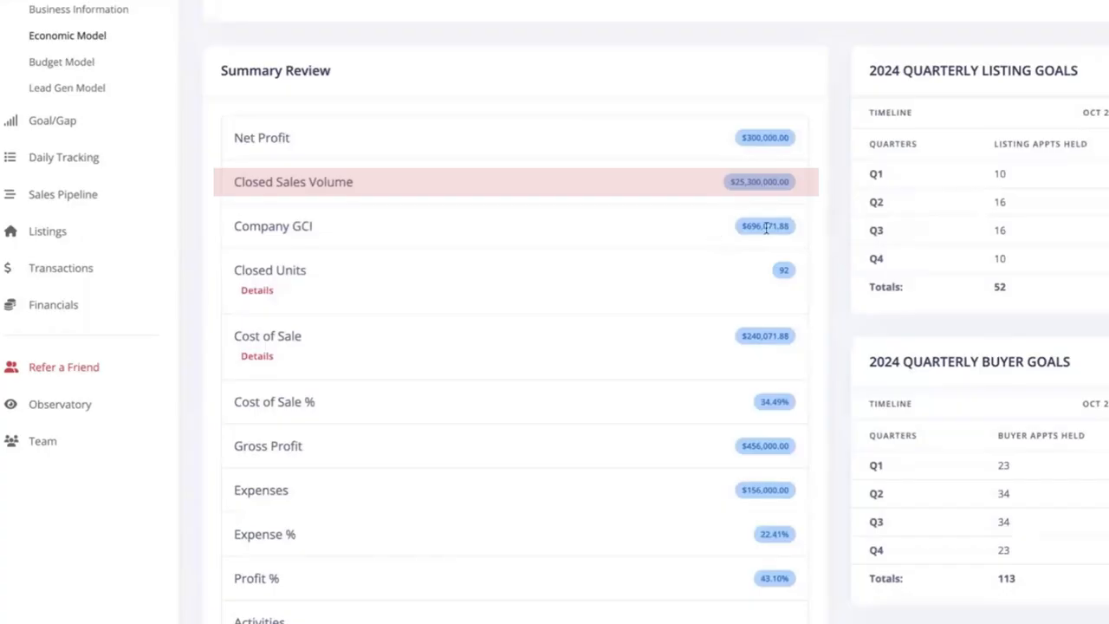
{"action": "scroll", "coordinate": [827, 234], "scroll_direction": "down", "scroll_amount": 1}
{"action": "left_click", "coordinate": [259, 175]}
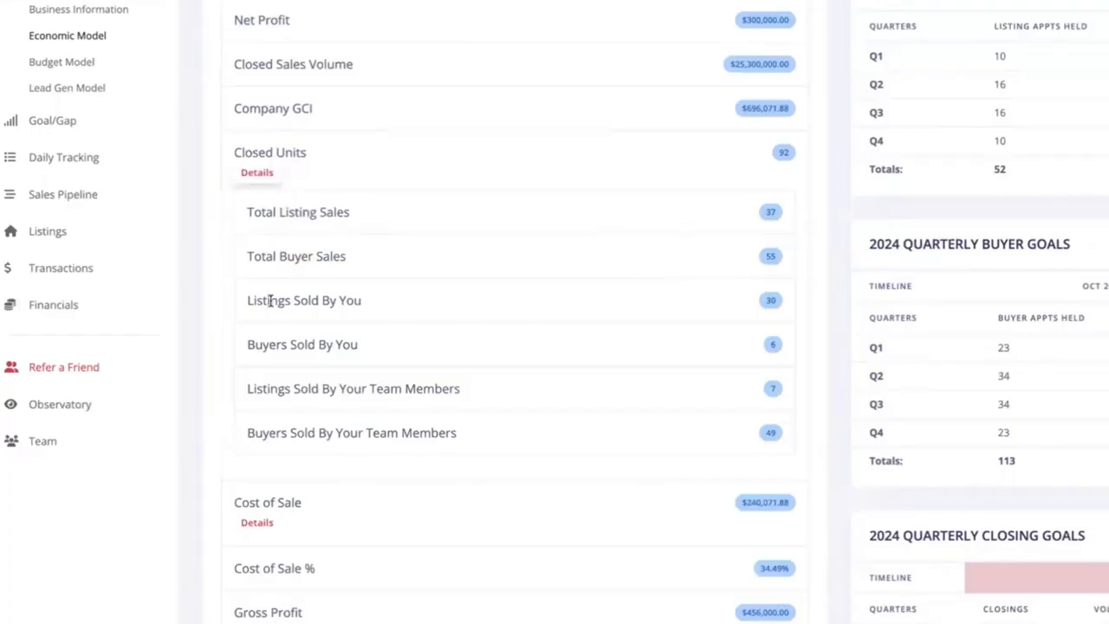
{"action": "left_click_drag", "start_coordinate": [247, 299], "coordinate": [787, 344]}
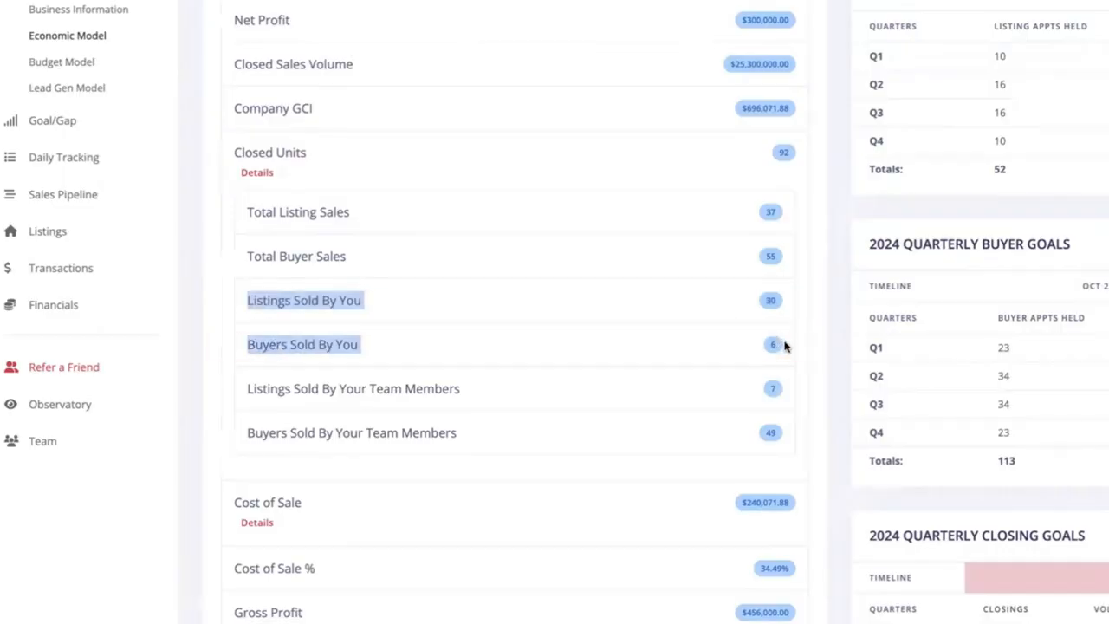
{"action": "left_click", "coordinate": [789, 343]}
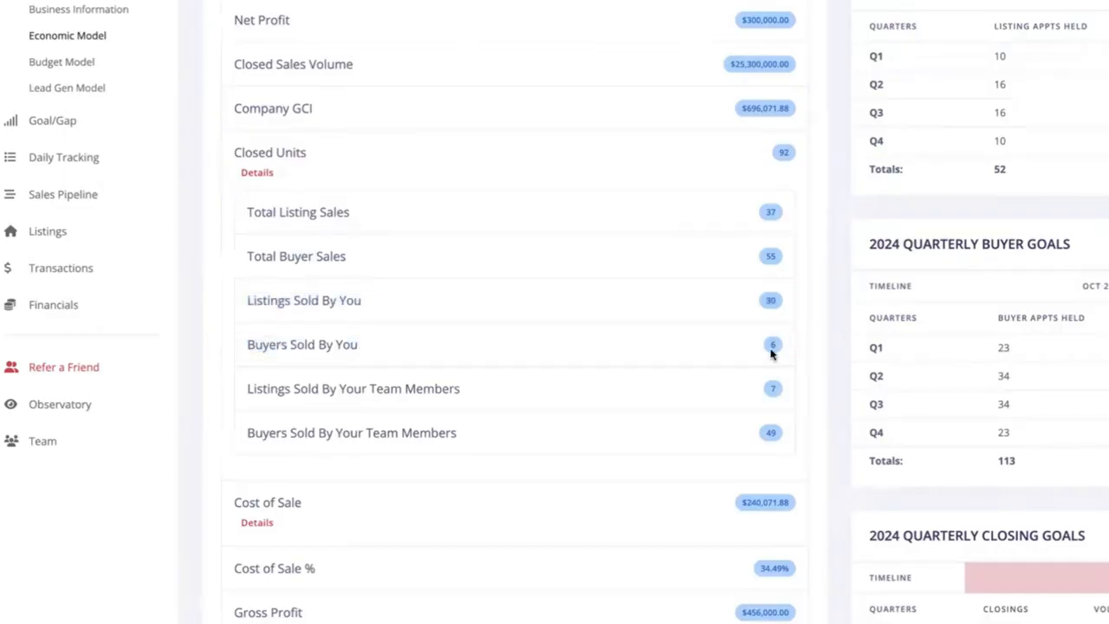
{"action": "left_click_drag", "start_coordinate": [245, 389], "coordinate": [810, 421]}
{"action": "left_click", "coordinate": [810, 421]}
{"action": "left_click", "coordinate": [260, 178]}
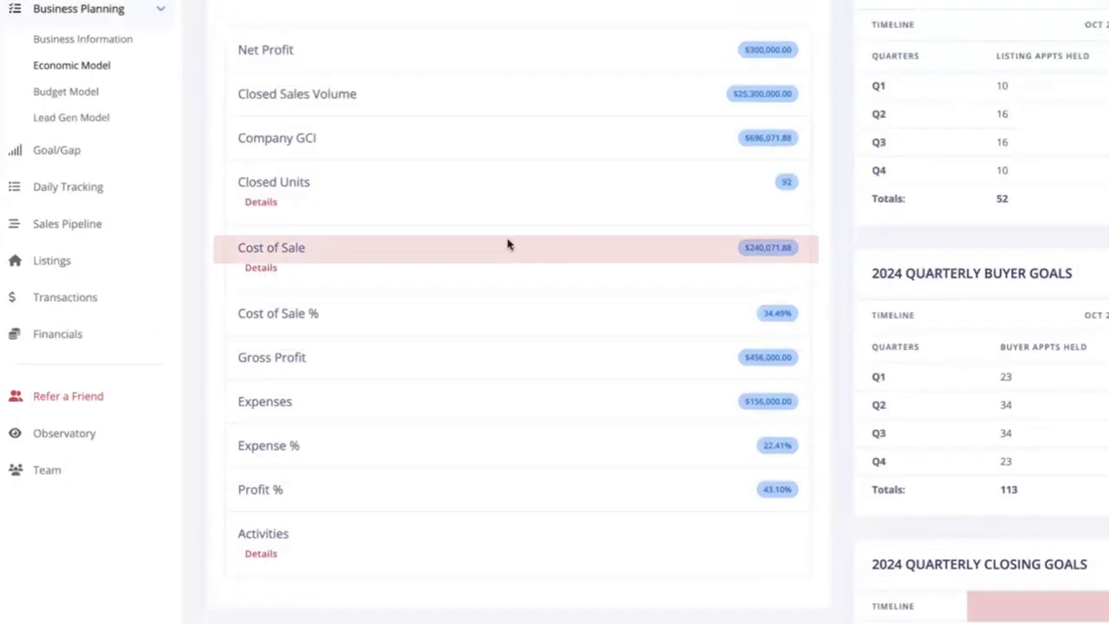
- Examine the cost of sale breakdown and the annual expenses in the summary review
{"action": "left_click", "coordinate": [260, 269]}
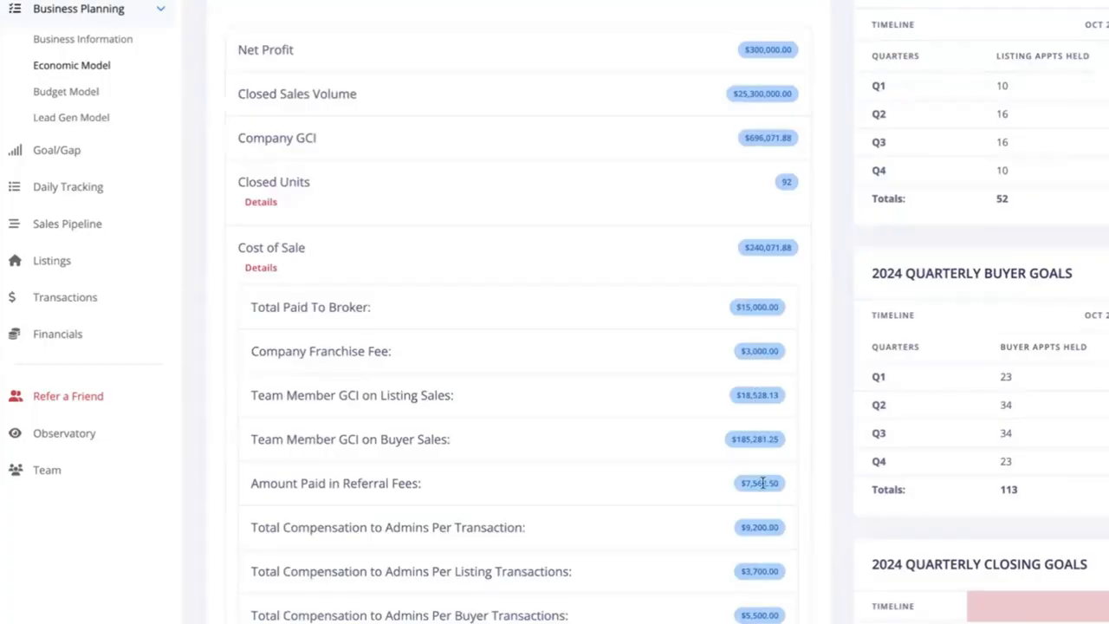
{"action": "left_click", "coordinate": [263, 270]}
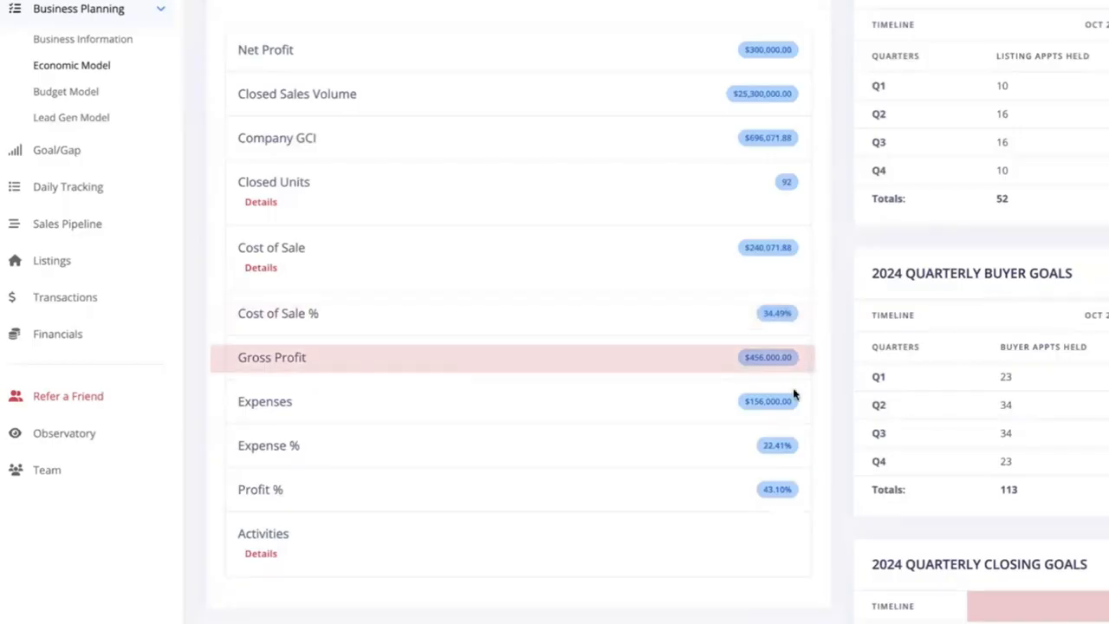
{"action": "left_click_drag", "start_coordinate": [343, 401], "coordinate": [239, 401]}
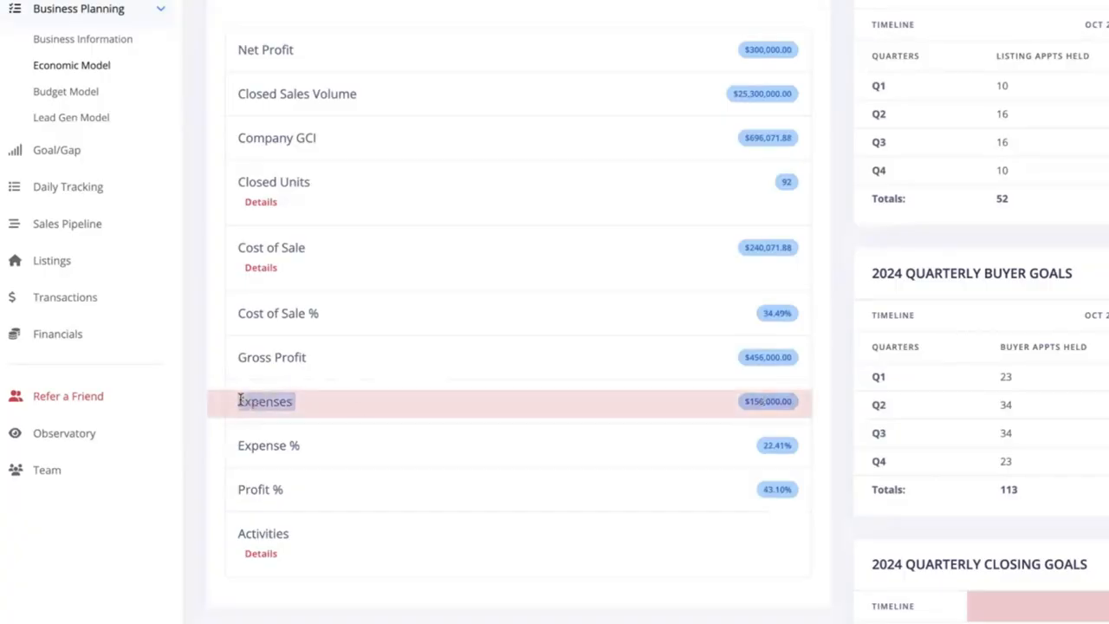
{"action": "left_click", "coordinate": [703, 409]}
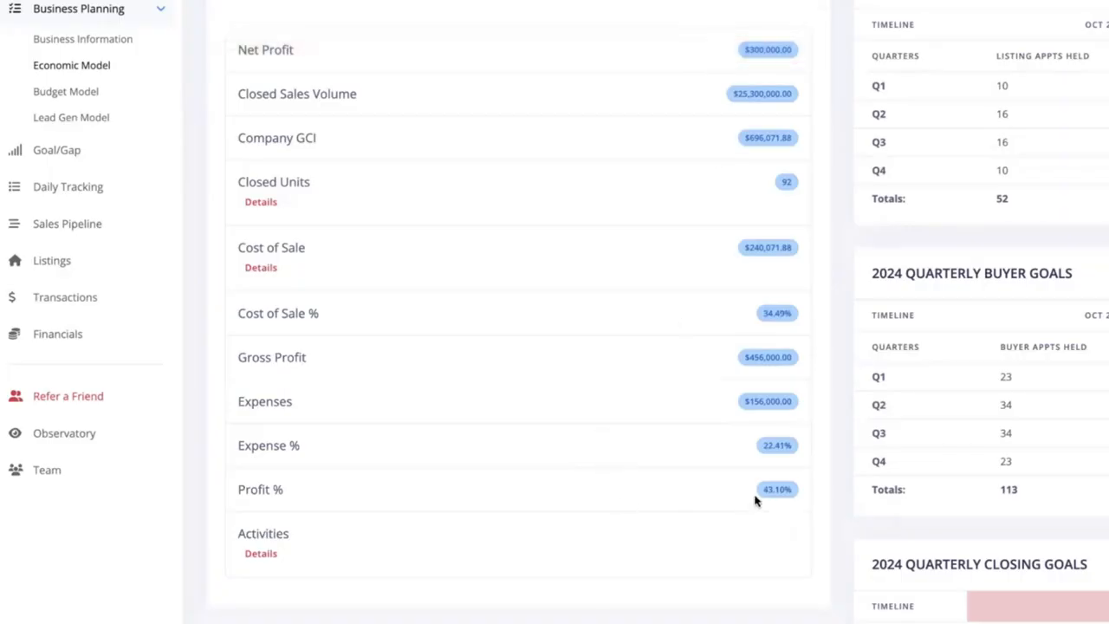
- Examine the activities breakdown and the closed units sold by team members in the summary review
{"action": "left_click", "coordinate": [276, 554]}
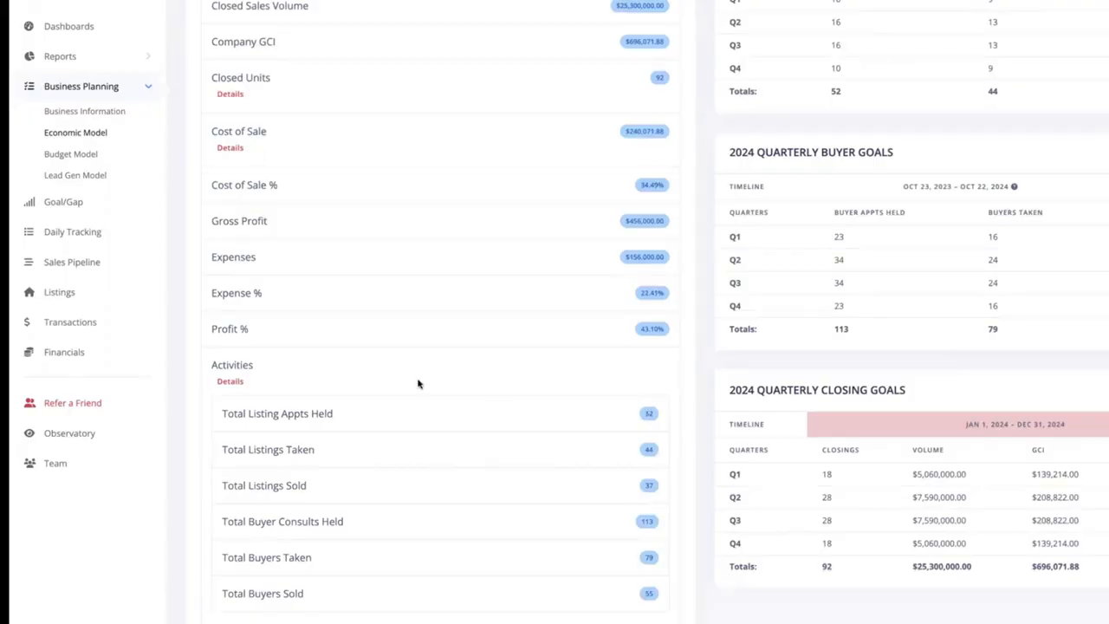
{"action": "left_click", "coordinate": [229, 381]}
{"action": "scroll", "coordinate": [720, 354], "scroll_direction": "up", "scroll_amount": 2}
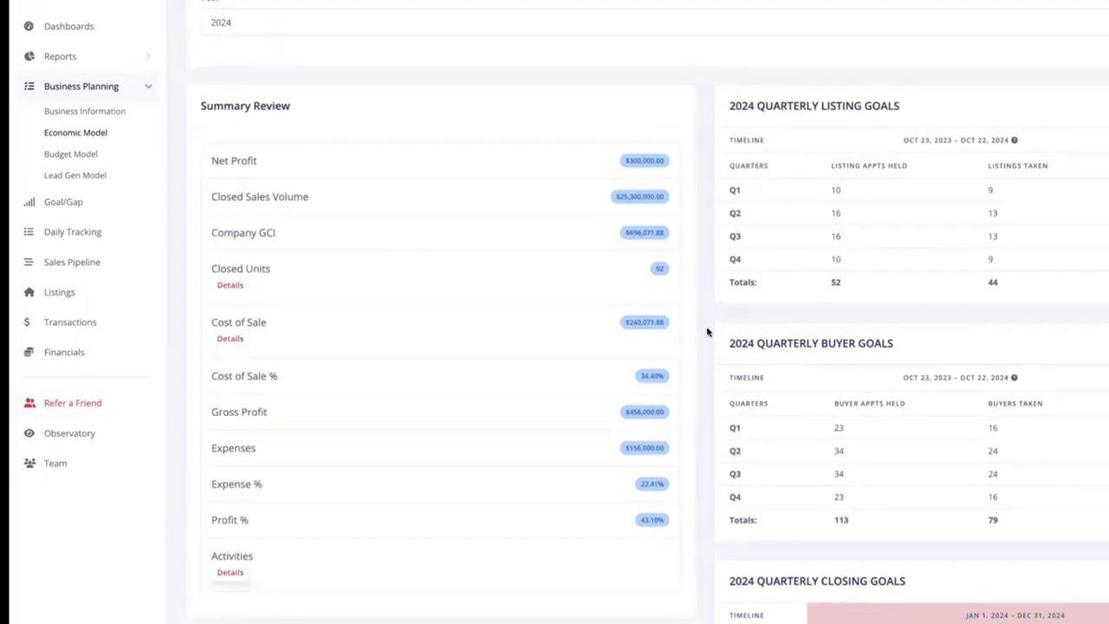
{"action": "left_click", "coordinate": [223, 286]}
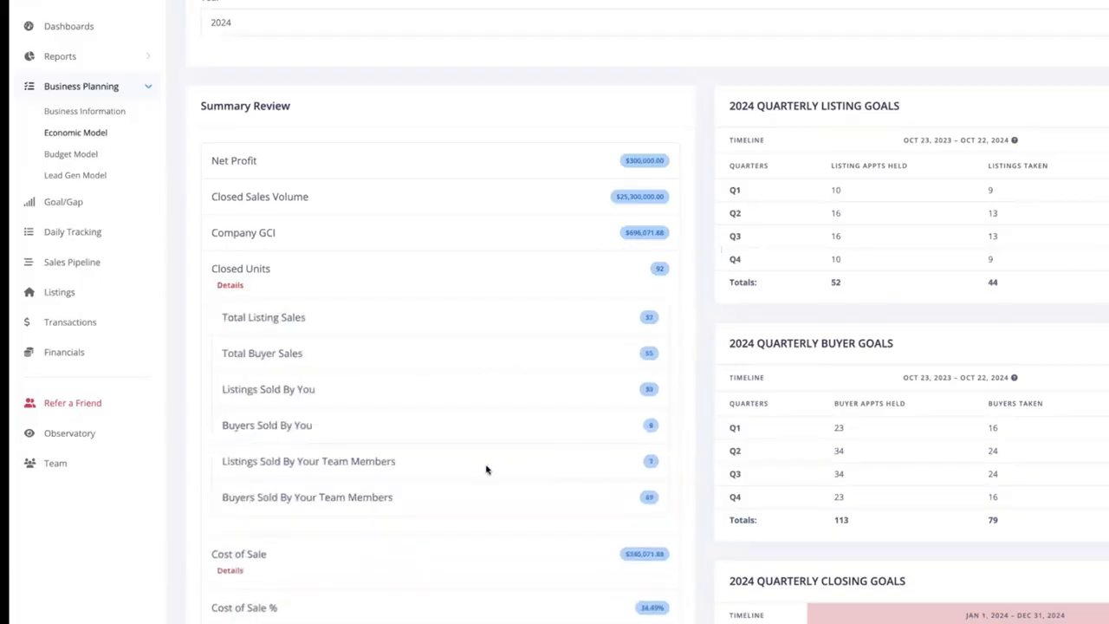
{"action": "left_click_drag", "start_coordinate": [654, 499], "coordinate": [218, 467]}
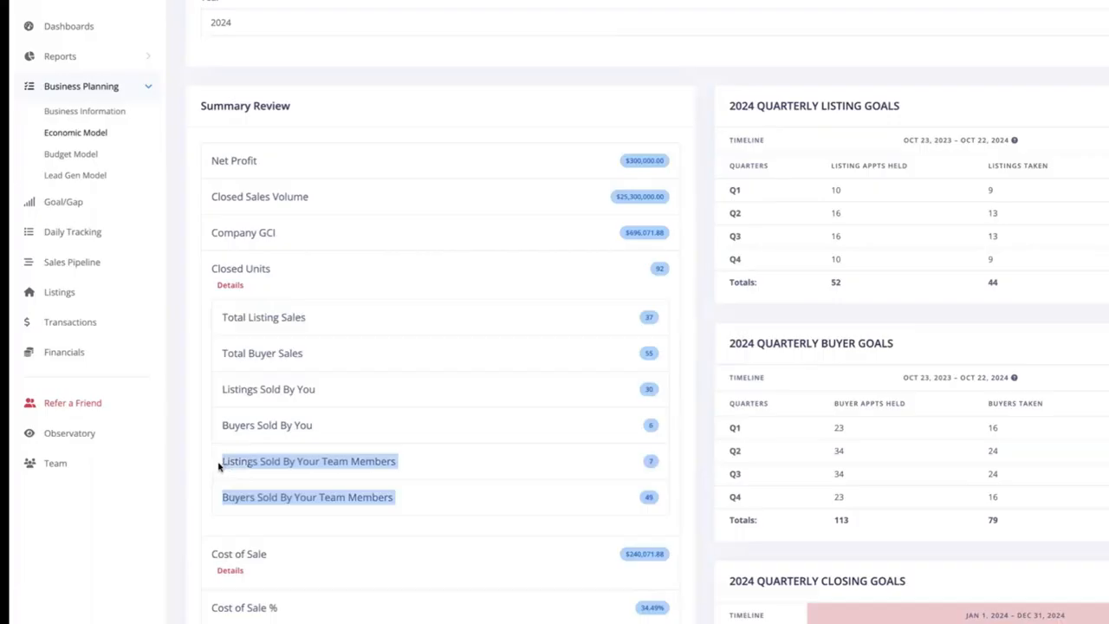
{"action": "left_click", "coordinate": [375, 461]}
{"action": "left_click", "coordinate": [236, 287]}
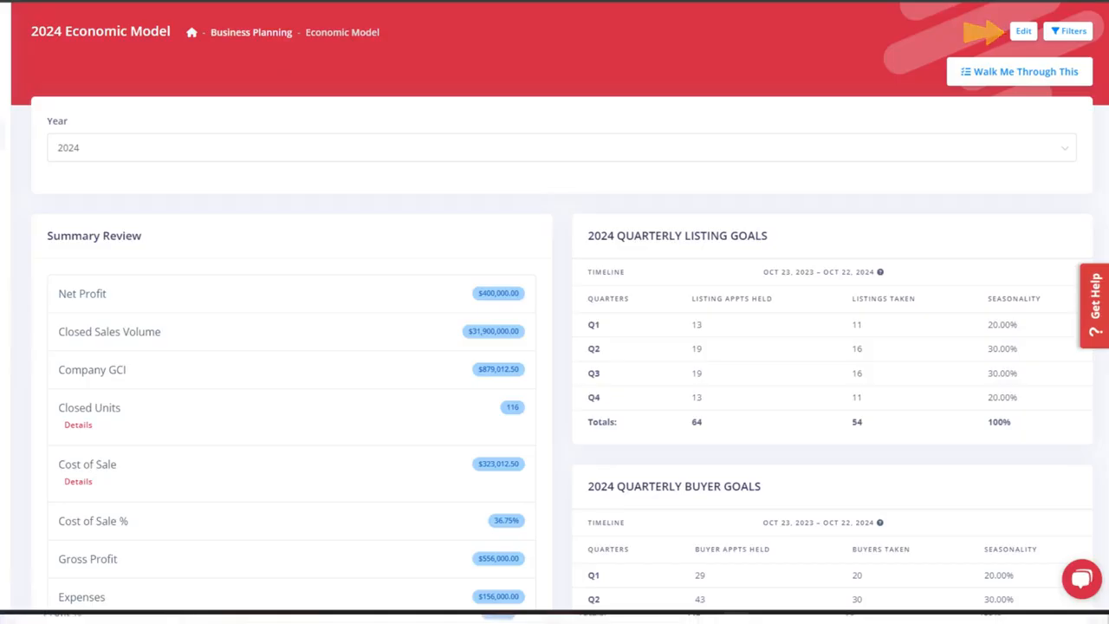
- Edit the 2024 economic model, set the net profit goal to $400,000 and continue to the listing information
{"action": "left_click", "coordinate": [988, 32]}
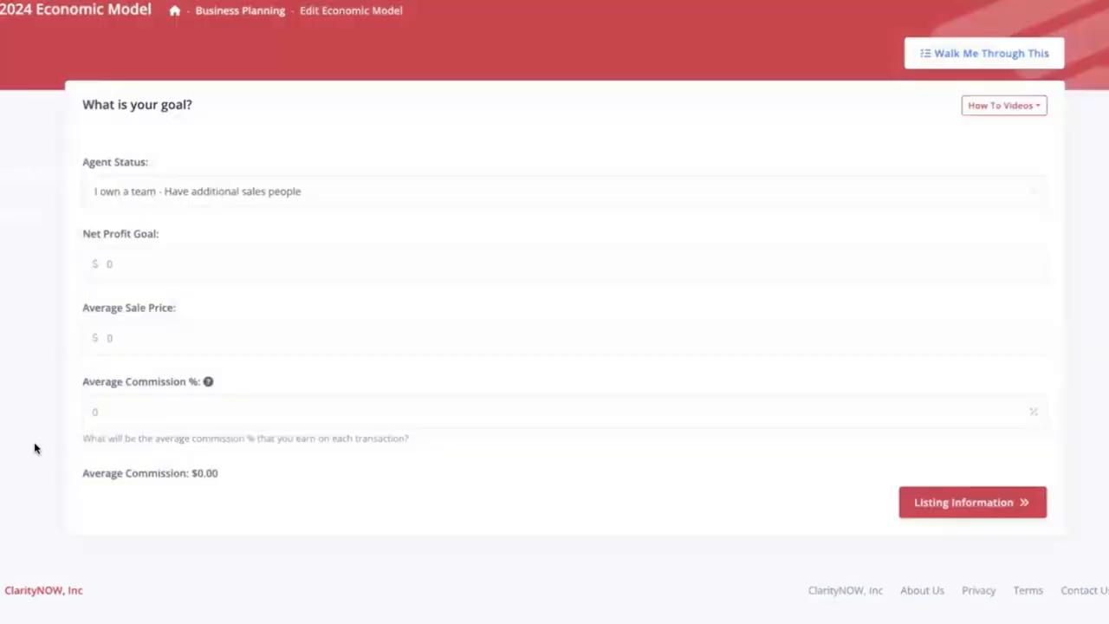
{"action": "left_click_drag", "start_coordinate": [165, 264], "coordinate": [93, 263]}
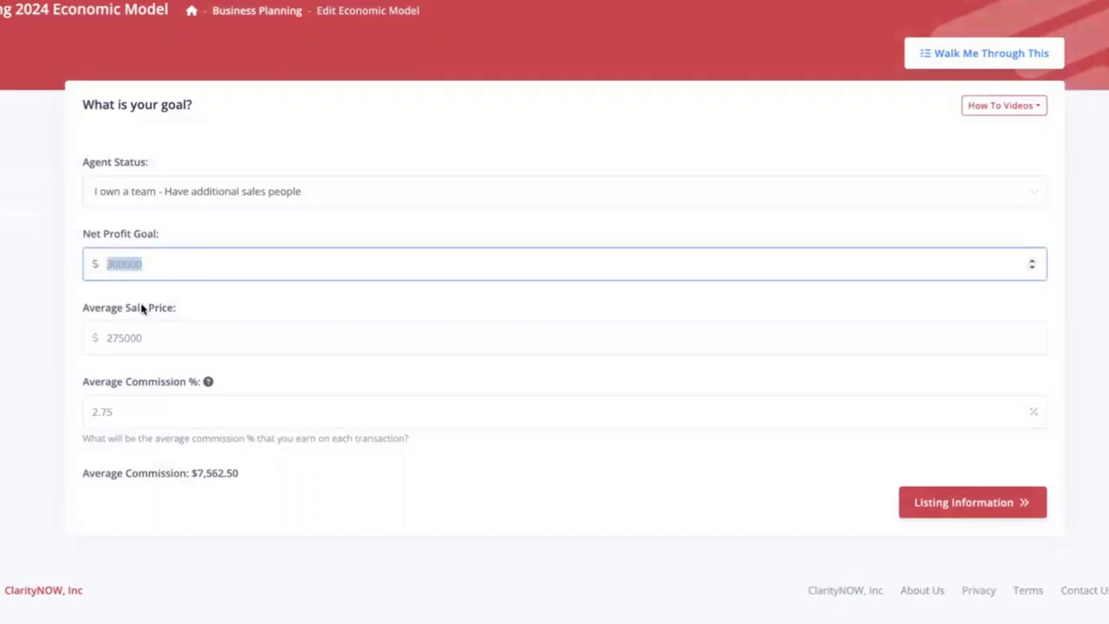
{"action": "type", "text": "400000"}
{"action": "left_click", "coordinate": [182, 309]}
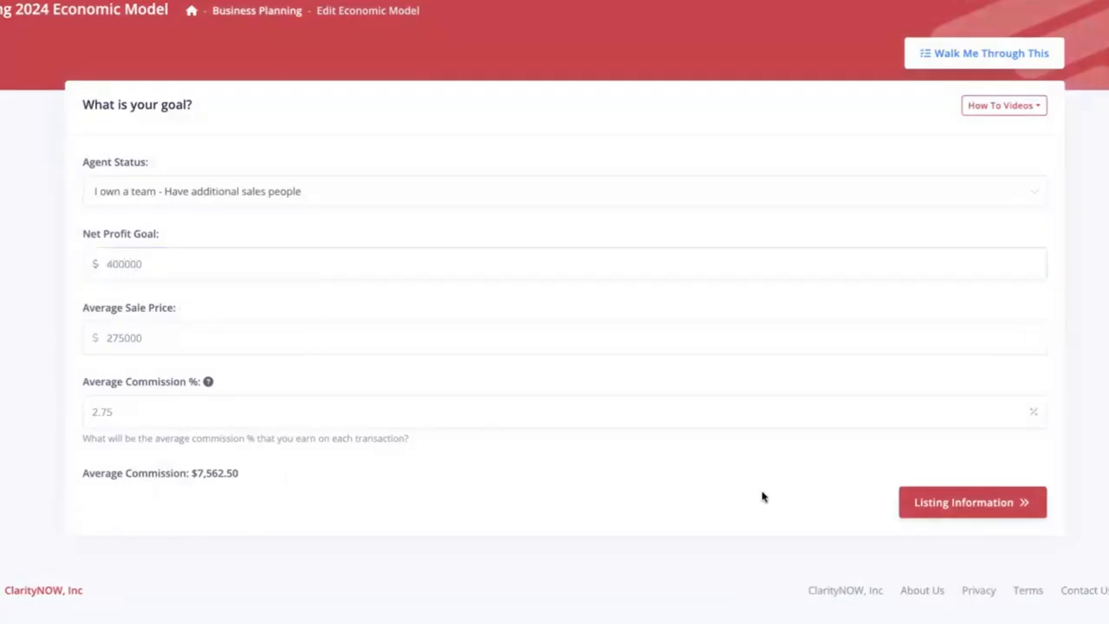
{"action": "left_click", "coordinate": [964, 505]}
- Keep the existing listing, buyer, expense, cost of sale and seasonality entries and submit the edited economic model
{"action": "left_click", "coordinate": [973, 390]}
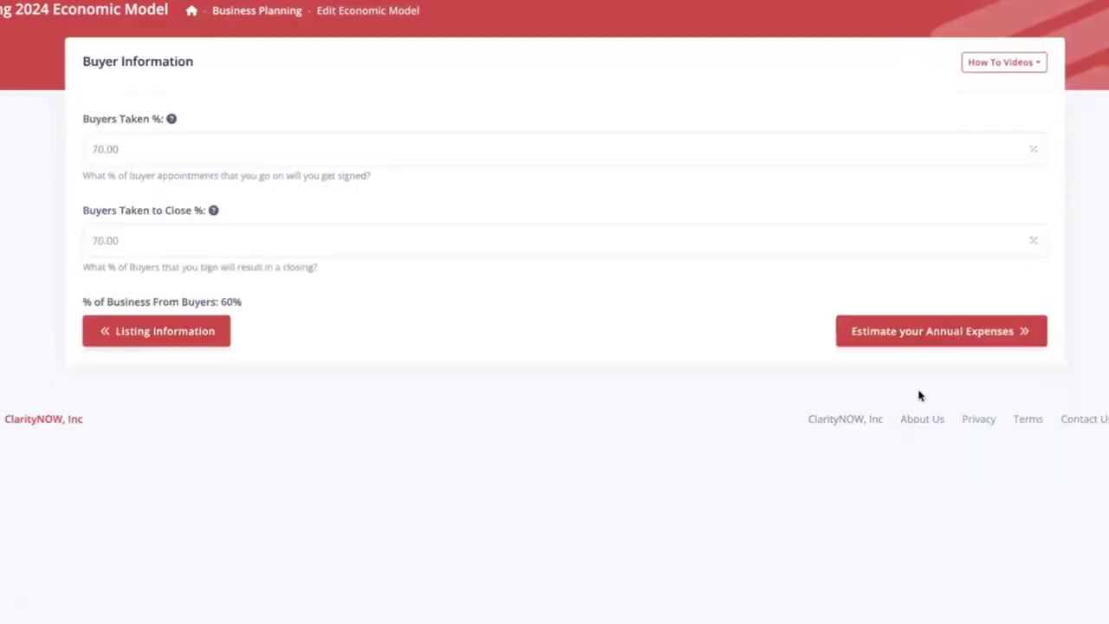
{"action": "left_click", "coordinate": [969, 333]}
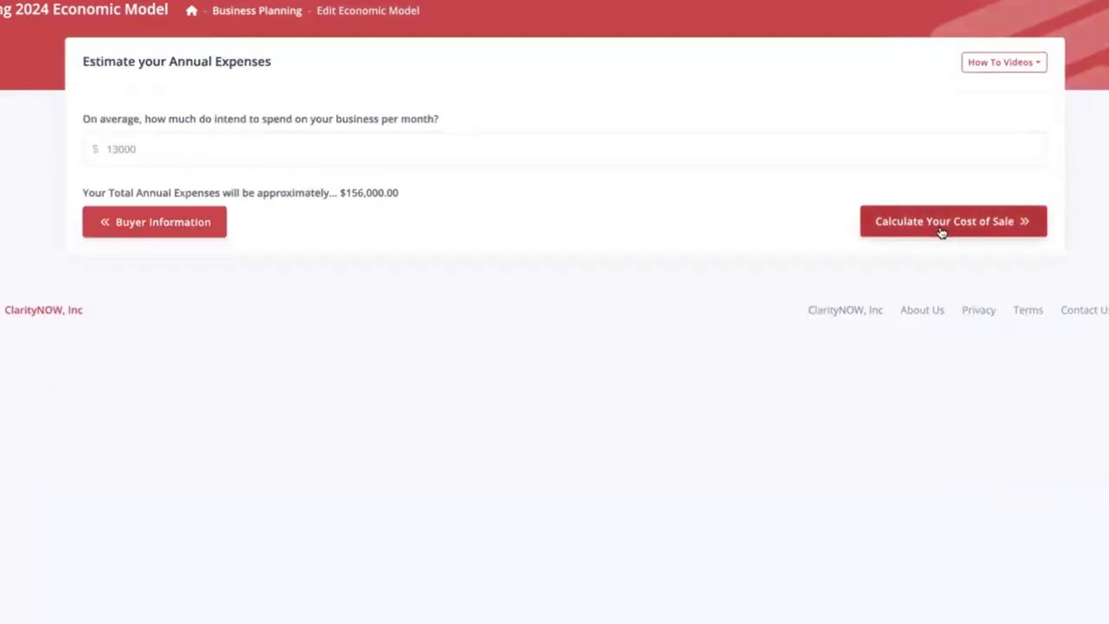
{"action": "left_click", "coordinate": [872, 227]}
{"action": "left_click", "coordinate": [970, 421]}
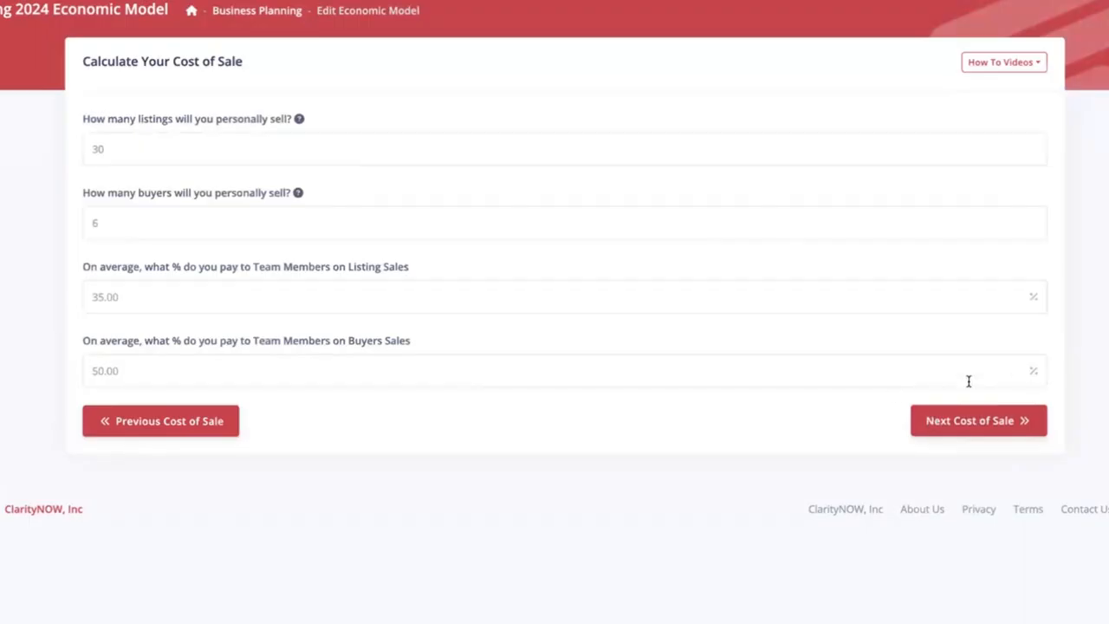
{"action": "left_click", "coordinate": [990, 434]}
{"action": "left_click", "coordinate": [1016, 373]}
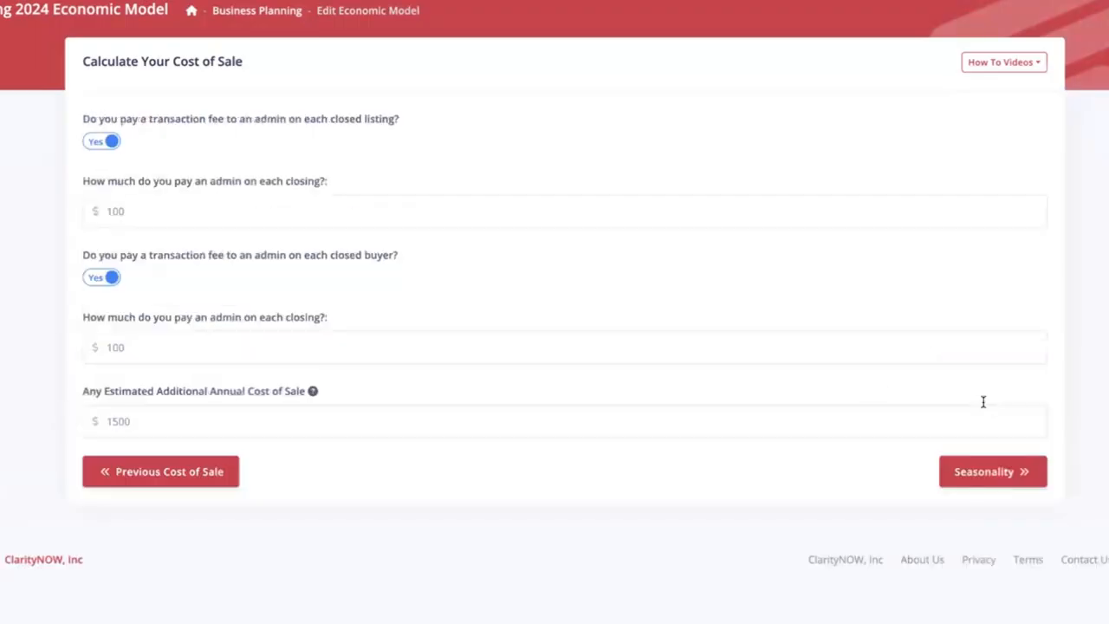
{"action": "left_click", "coordinate": [991, 471]}
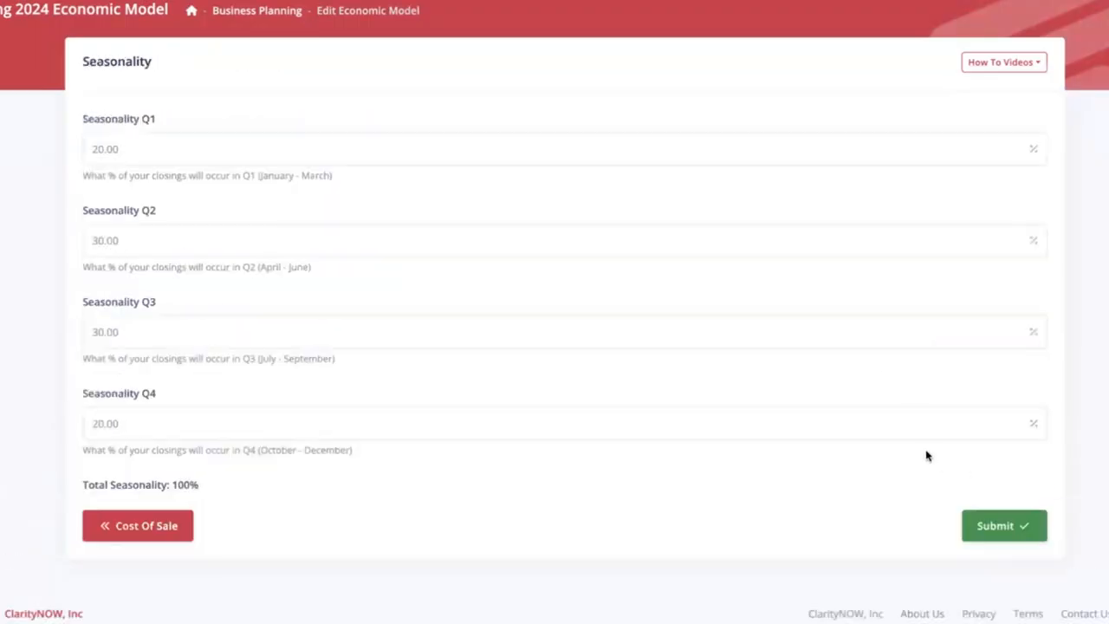
{"action": "left_click", "coordinate": [1004, 526]}
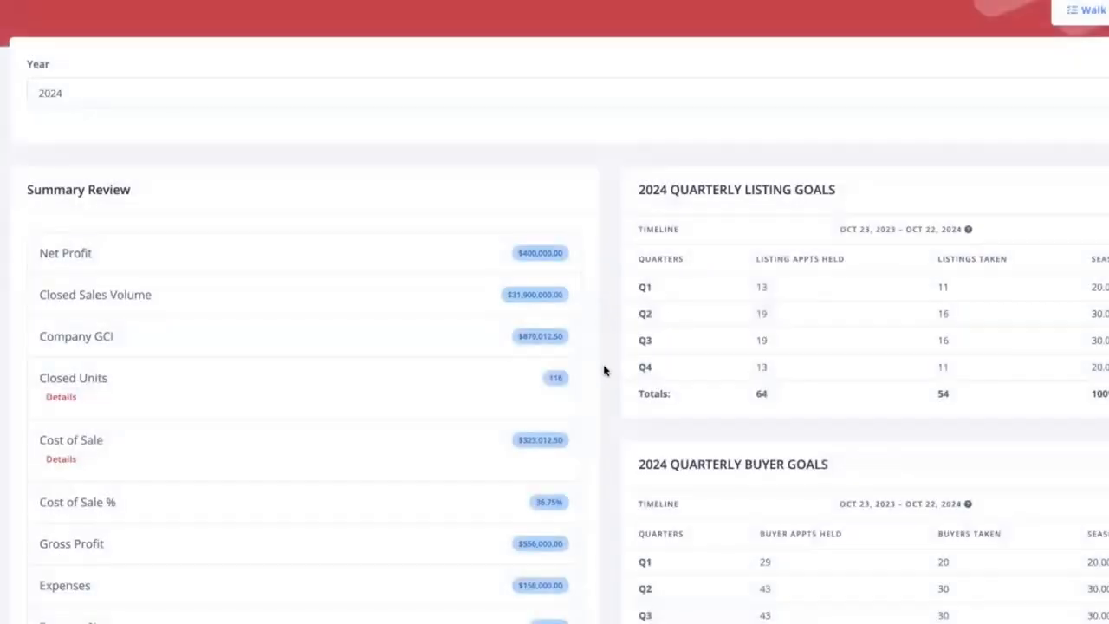
- Check the closed units breakdown in the resubmitted model's summary, focusing on listings and buyers sold by team members
{"action": "scroll", "coordinate": [589, 360], "scroll_direction": "down", "scroll_amount": 1}
{"action": "left_click", "coordinate": [61, 326]}
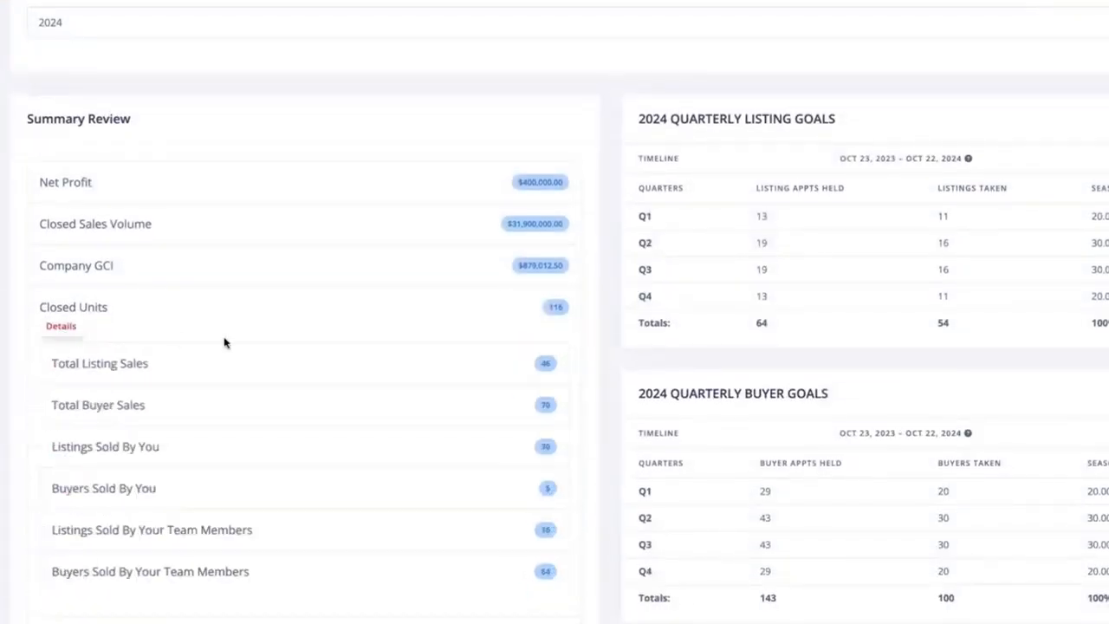
{"action": "scroll", "coordinate": [347, 399], "scroll_direction": "down", "scroll_amount": 1}
{"action": "left_click_drag", "start_coordinate": [52, 464], "coordinate": [559, 503]}
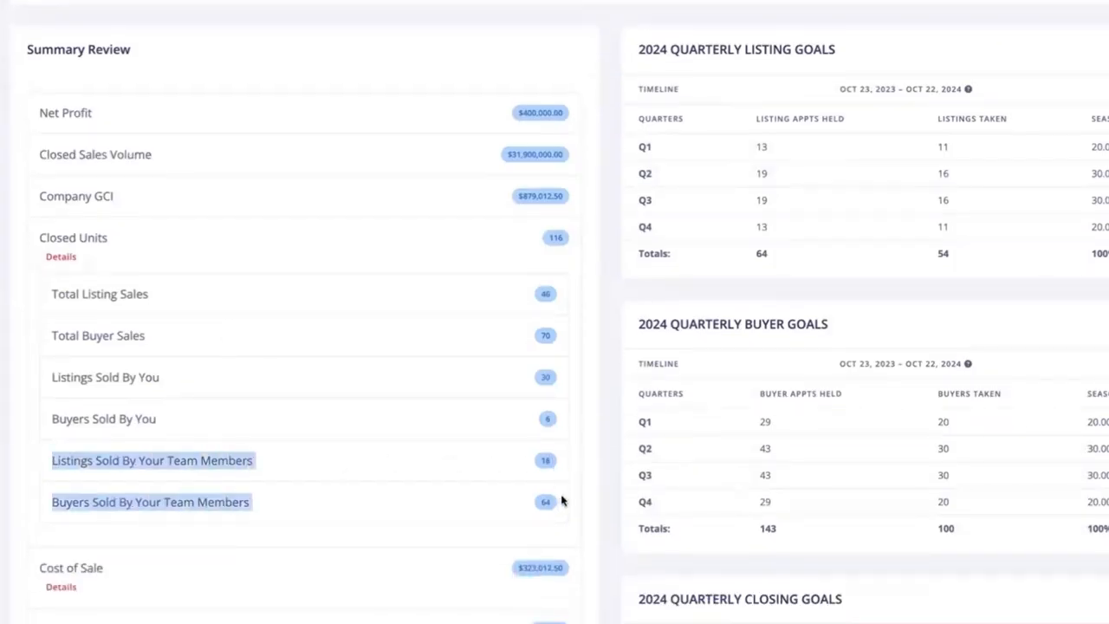
{"action": "left_click", "coordinate": [605, 483]}
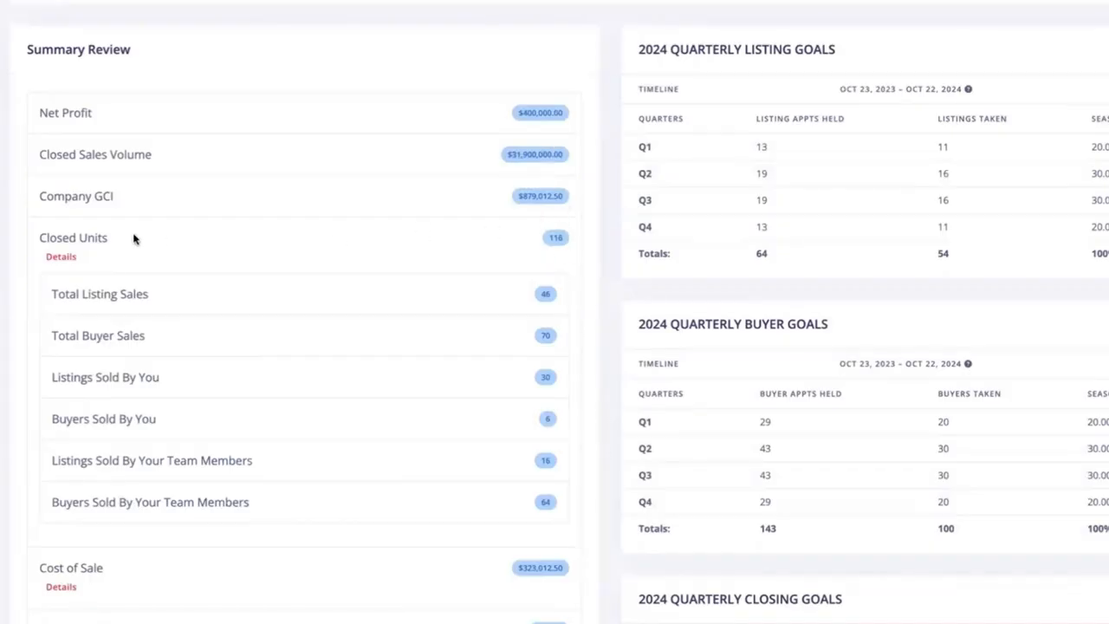
{"action": "left_click", "coordinate": [61, 257]}
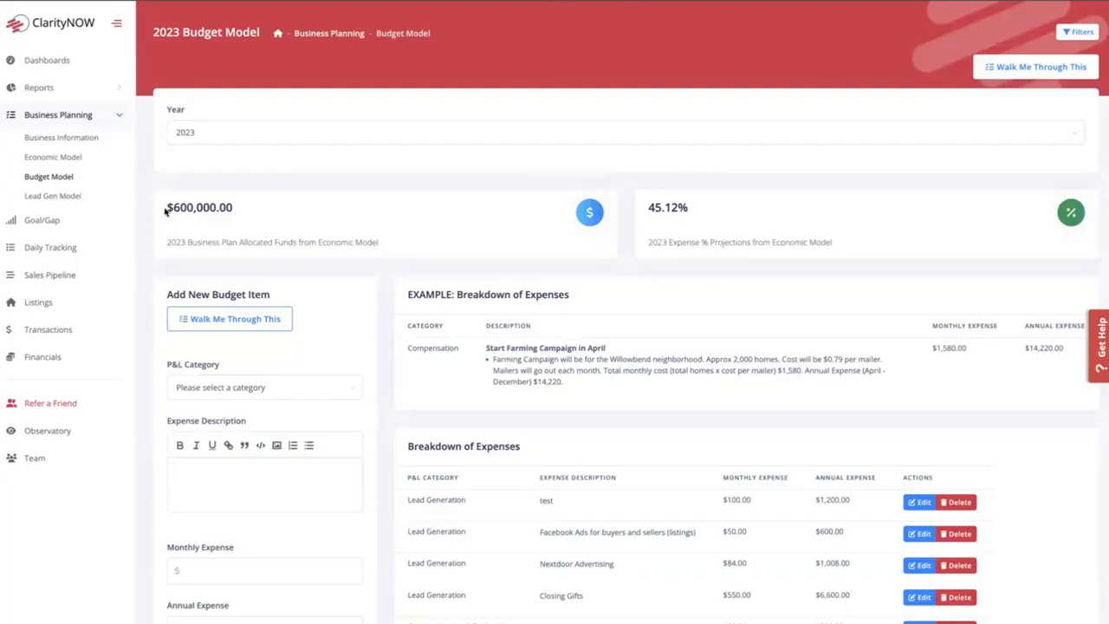
- Switch the budget model to the year 2024 to view its allocated funds and expense percentage
{"action": "scroll", "coordinate": [165, 211], "scroll_direction": "down", "scroll_amount": 1}
{"action": "left_click", "coordinate": [379, 134]}
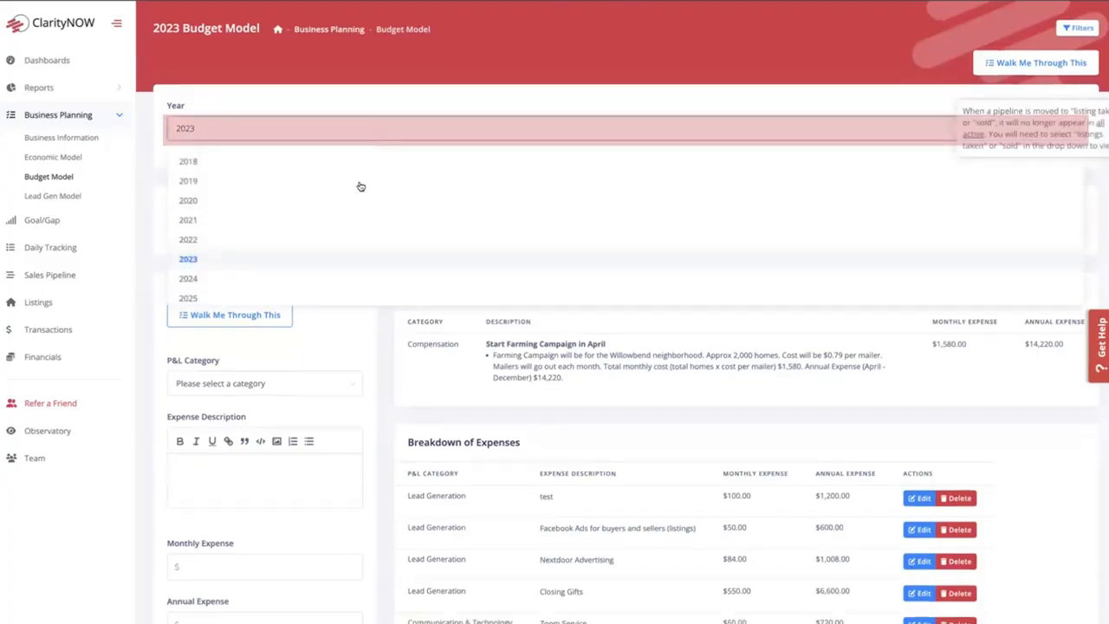
{"action": "left_click", "coordinate": [339, 279]}
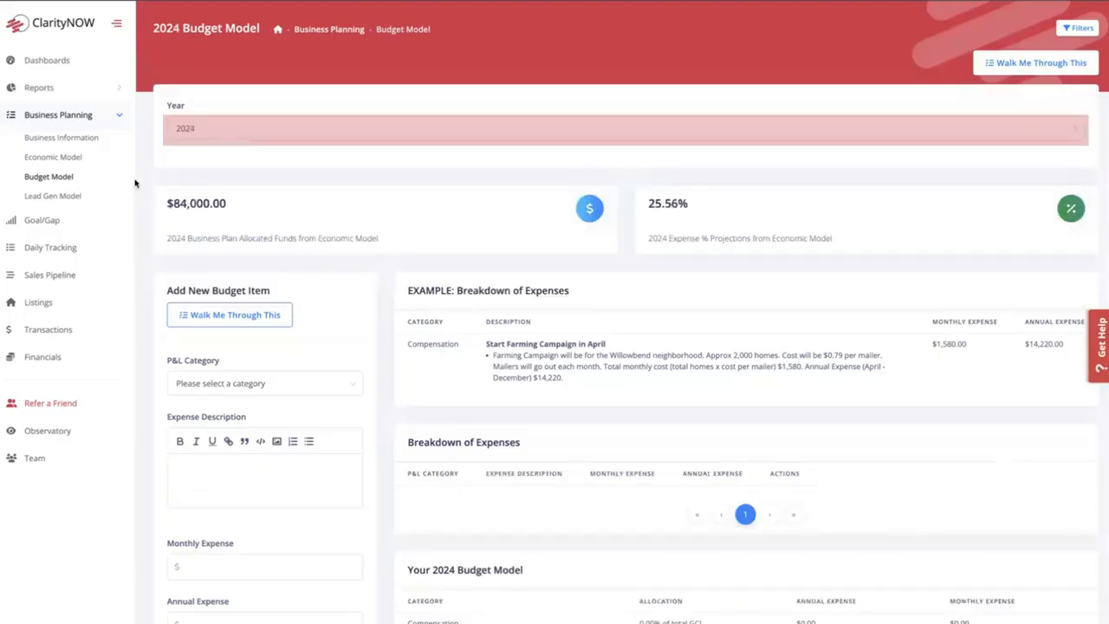
- Check the expenses in the 2024 economic model, and switch that model's year to 2023 to compare
{"action": "left_click", "coordinate": [66, 157]}
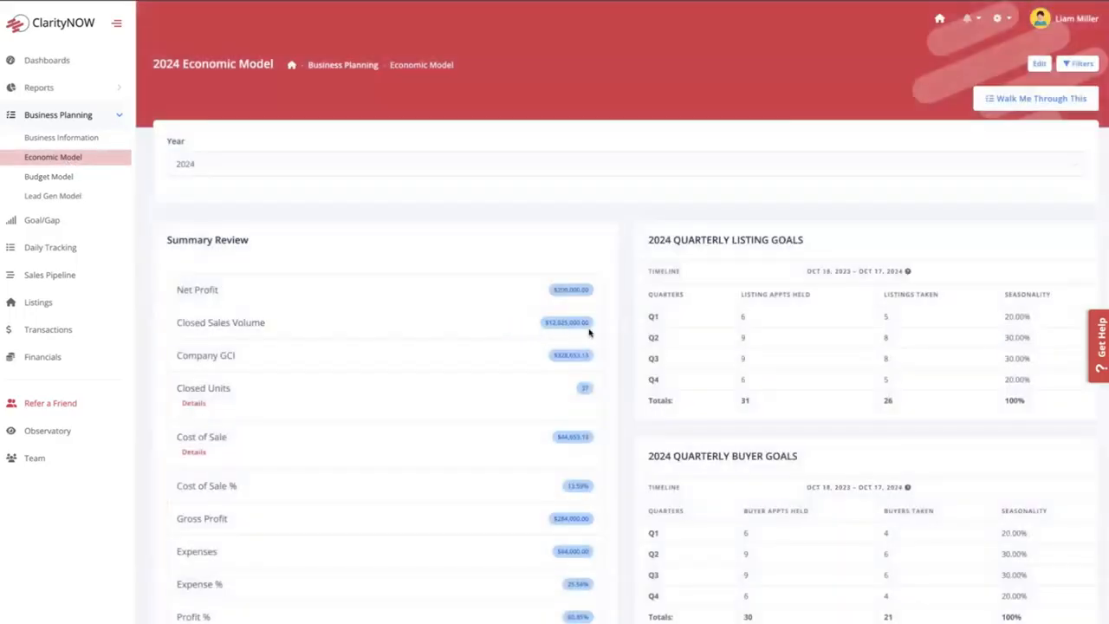
{"action": "scroll", "coordinate": [597, 334], "scroll_direction": "down", "scroll_amount": 1}
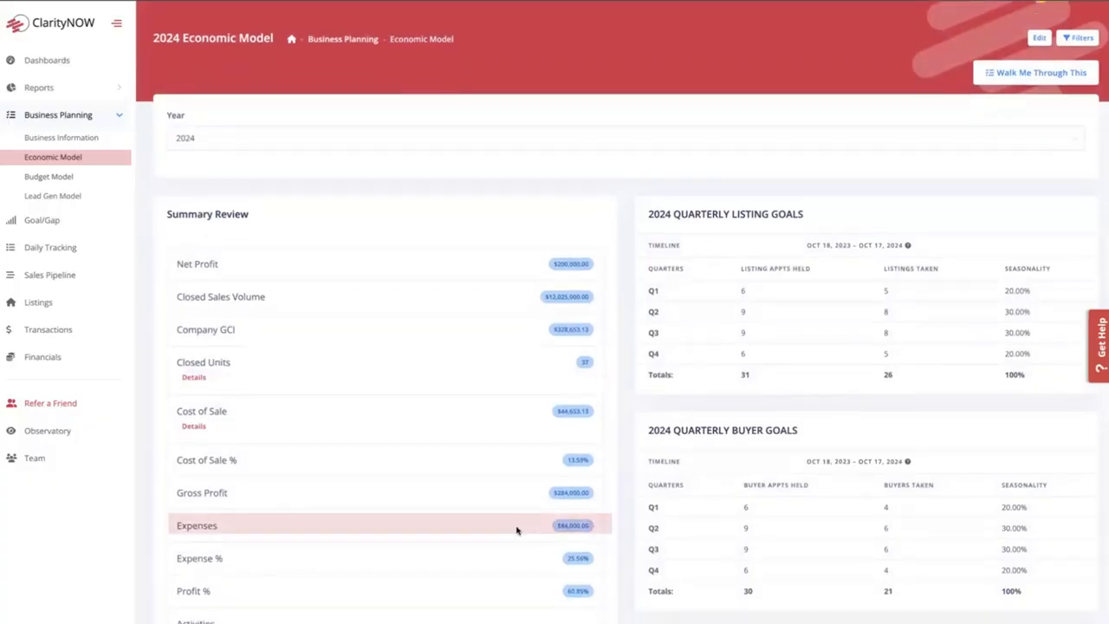
{"action": "left_click", "coordinate": [319, 141]}
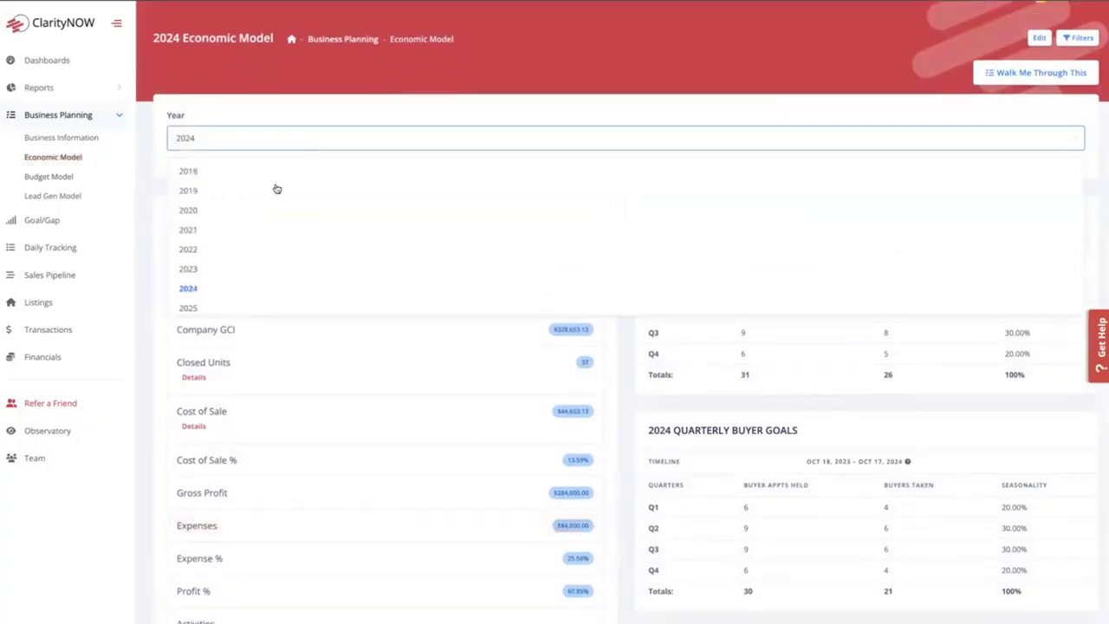
{"action": "left_click", "coordinate": [235, 268]}
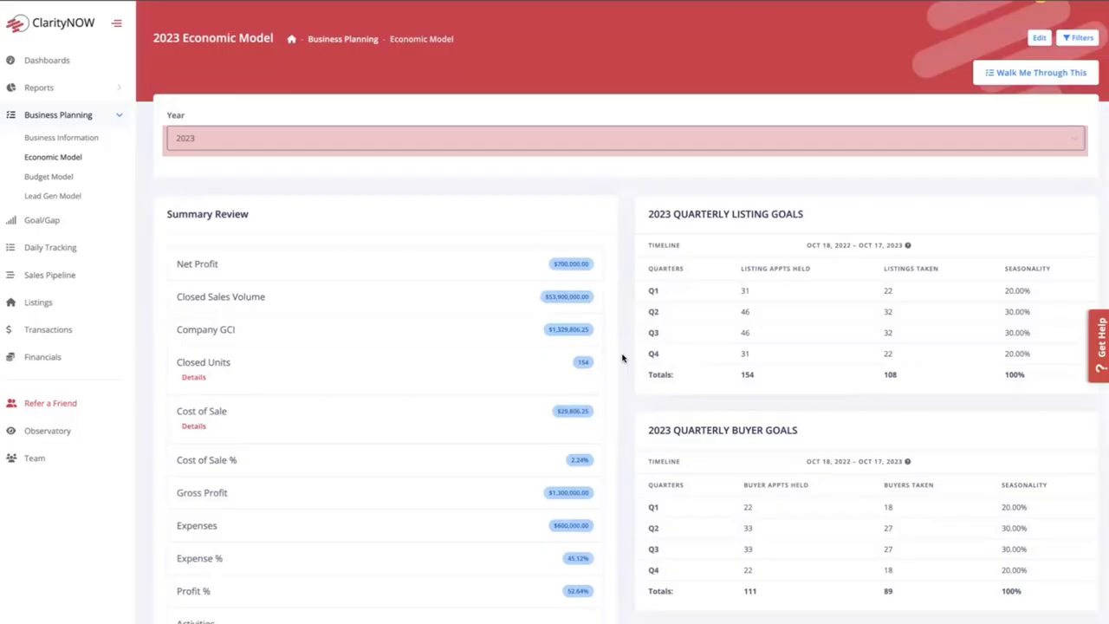
- Return to the budget model and display the year 2023
{"action": "left_click", "coordinate": [49, 177]}
{"action": "left_click", "coordinate": [279, 166]}
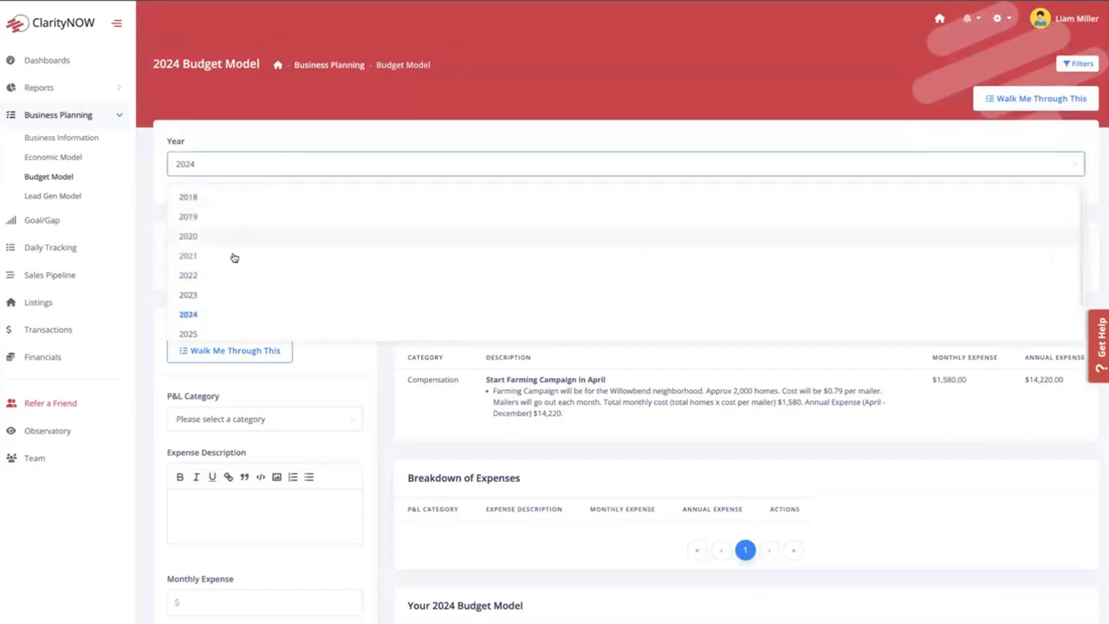
{"action": "left_click", "coordinate": [188, 295]}
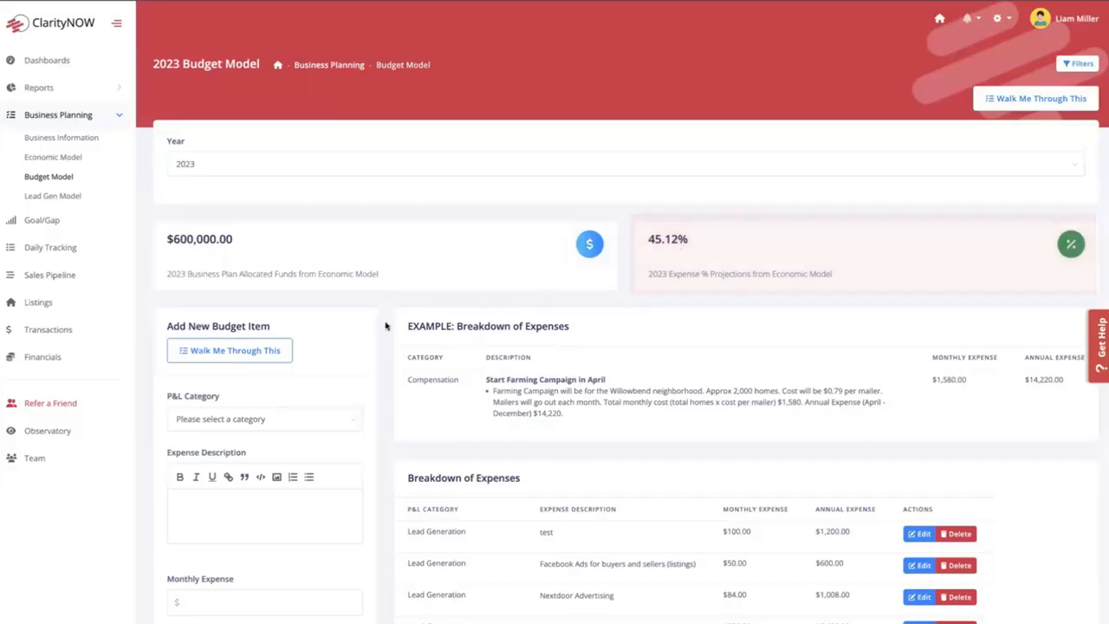
- Examine the new budget item form, including its P&L category choices, expense description and monthly and annual expense fields
{"action": "scroll", "coordinate": [386, 325], "scroll_direction": "down", "scroll_amount": 1}
{"action": "scroll", "coordinate": [386, 326], "scroll_direction": "up", "scroll_amount": 1}
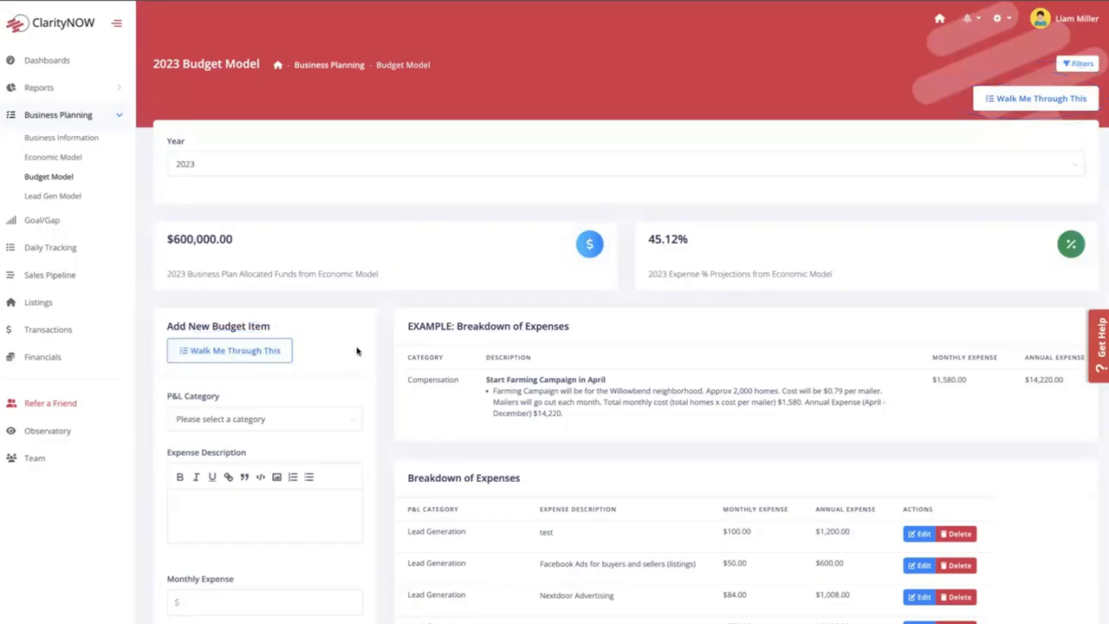
{"action": "scroll", "coordinate": [387, 352], "scroll_direction": "down", "scroll_amount": 1}
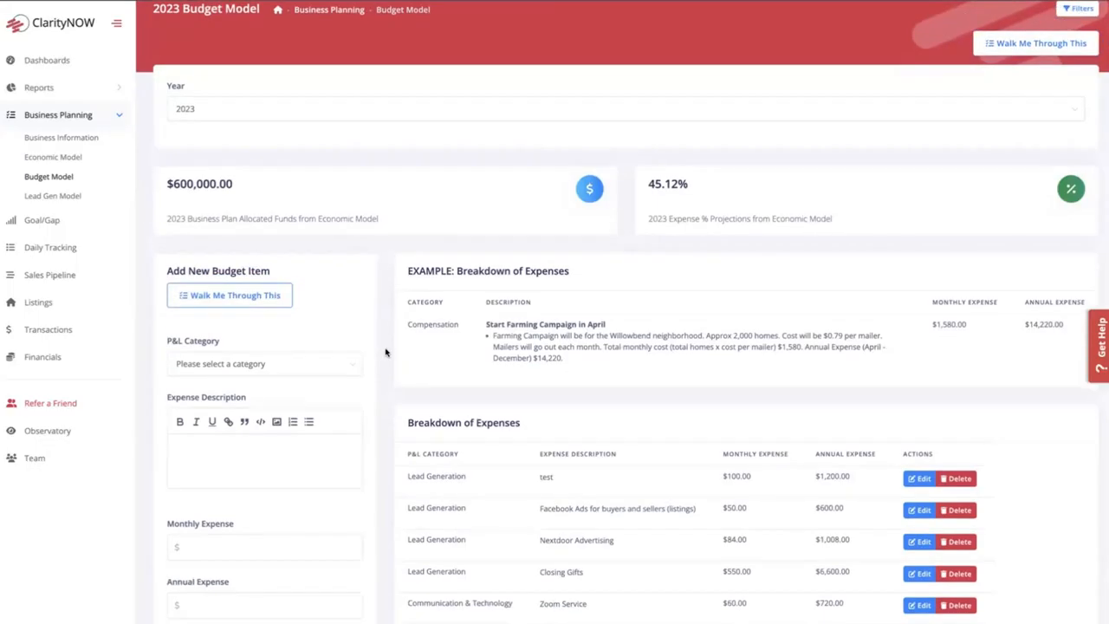
{"action": "scroll", "coordinate": [387, 352], "scroll_direction": "down", "scroll_amount": 1}
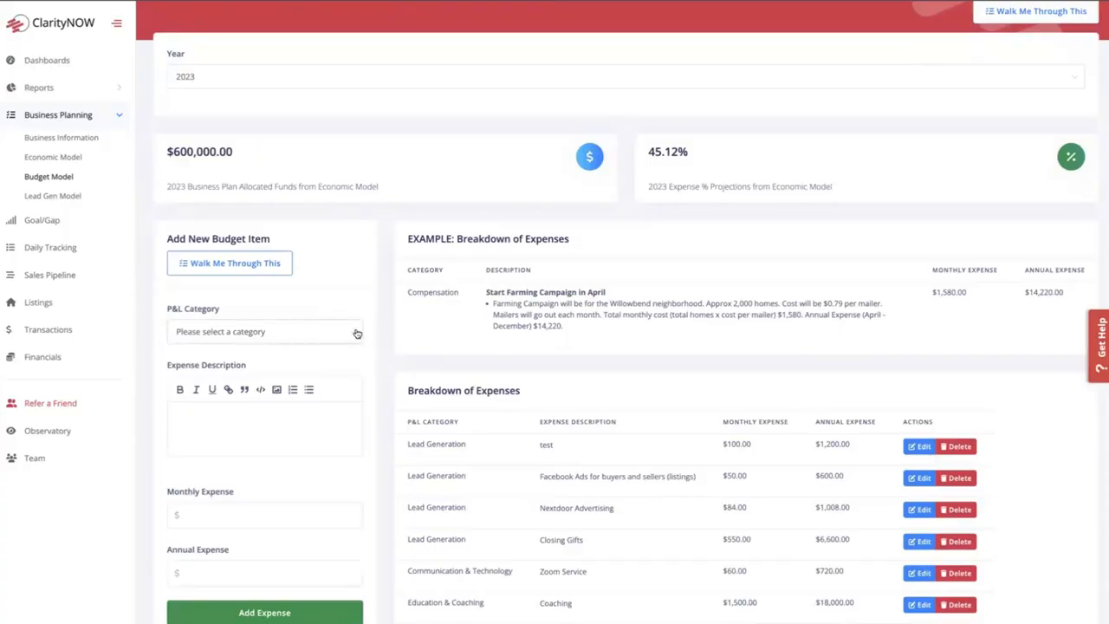
{"action": "left_click", "coordinate": [356, 333]}
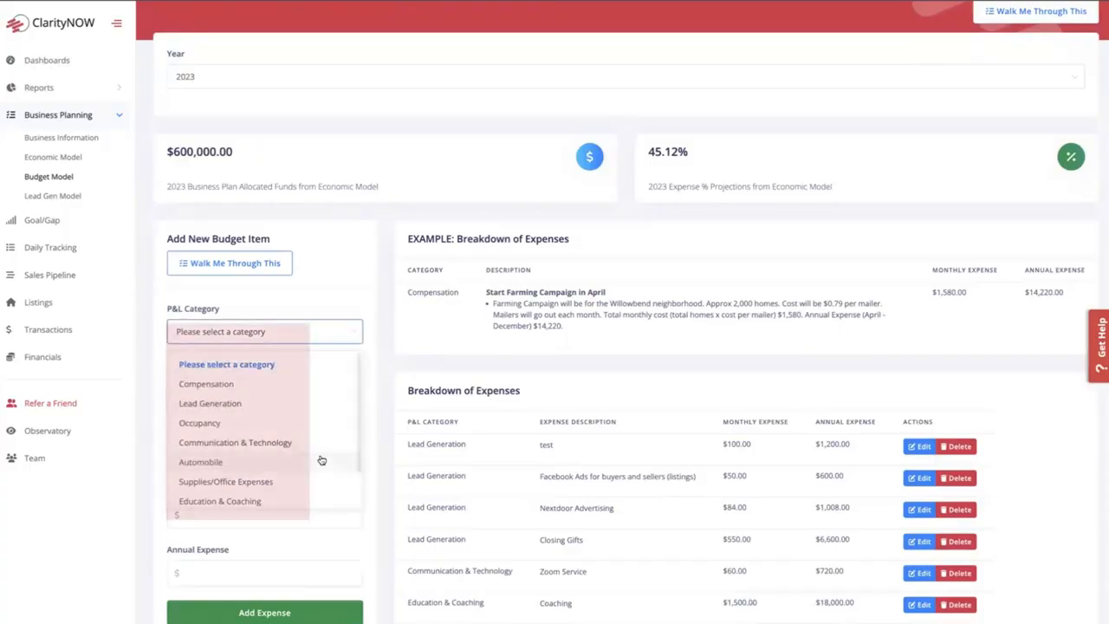
{"action": "scroll", "coordinate": [320, 429], "scroll_direction": "down", "scroll_amount": 1}
{"action": "scroll", "coordinate": [320, 428], "scroll_direction": "up", "scroll_amount": 1}
{"action": "left_click", "coordinate": [381, 378]}
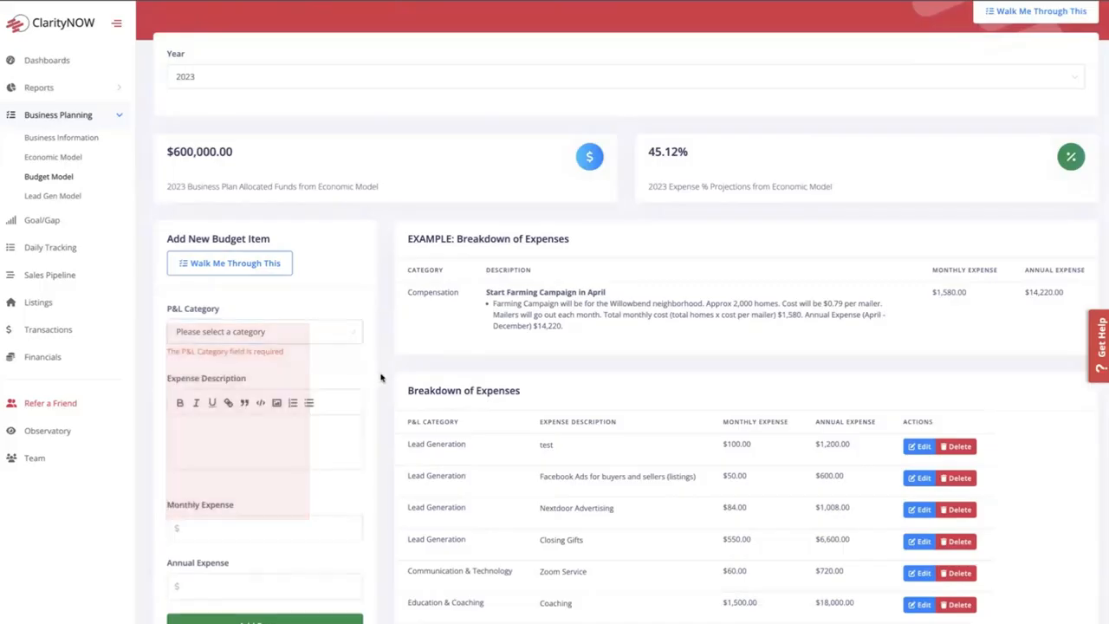
{"action": "left_click", "coordinate": [250, 428]}
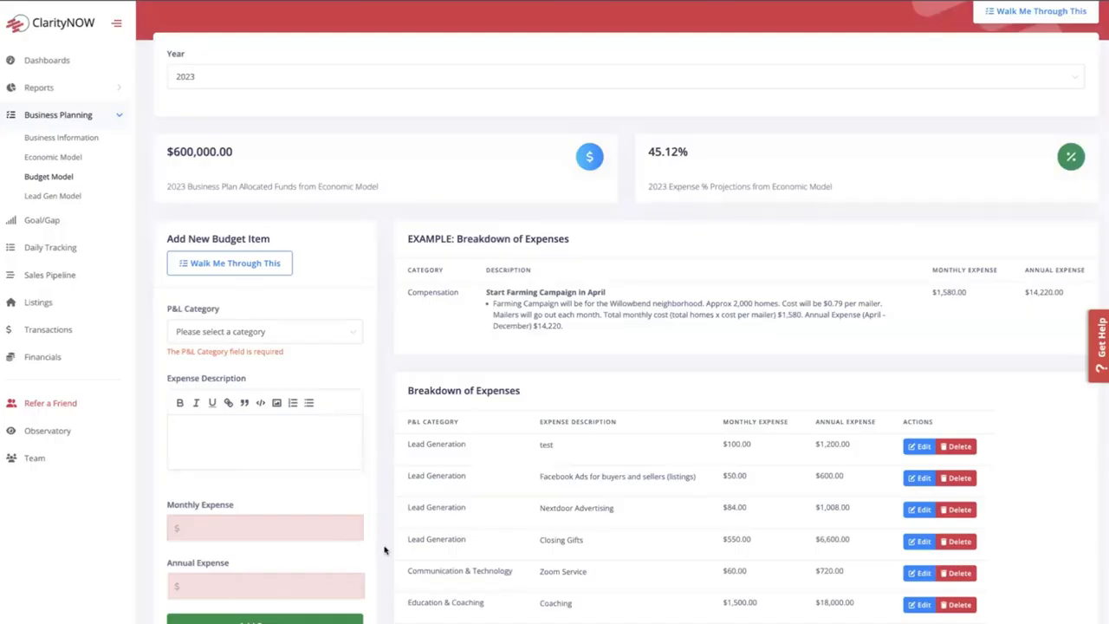
- Review the 2023 budget model's breakdown of expenses with the category, description, monthly and annual expense of each item
{"action": "scroll", "coordinate": [398, 464], "scroll_direction": "down", "scroll_amount": 2}
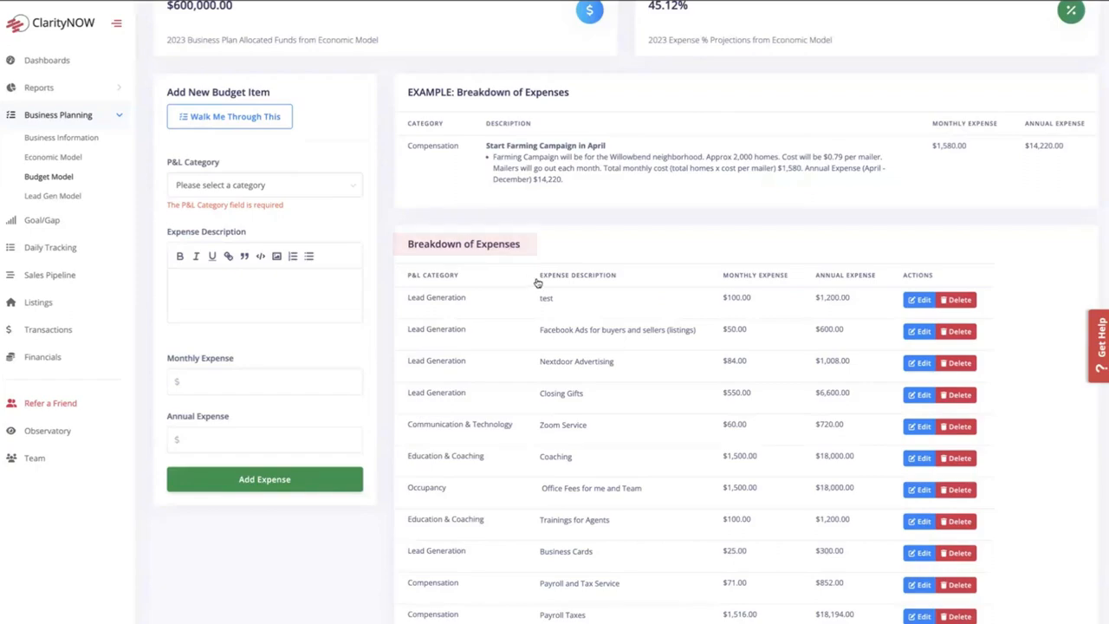
{"action": "scroll", "coordinate": [539, 283], "scroll_direction": "down", "scroll_amount": 1}
{"action": "scroll", "coordinate": [542, 284], "scroll_direction": "down", "scroll_amount": 1}
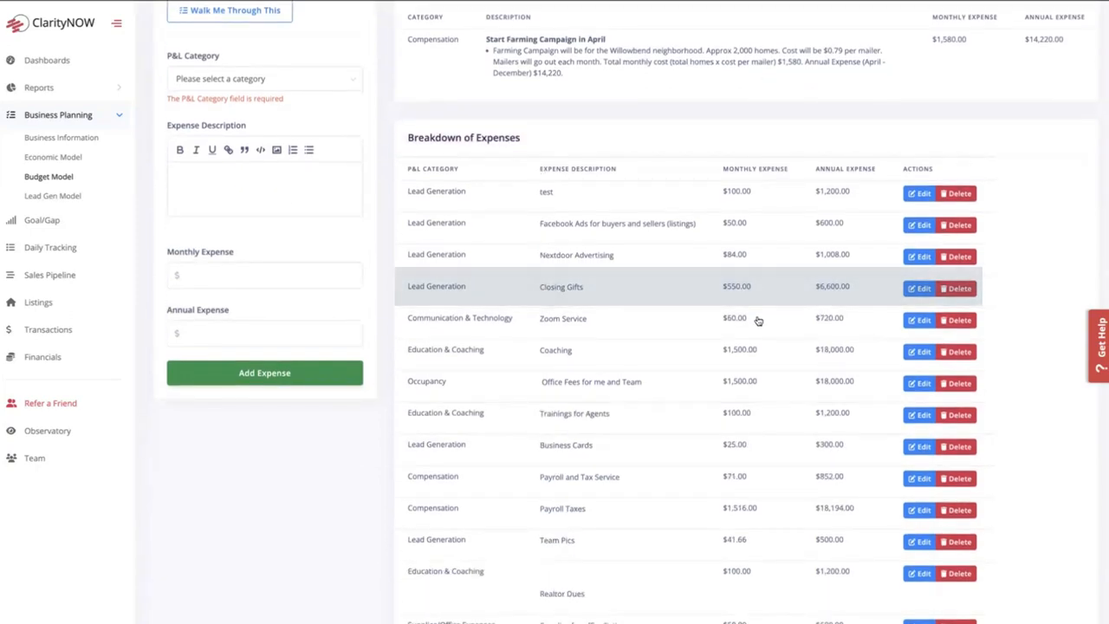
{"action": "scroll", "coordinate": [754, 319], "scroll_direction": "down", "scroll_amount": 1}
{"action": "scroll", "coordinate": [659, 330], "scroll_direction": "down", "scroll_amount": 1}
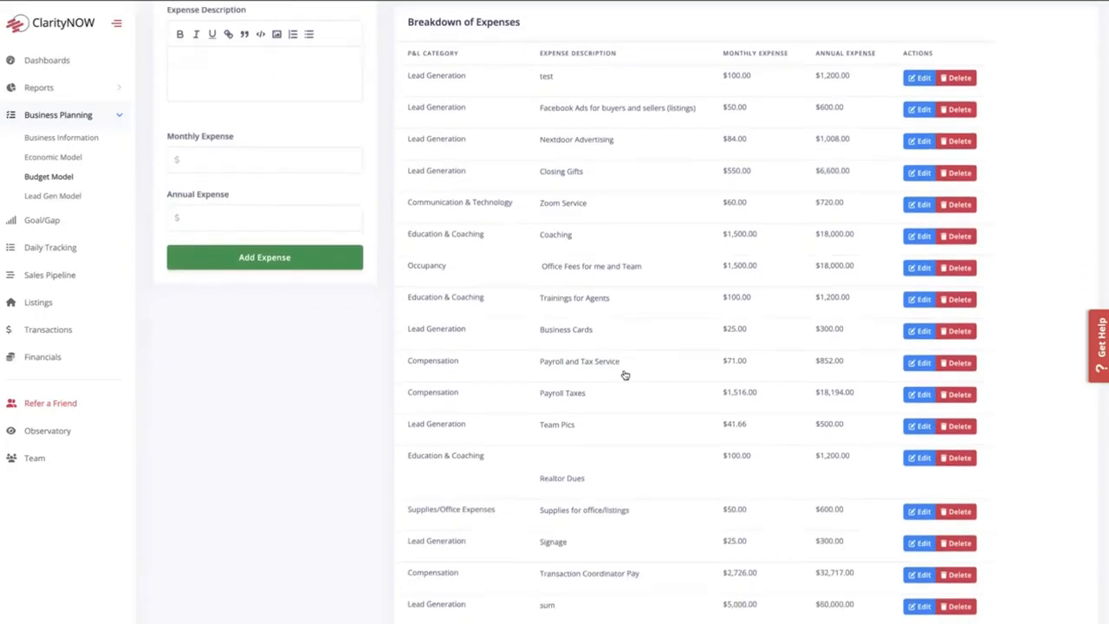
{"action": "scroll", "coordinate": [633, 364], "scroll_direction": "down", "scroll_amount": 1}
{"action": "scroll", "coordinate": [685, 355], "scroll_direction": "down", "scroll_amount": 1}
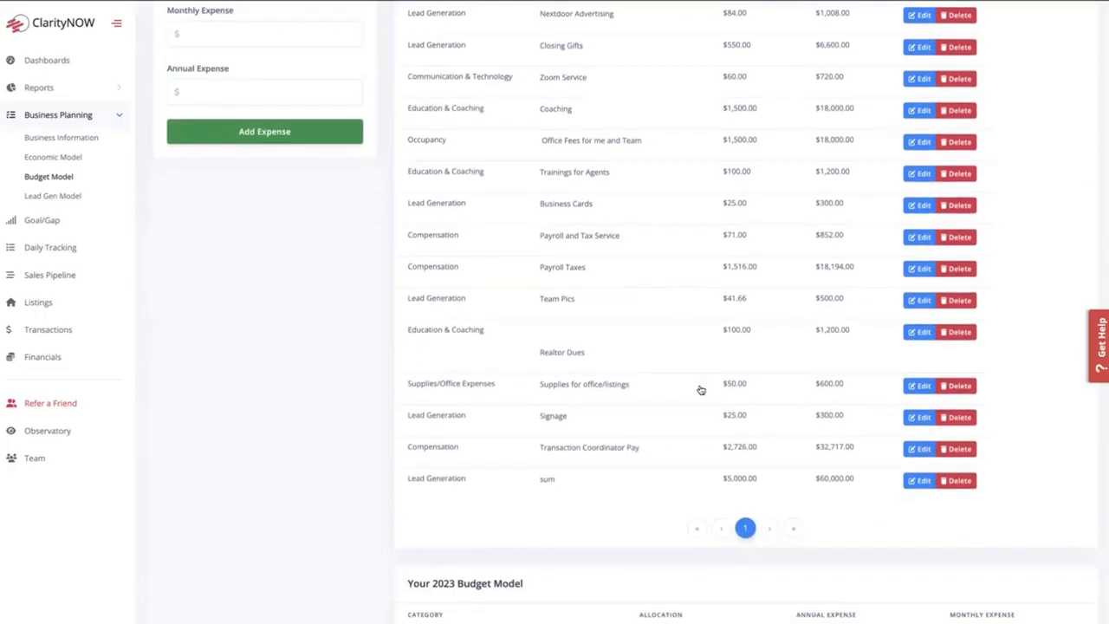
{"action": "scroll", "coordinate": [642, 372], "scroll_direction": "up", "scroll_amount": 2}
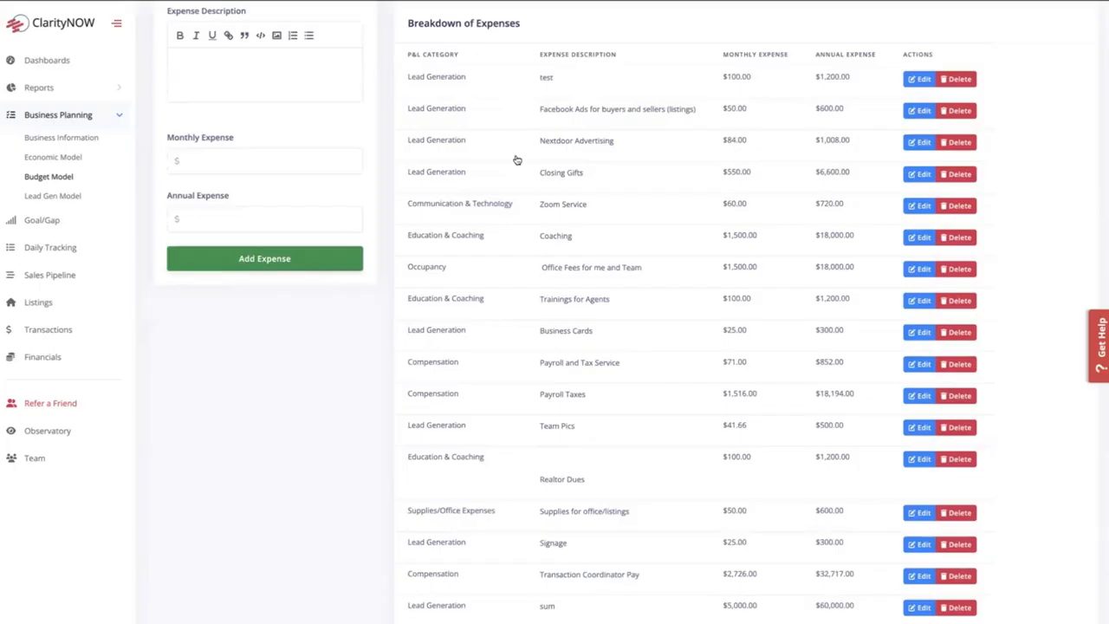
- Compare the total annual expense in the 2023 budget model summary with the funds allocated from the economic model
{"action": "scroll", "coordinate": [550, 345], "scroll_direction": "down", "scroll_amount": 5}
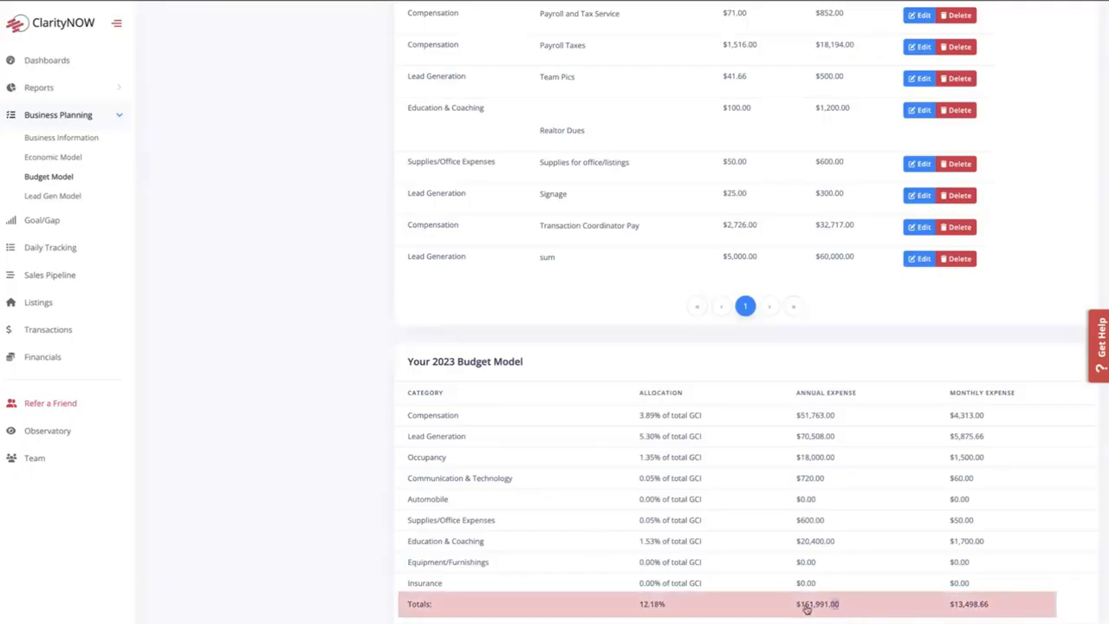
{"action": "left_click_drag", "start_coordinate": [838, 605], "coordinate": [794, 607]}
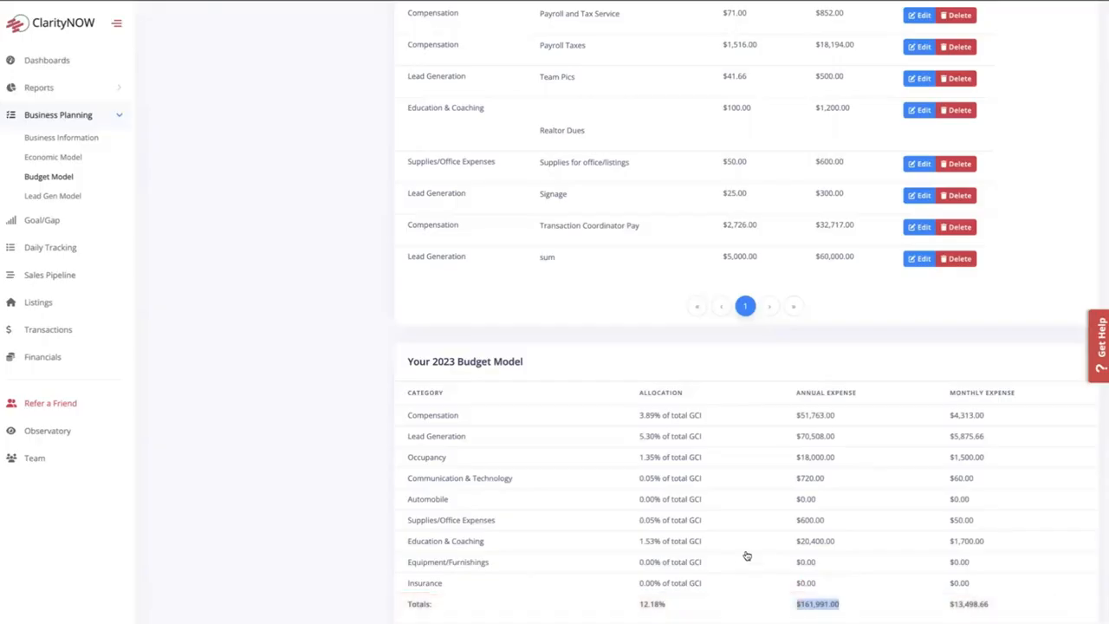
{"action": "scroll", "coordinate": [748, 555], "scroll_direction": "up", "scroll_amount": 10}
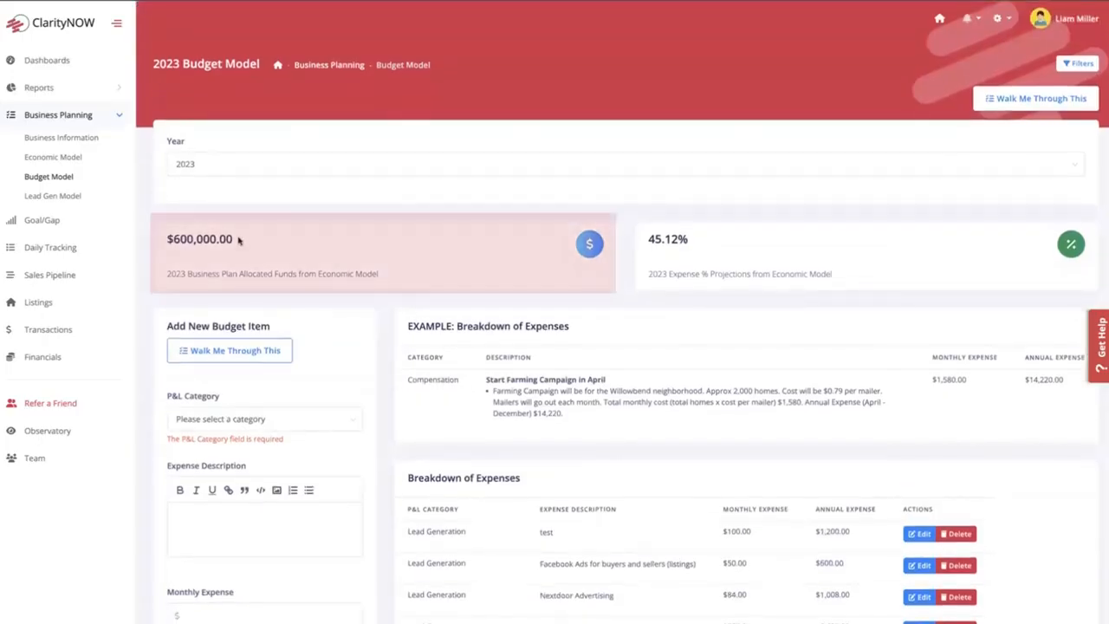
{"action": "left_click_drag", "start_coordinate": [242, 239], "coordinate": [159, 243]}
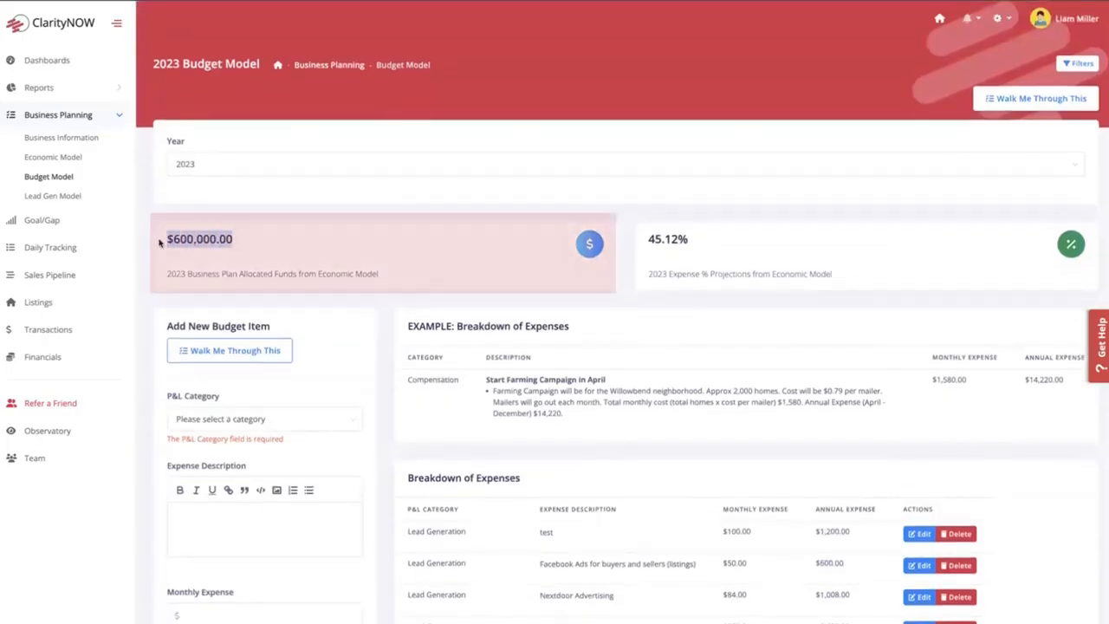
{"action": "left_click", "coordinate": [386, 333]}
{"action": "scroll", "coordinate": [391, 379], "scroll_direction": "down", "scroll_amount": 15}
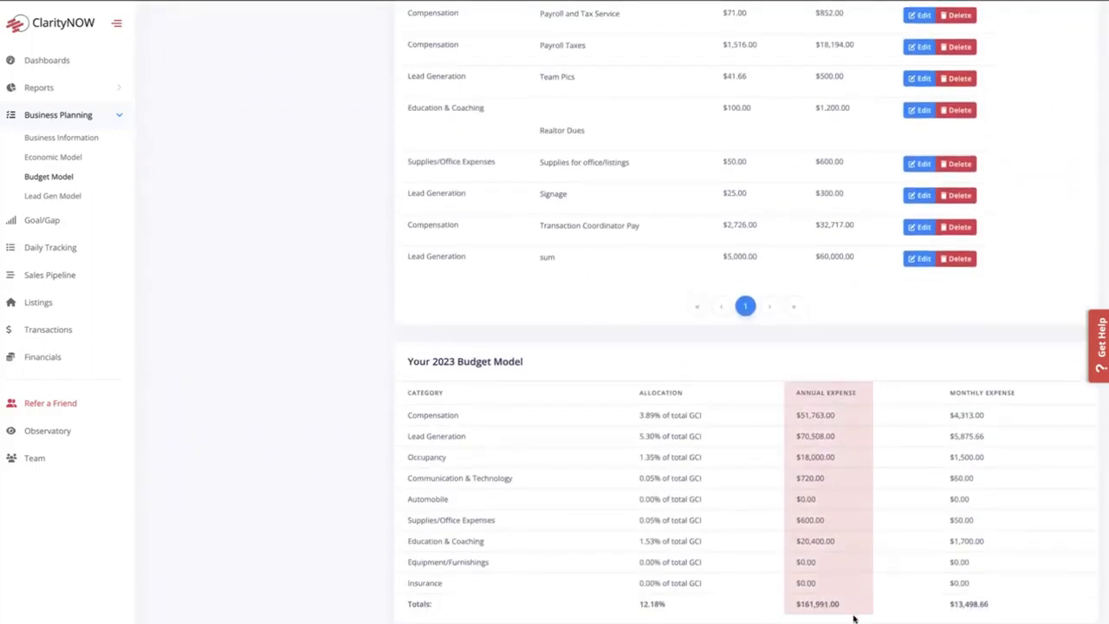
{"action": "scroll", "coordinate": [819, 601], "scroll_direction": "up", "scroll_amount": 1}
{"action": "scroll", "coordinate": [819, 601], "scroll_direction": "up", "scroll_amount": 15}
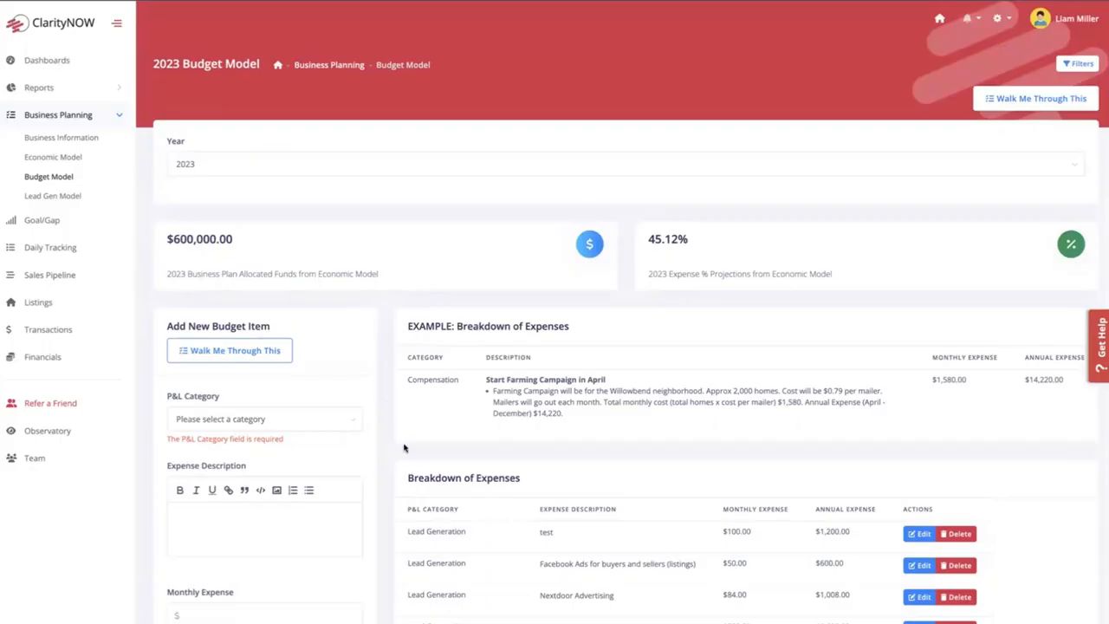
{"action": "scroll", "coordinate": [598, 510], "scroll_direction": "down", "scroll_amount": 5}
- Edit the 2023 economic model's annual expenses estimate, setting the average monthly business spend to $40,000
{"action": "left_click", "coordinate": [48, 159]}
{"action": "left_click", "coordinate": [1034, 66]}
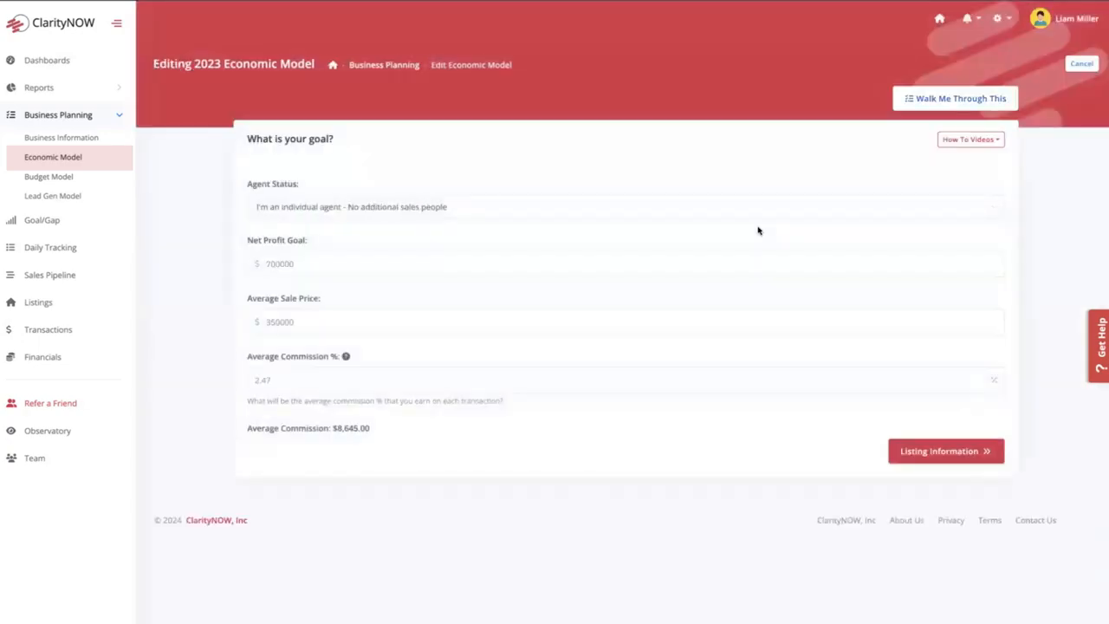
{"action": "left_click", "coordinate": [957, 451]}
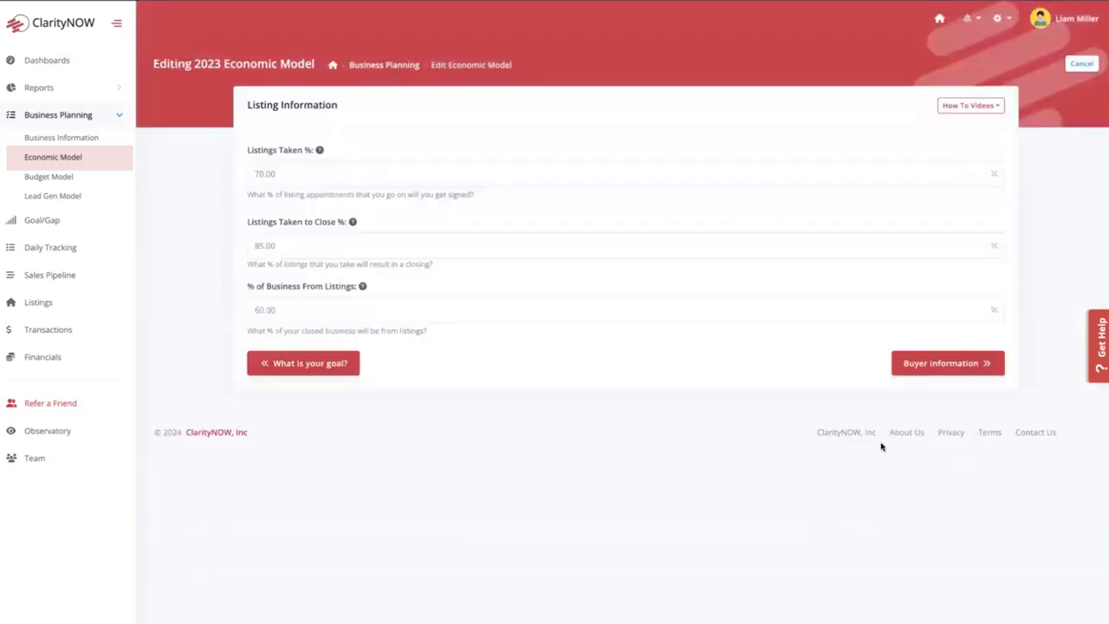
{"action": "left_click", "coordinate": [939, 365]}
{"action": "left_click", "coordinate": [930, 317]}
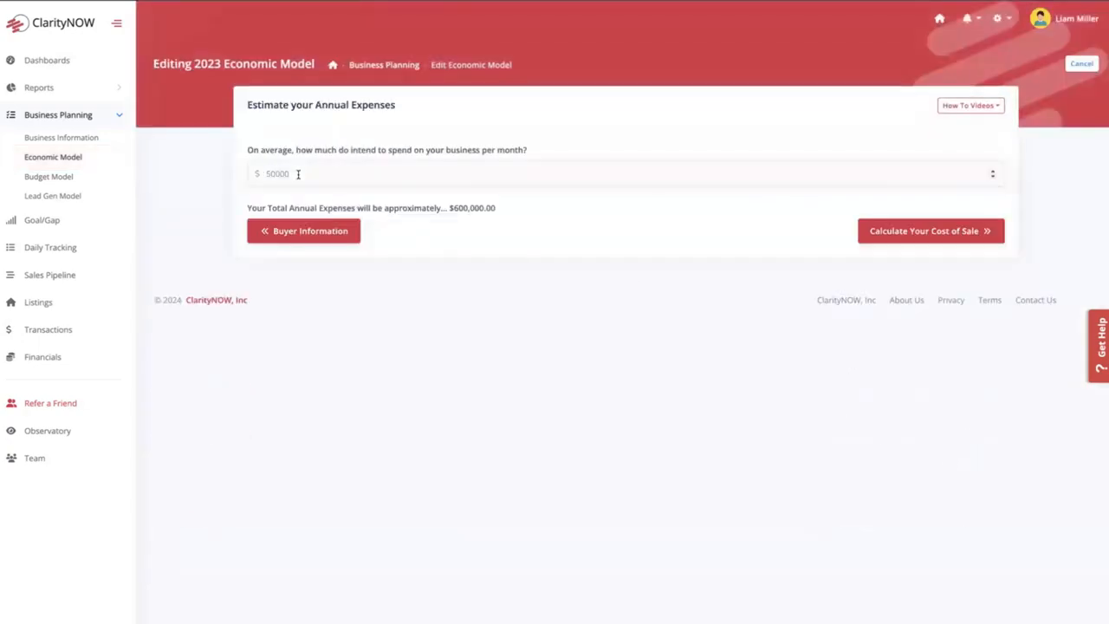
{"action": "left_click_drag", "start_coordinate": [298, 174], "coordinate": [250, 177]}
{"action": "type", "text": "43000"}
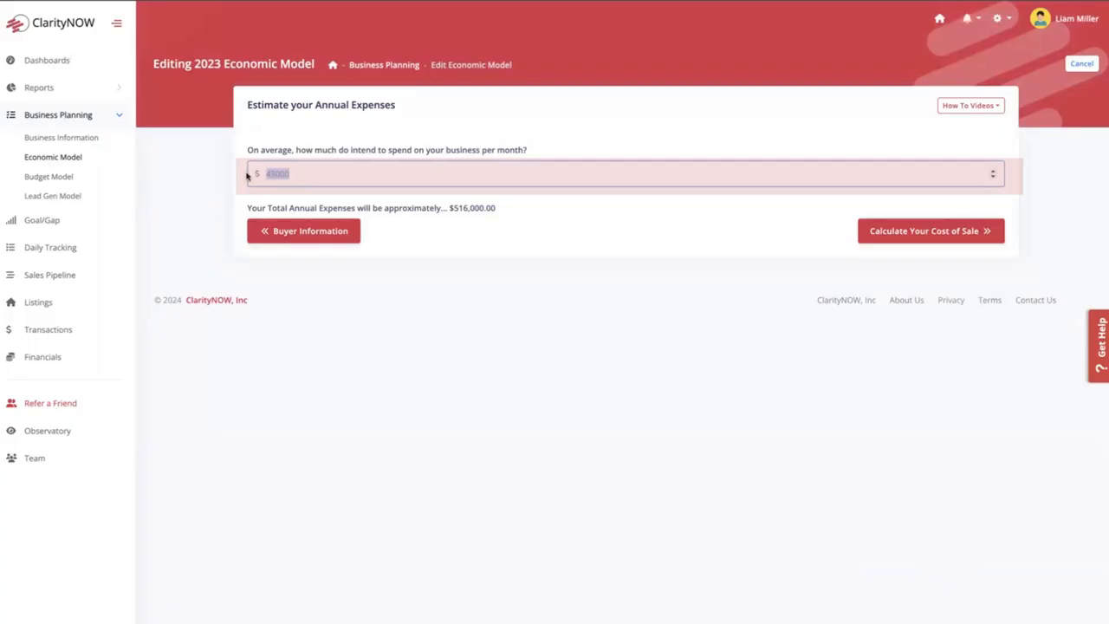
{"action": "type", "text": "40000"}
{"action": "left_click_drag", "start_coordinate": [510, 213], "coordinate": [439, 208]}
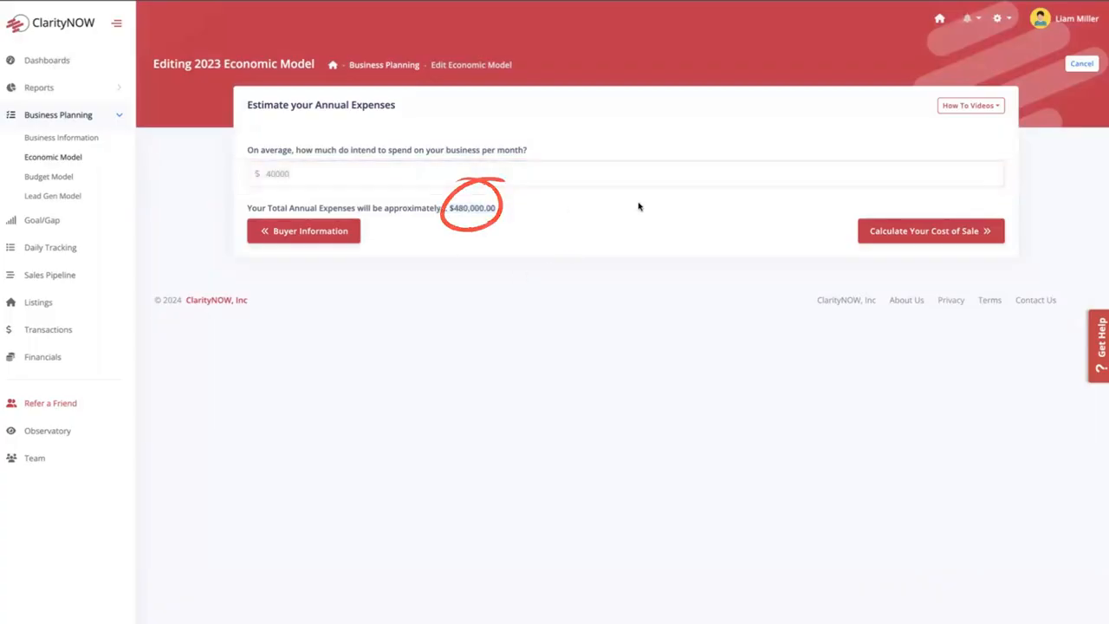
- Proceed through the economic model's remaining cost of sale pages, keeping the existing ISA and referral fee entries
{"action": "left_click", "coordinate": [933, 227]}
{"action": "left_click", "coordinate": [945, 388]}
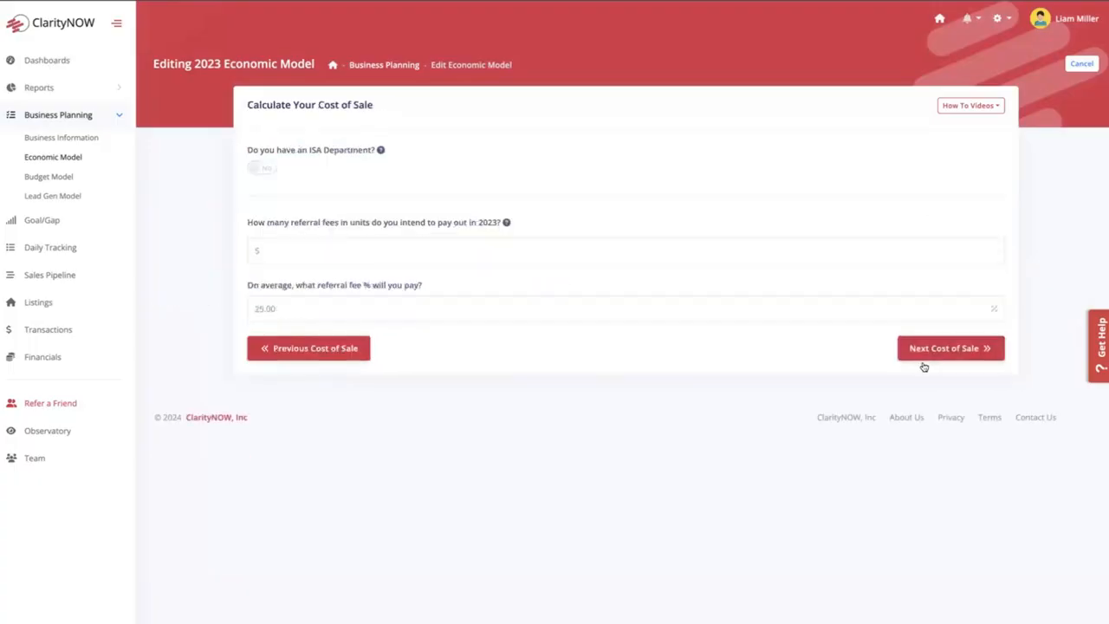
{"action": "left_click", "coordinate": [957, 348]}
{"action": "left_click", "coordinate": [969, 469]}
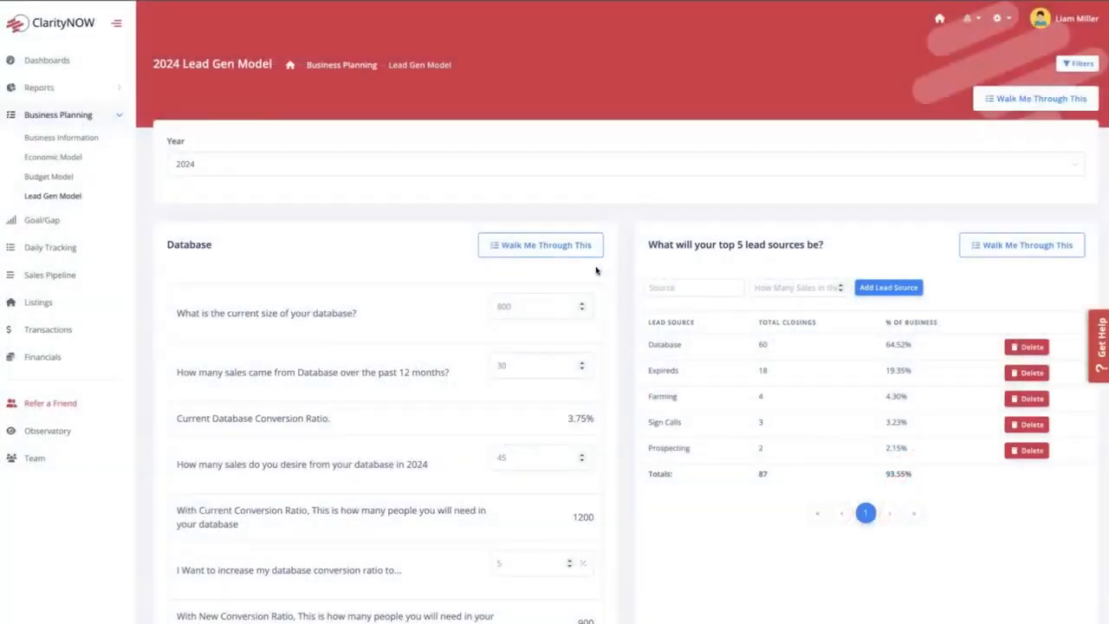
- Check the selectable years of the lead gen model and the current database conversion ratio for 2024
{"action": "left_click", "coordinate": [257, 169]}
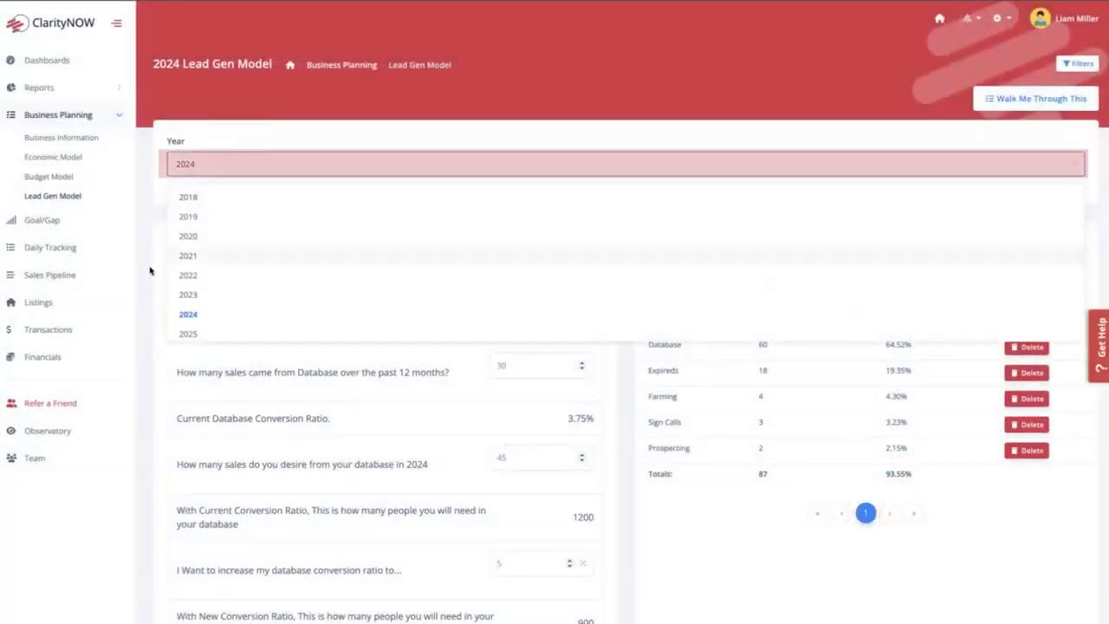
{"action": "left_click", "coordinate": [150, 270]}
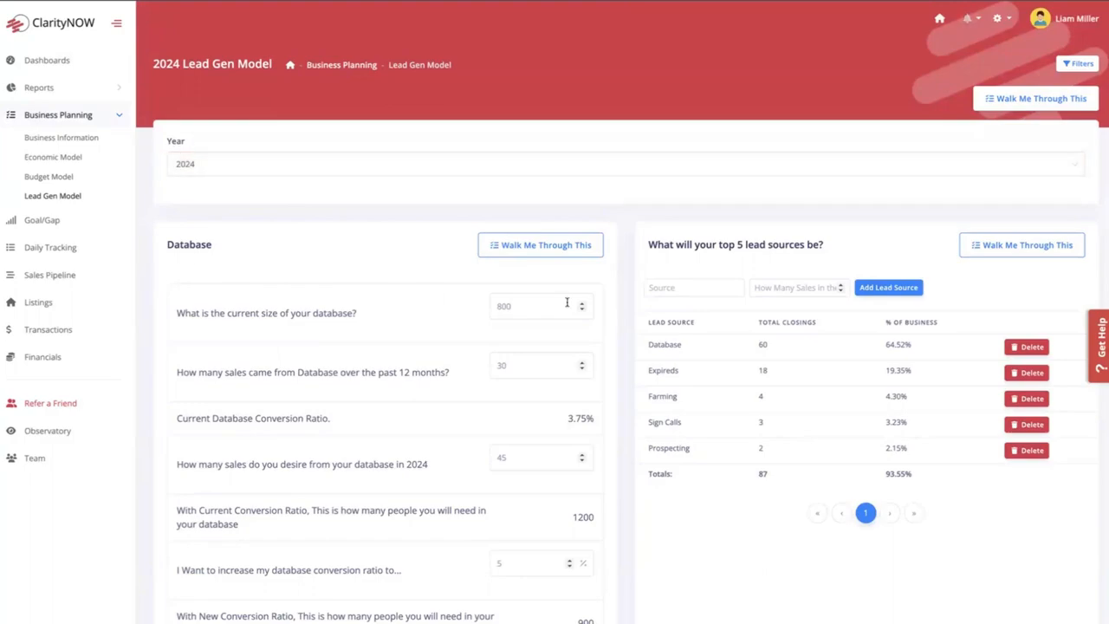
{"action": "scroll", "coordinate": [622, 308], "scroll_direction": "down", "scroll_amount": 1}
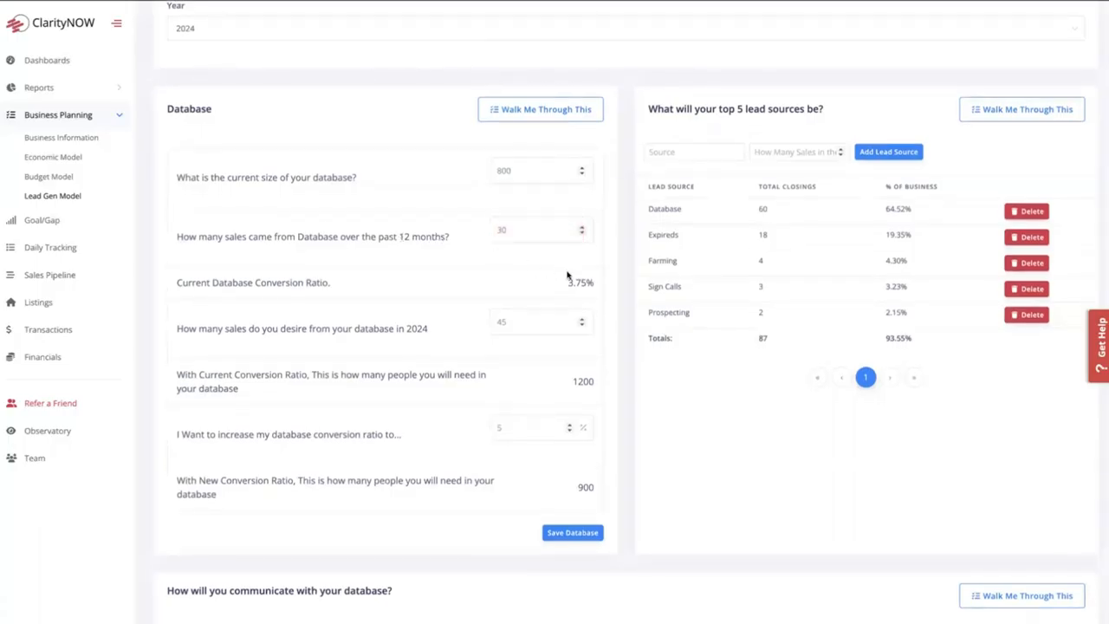
{"action": "left_click_drag", "start_coordinate": [596, 283], "coordinate": [537, 289]}
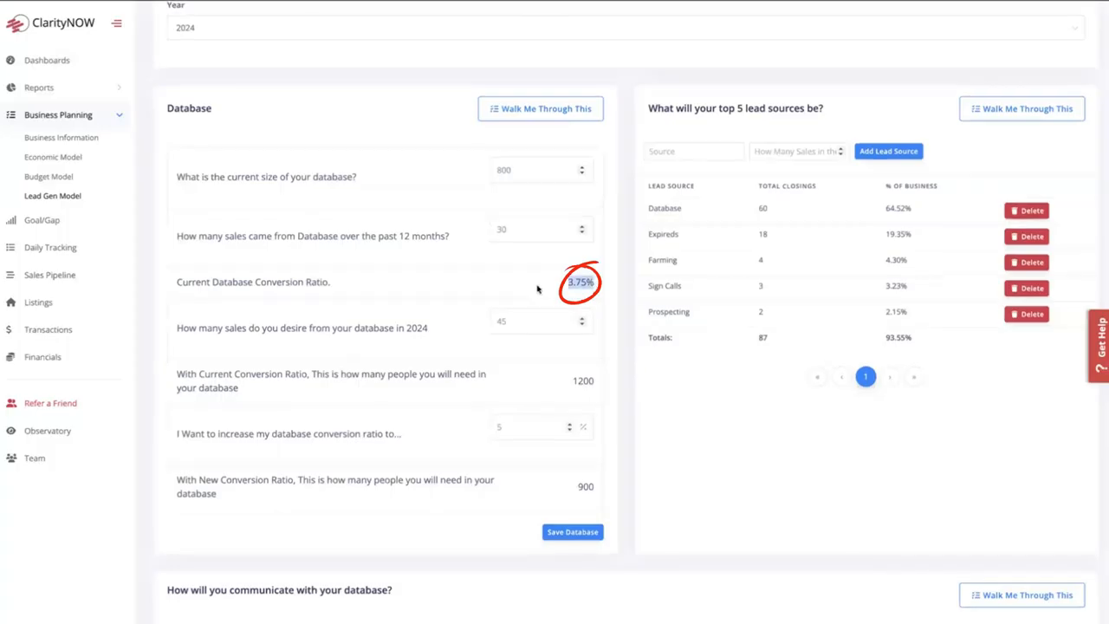
{"action": "left_click", "coordinate": [625, 280]}
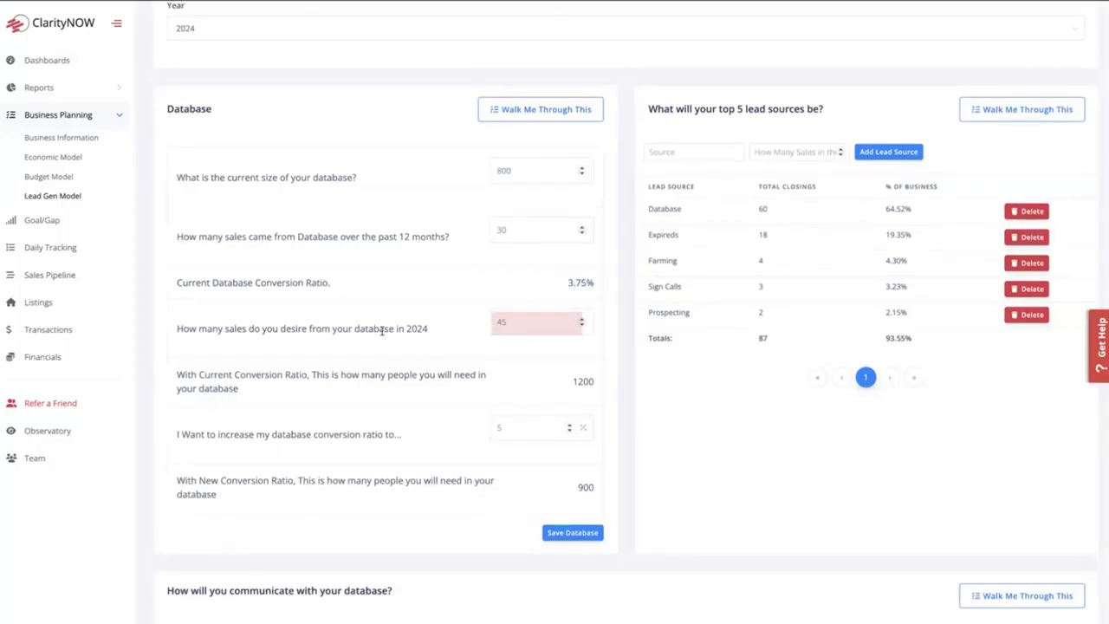
- Set the desired 2024 sales from the database to 60 and check the people needed at the current conversion ratio
{"action": "left_click_drag", "start_coordinate": [514, 322], "coordinate": [491, 322]}
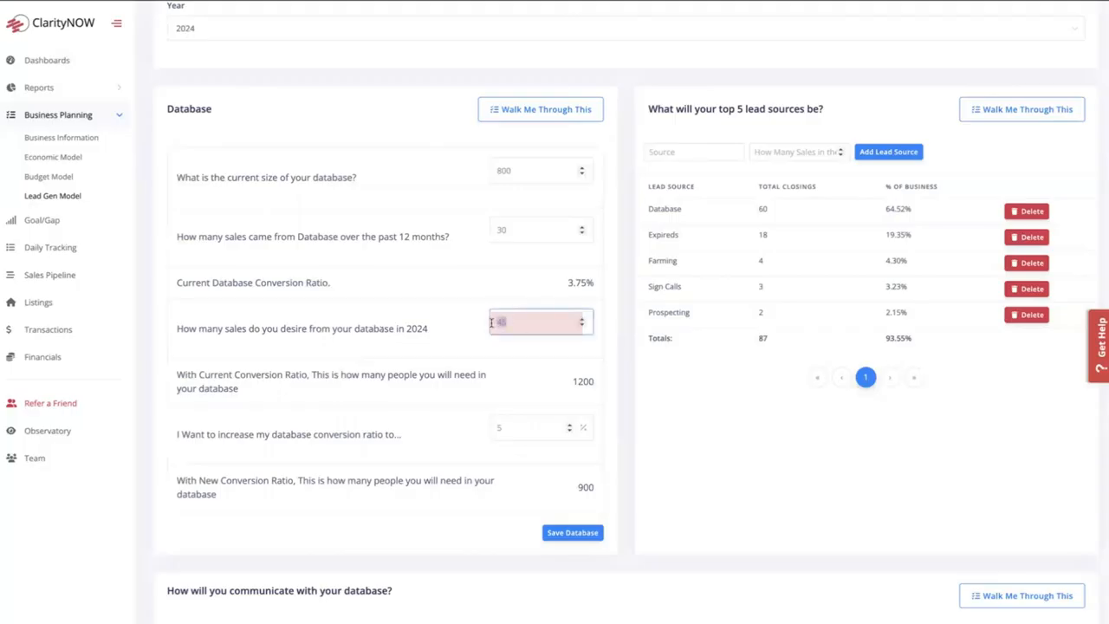
{"action": "type", "text": "60"}
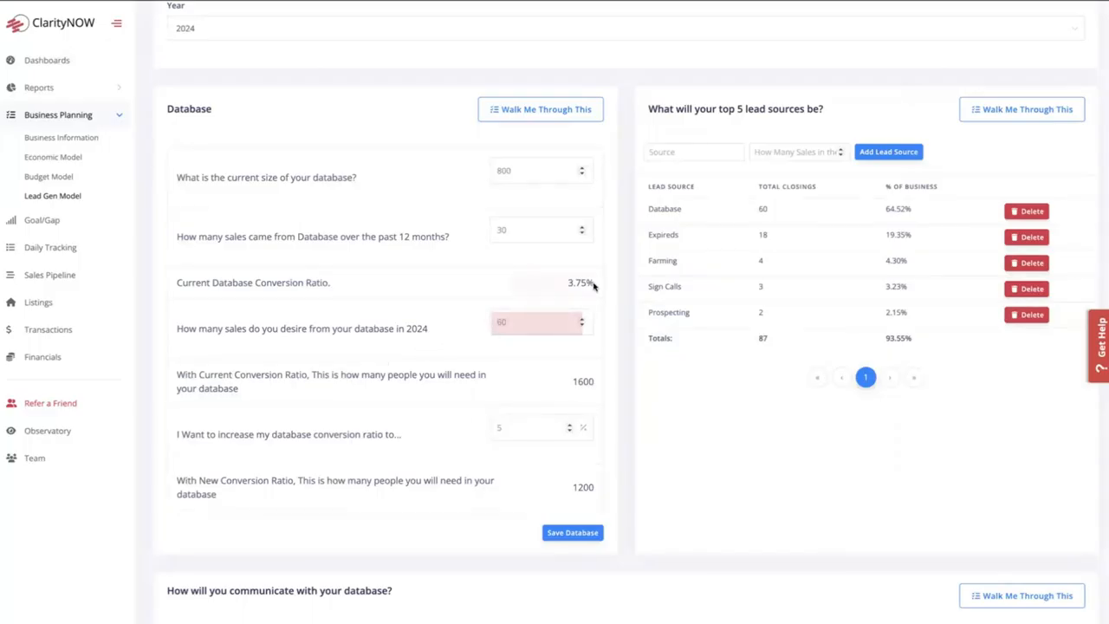
{"action": "left_click_drag", "start_coordinate": [594, 286], "coordinate": [547, 288]}
{"action": "left_click", "coordinate": [623, 287]}
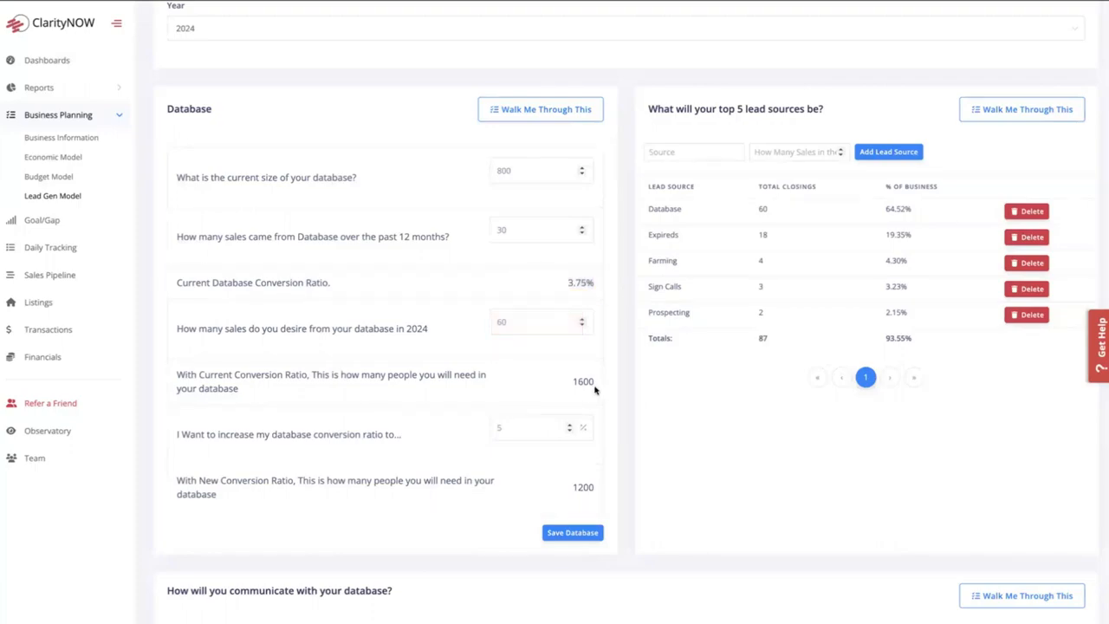
{"action": "left_click_drag", "start_coordinate": [595, 387], "coordinate": [567, 386]}
{"action": "left_click", "coordinate": [596, 393]}
{"action": "left_click_drag", "start_coordinate": [595, 387], "coordinate": [568, 385]}
{"action": "left_click_drag", "start_coordinate": [595, 284], "coordinate": [568, 284]}
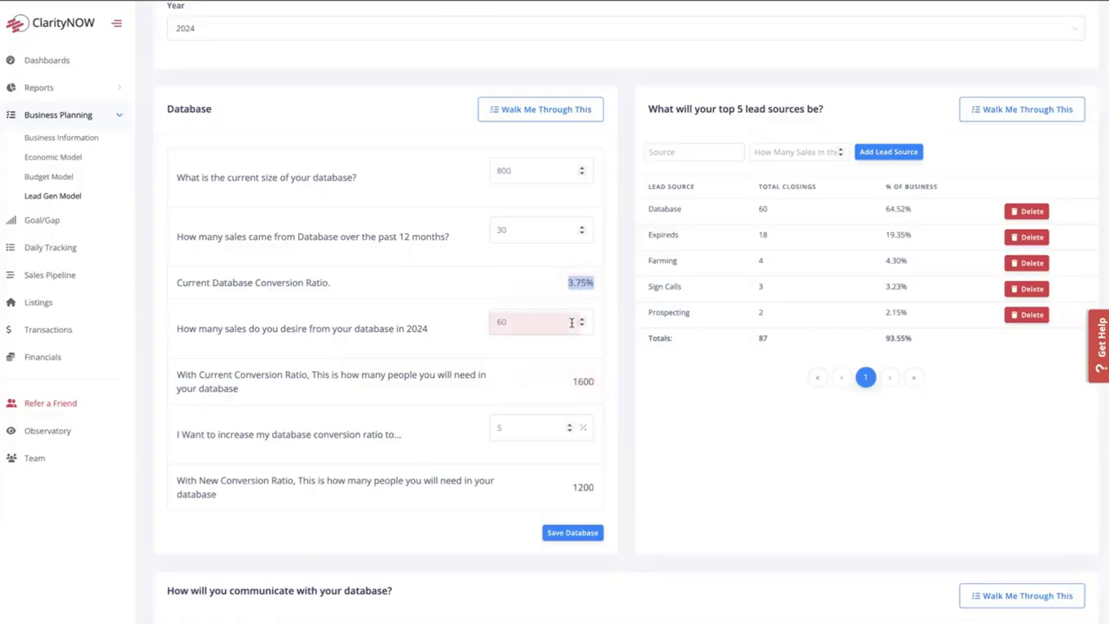
{"action": "left_click", "coordinate": [609, 359]}
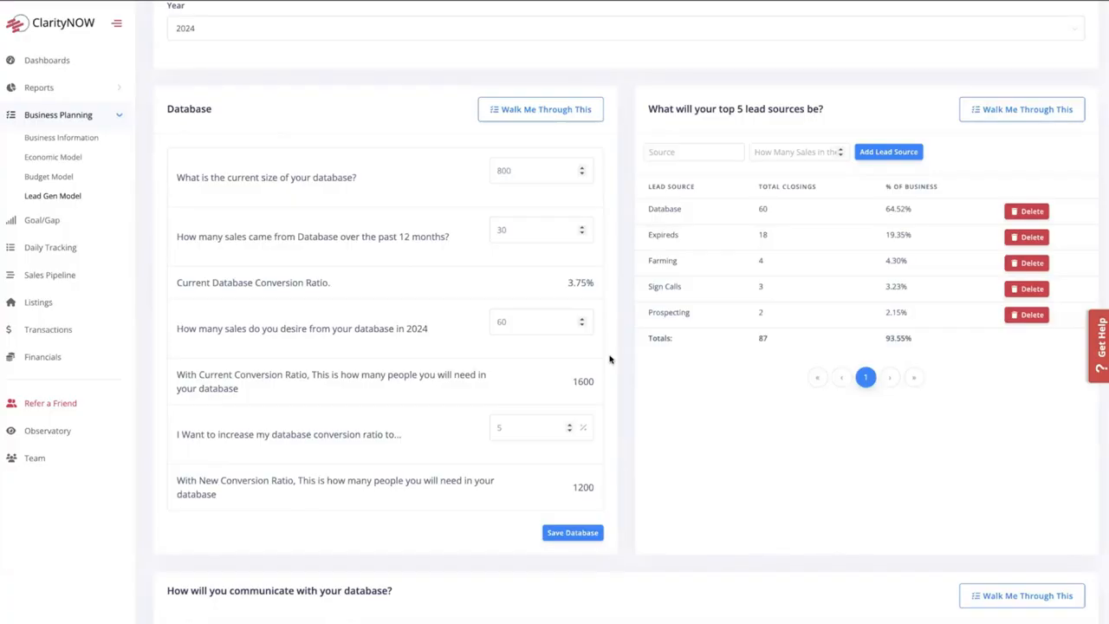
- Set the desired database conversion ratio to 7% and check the people needed at the new ratio
{"action": "left_click_drag", "start_coordinate": [518, 427], "coordinate": [489, 430]}
{"action": "type", "text": "7"}
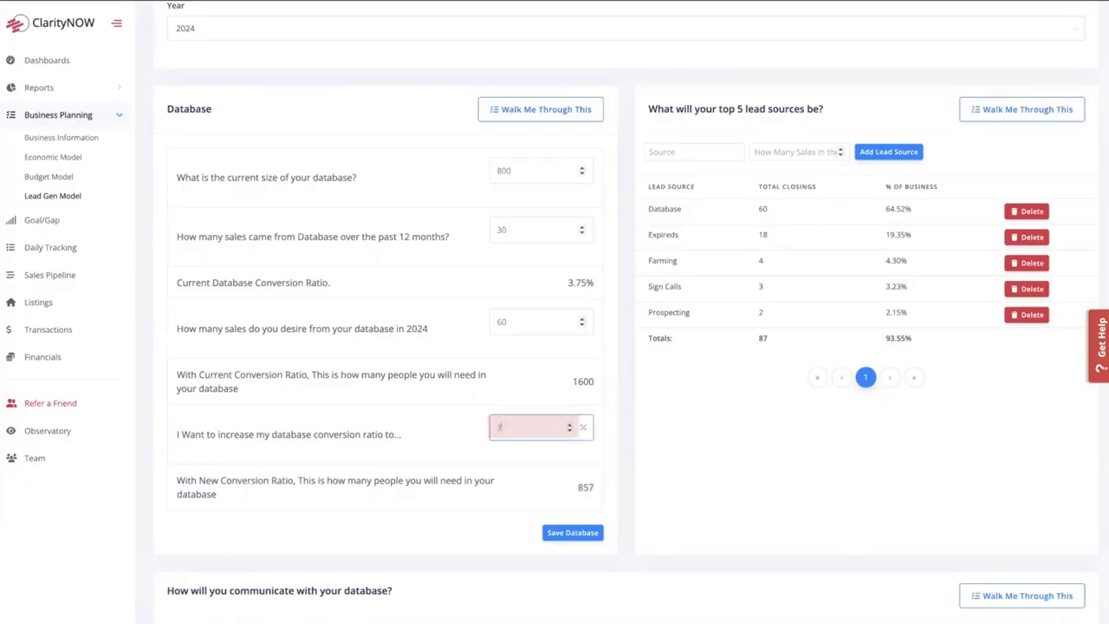
{"action": "left_click", "coordinate": [624, 393]}
{"action": "double_click", "coordinate": [593, 490]}
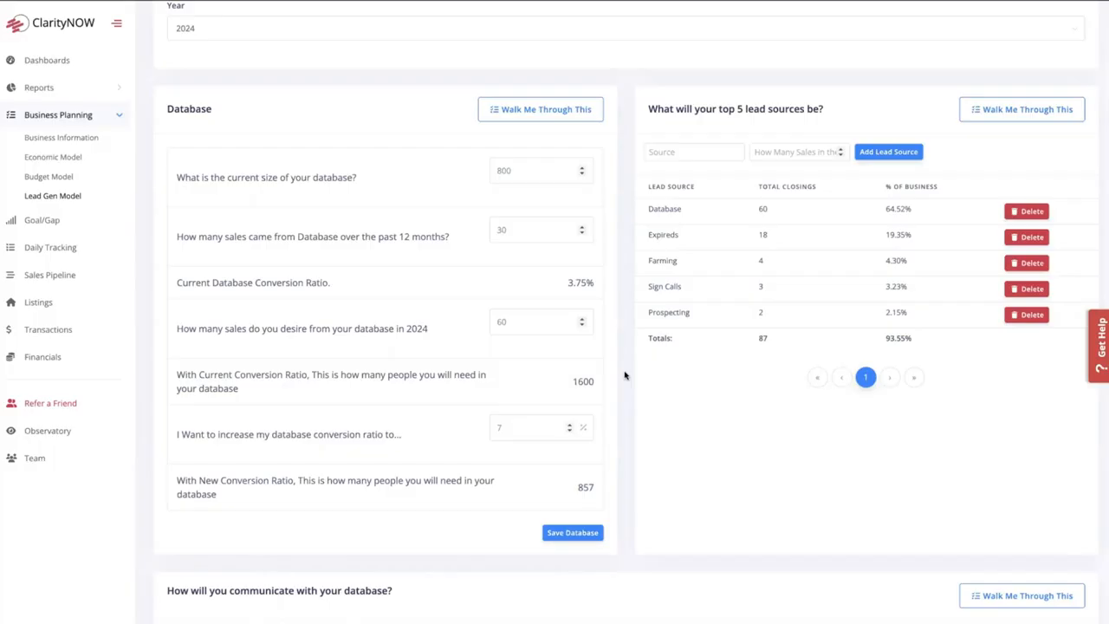
- Examine the touchpoint, date and recipient fields used to plan communication with the database
{"action": "scroll", "coordinate": [625, 375], "scroll_direction": "down", "scroll_amount": 4}
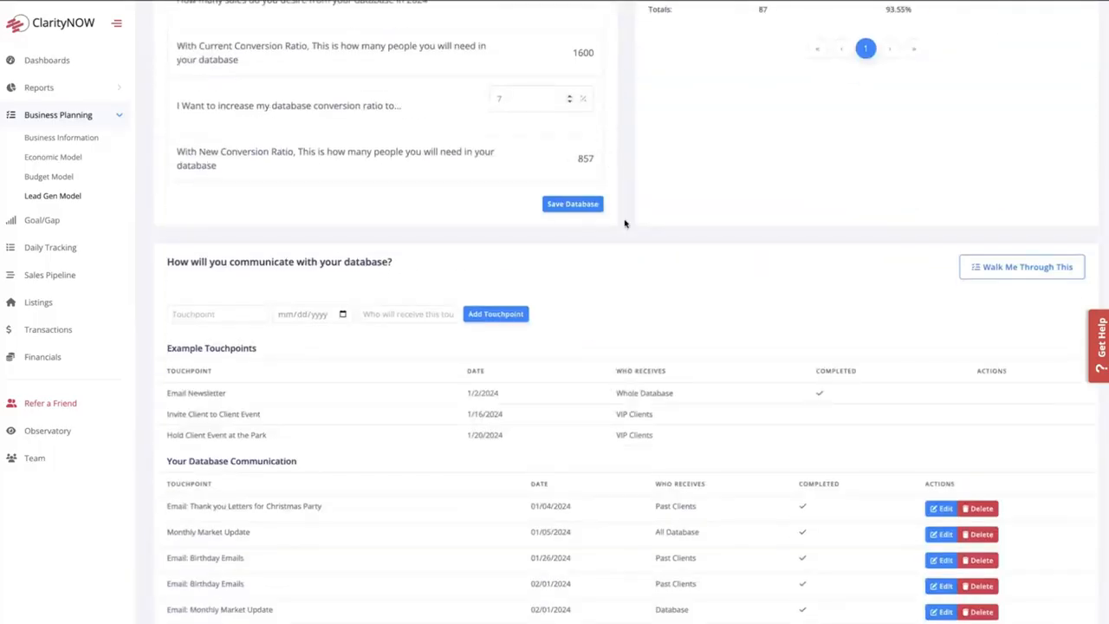
{"action": "scroll", "coordinate": [520, 243], "scroll_direction": "down", "scroll_amount": 1}
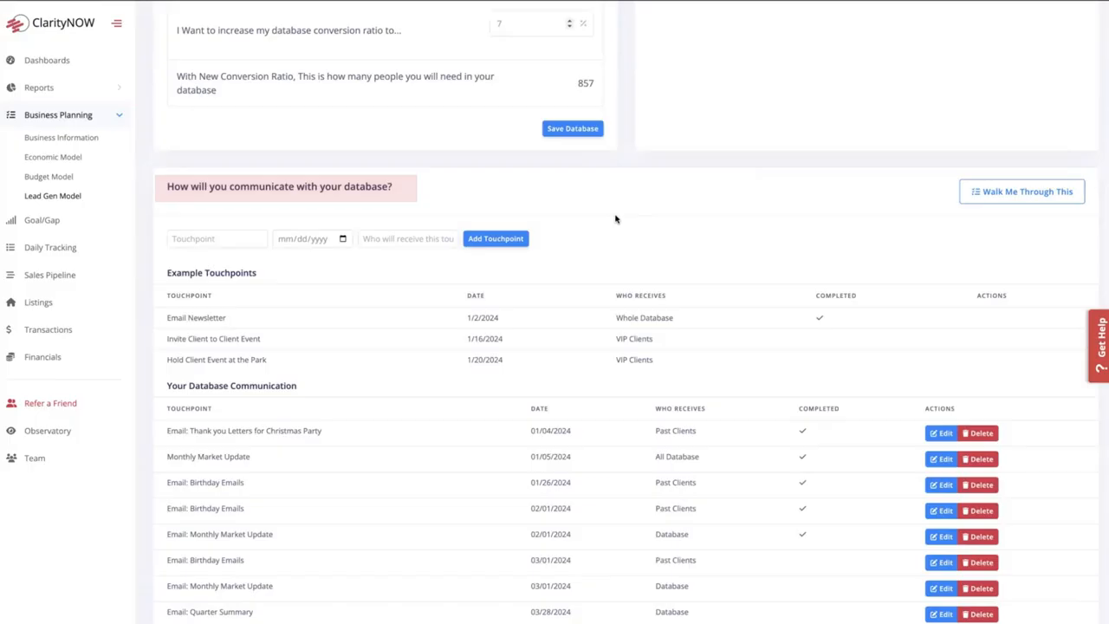
{"action": "left_click", "coordinate": [216, 238]}
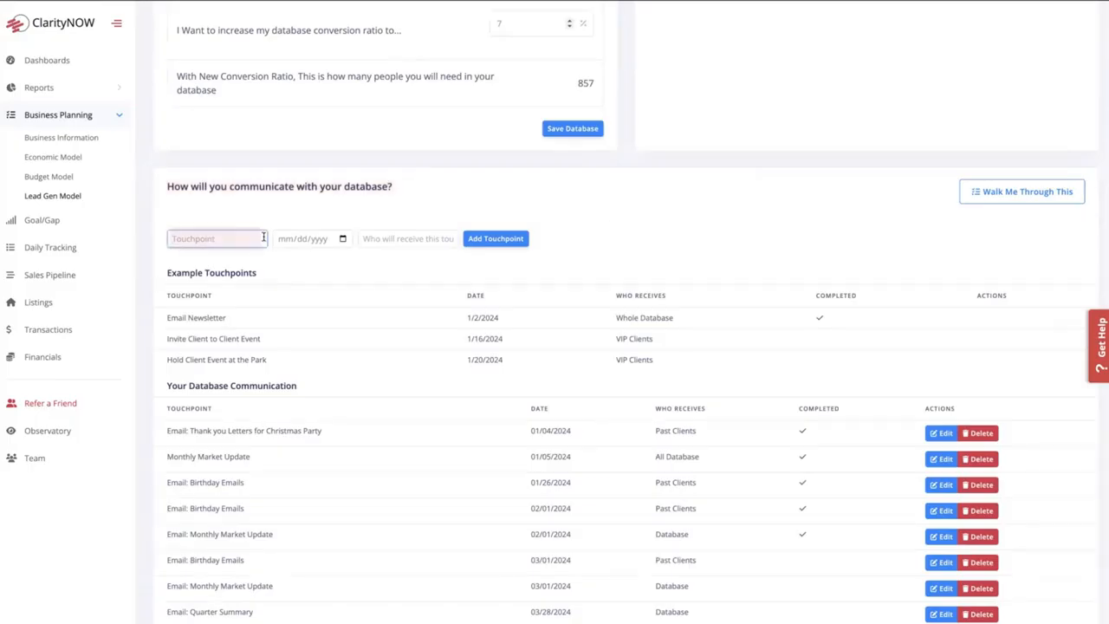
{"action": "left_click", "coordinate": [346, 238]}
{"action": "left_click", "coordinate": [401, 246]}
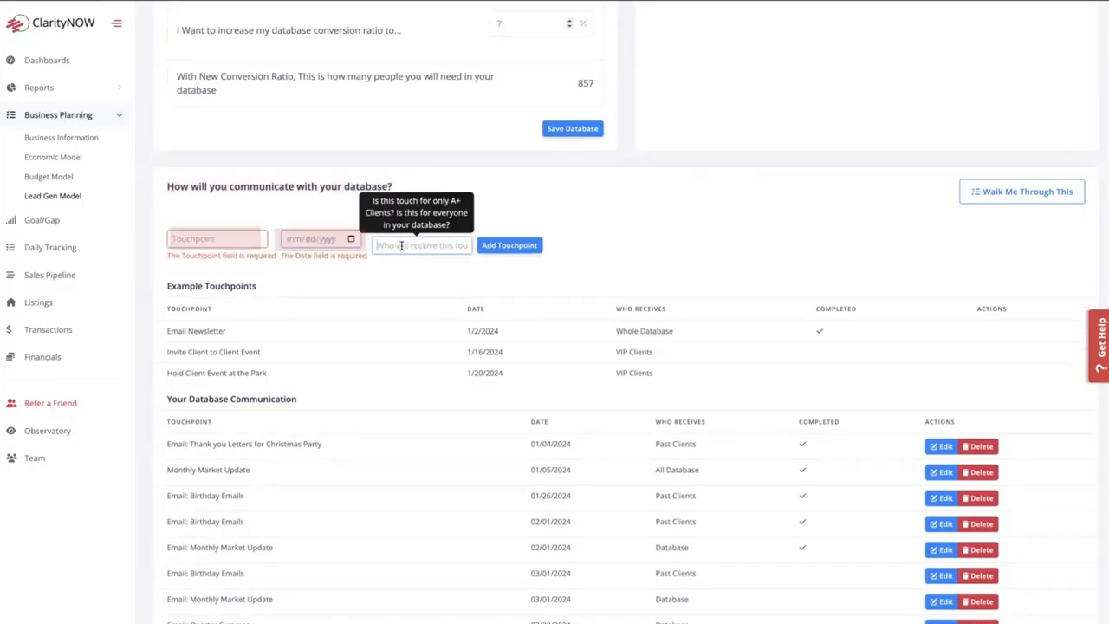
{"action": "left_click", "coordinate": [628, 240]}
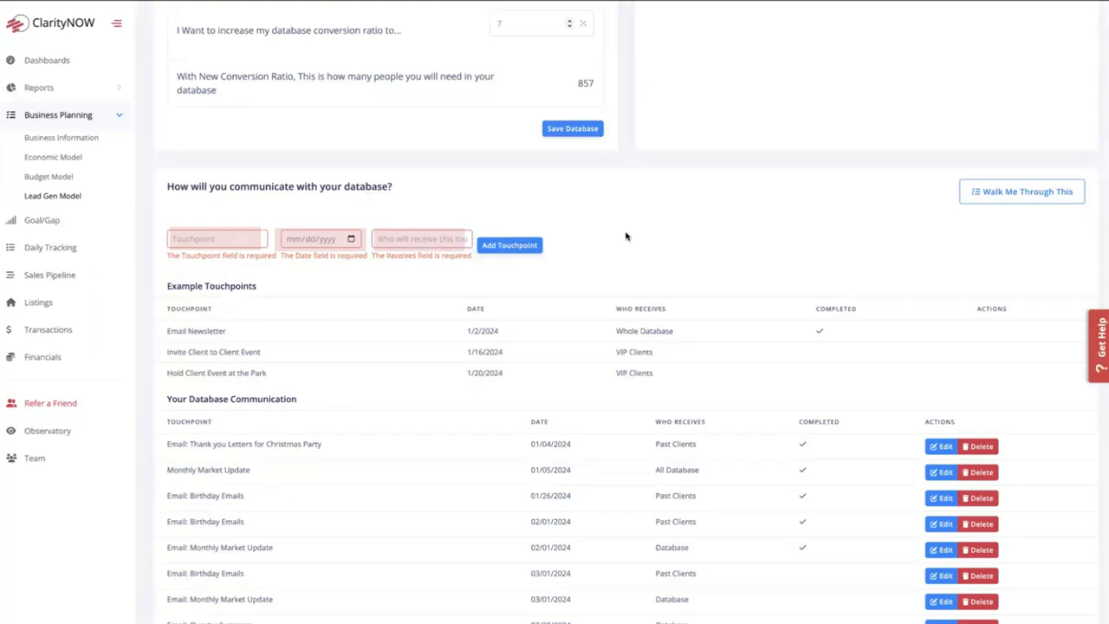
- Review the scheduled emails, phone calls, mailers and events in the 2024 database communication list
{"action": "scroll", "coordinate": [639, 238], "scroll_direction": "down", "scroll_amount": 3}
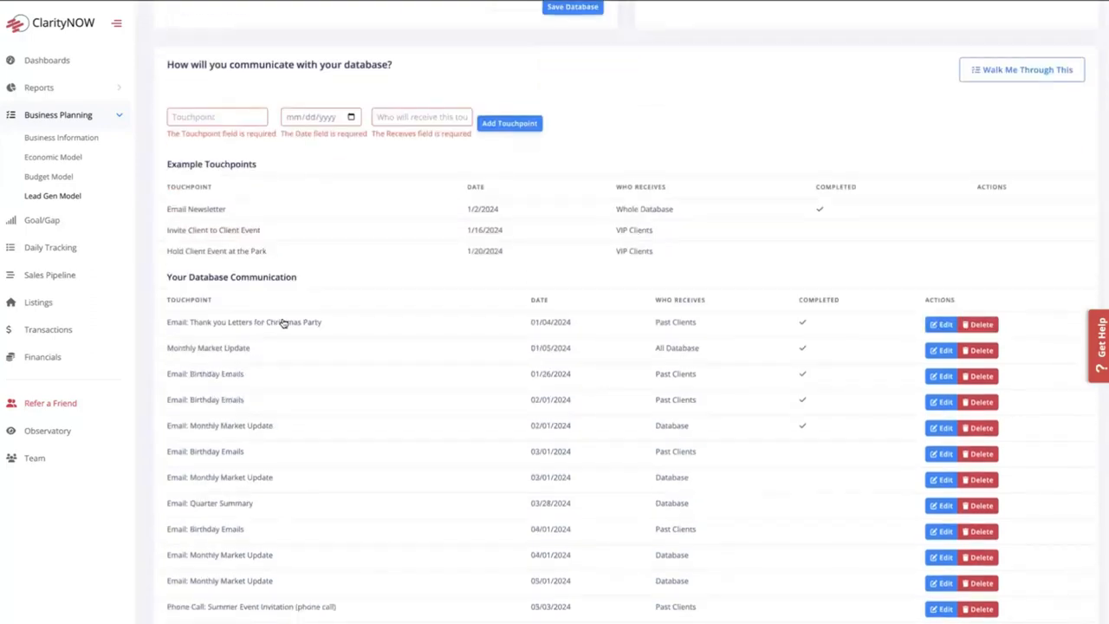
{"action": "left_click", "coordinate": [205, 332]}
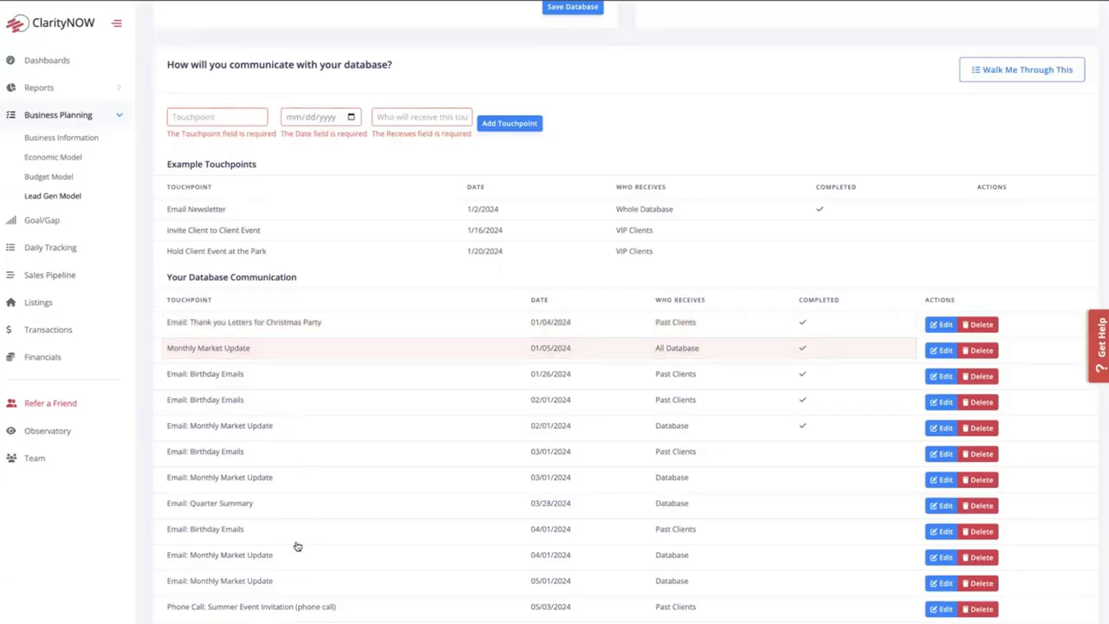
{"action": "scroll", "coordinate": [299, 546], "scroll_direction": "down", "scroll_amount": 1}
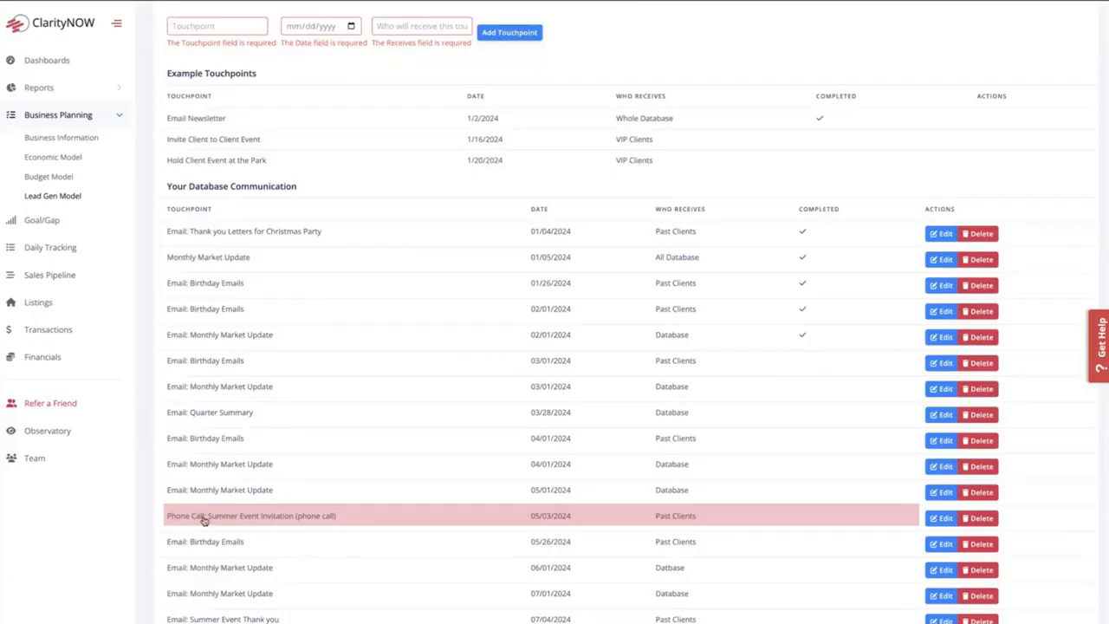
{"action": "scroll", "coordinate": [355, 520], "scroll_direction": "down", "scroll_amount": 3}
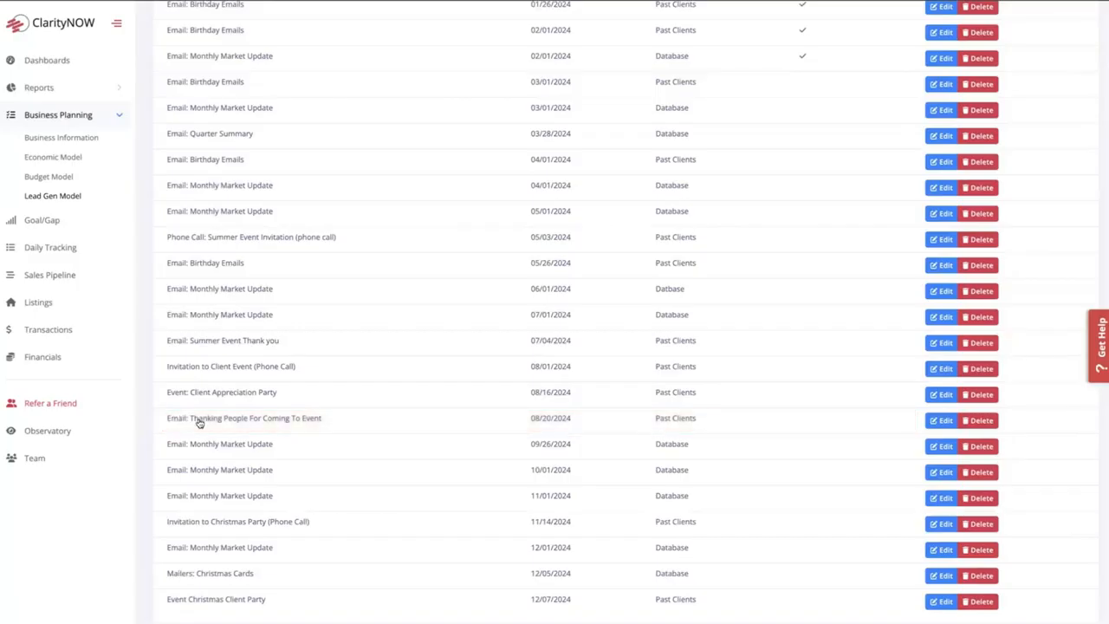
- Mark the 03/01/2024 Email: Birthday Emails touchpoint as completed and save it
{"action": "scroll", "coordinate": [503, 428], "scroll_direction": "up", "scroll_amount": 1}
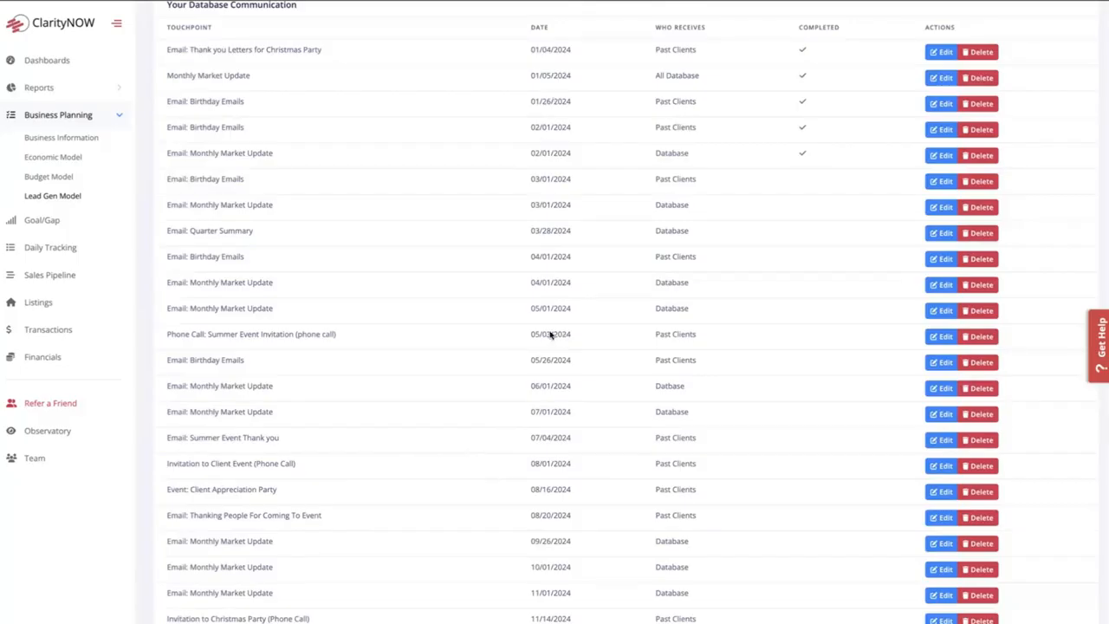
{"action": "left_click", "coordinate": [946, 182]}
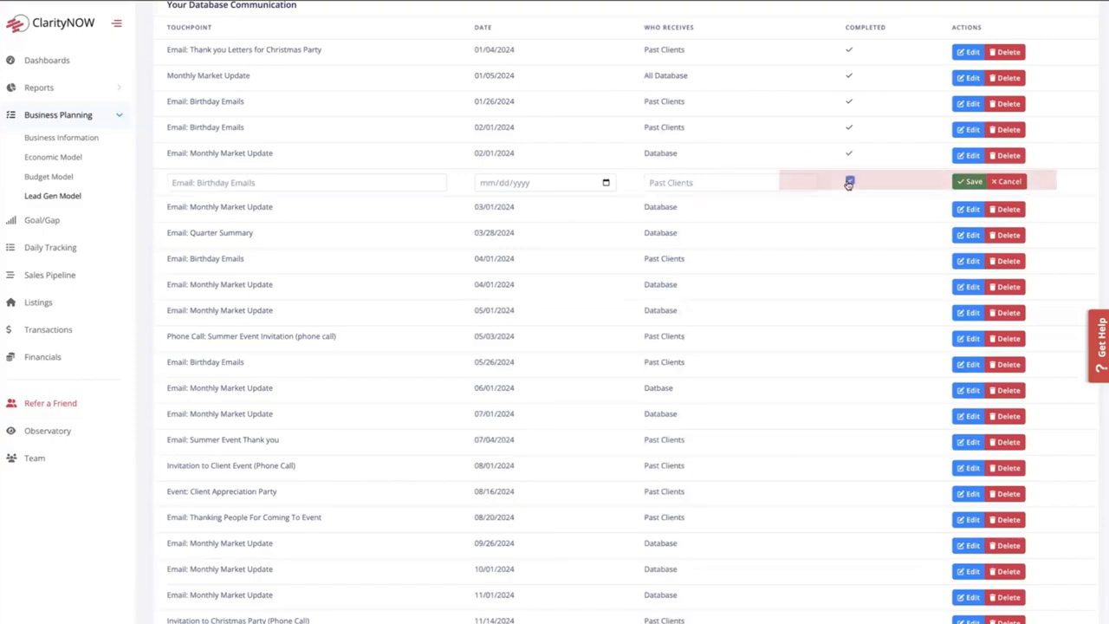
{"action": "left_click", "coordinate": [962, 182]}
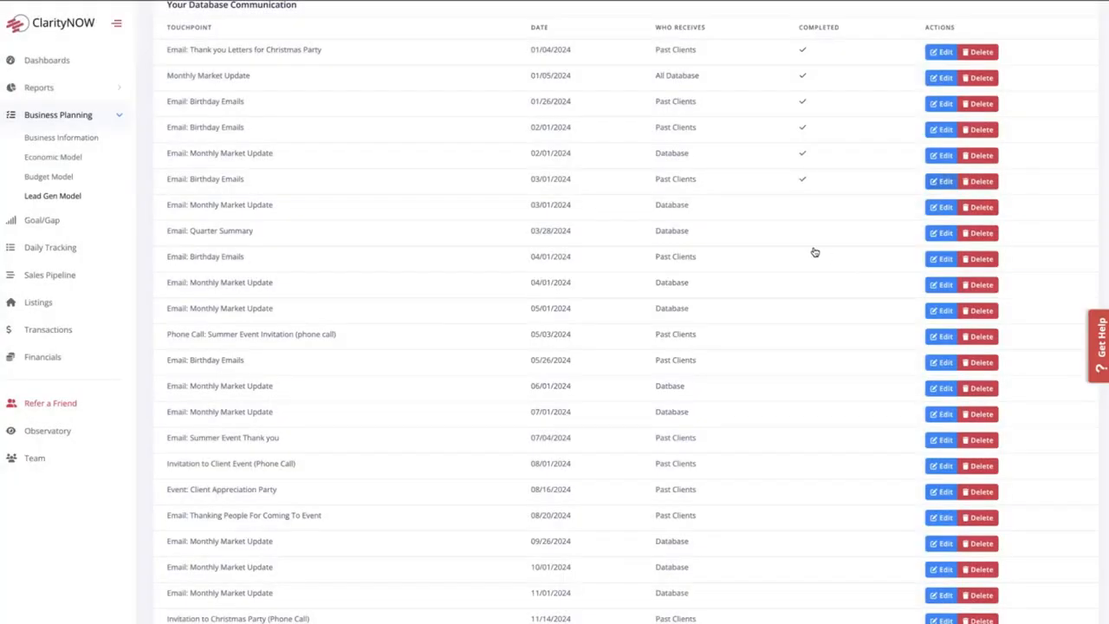
- Examine the source and annual sales fields for adding one of the top 5 lead sources
{"action": "scroll", "coordinate": [814, 252], "scroll_direction": "up", "scroll_amount": 1}
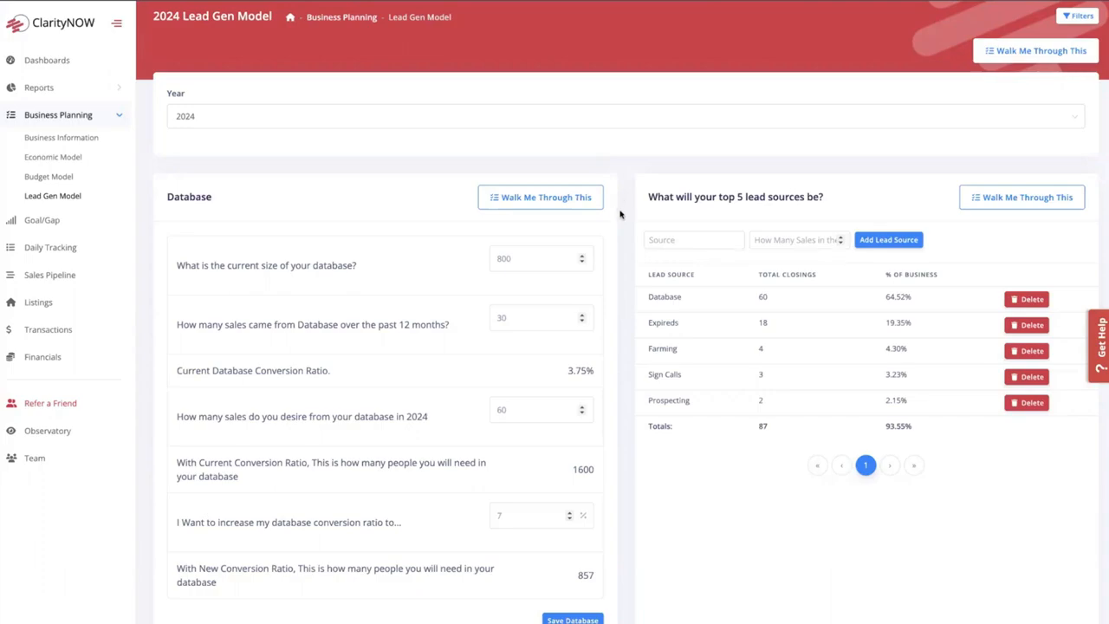
{"action": "left_click", "coordinate": [671, 239]}
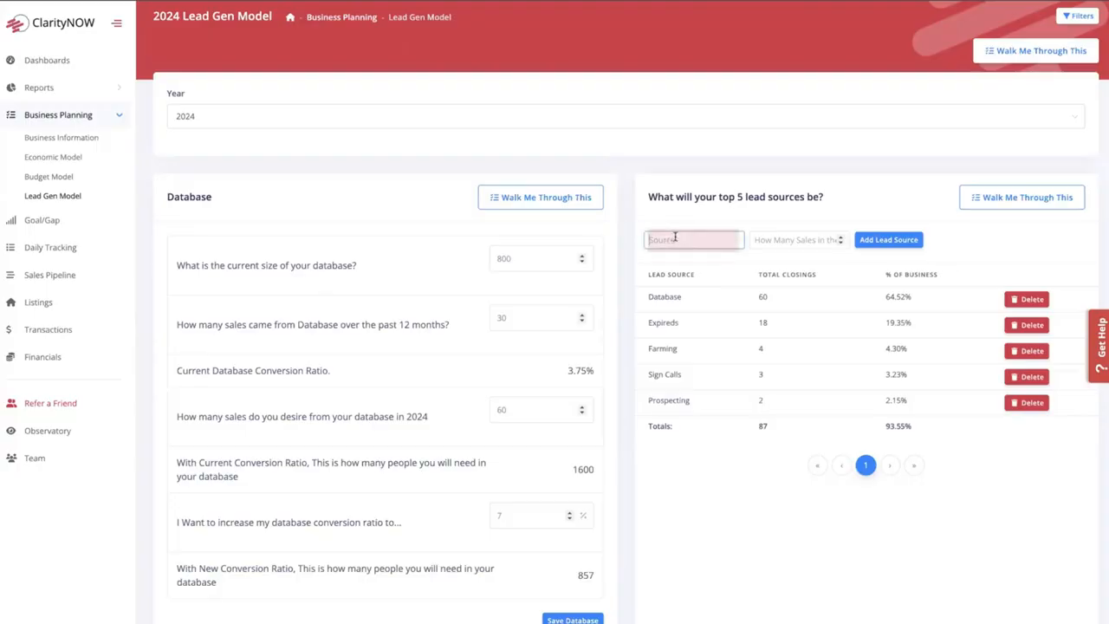
{"action": "left_click", "coordinate": [797, 239]}
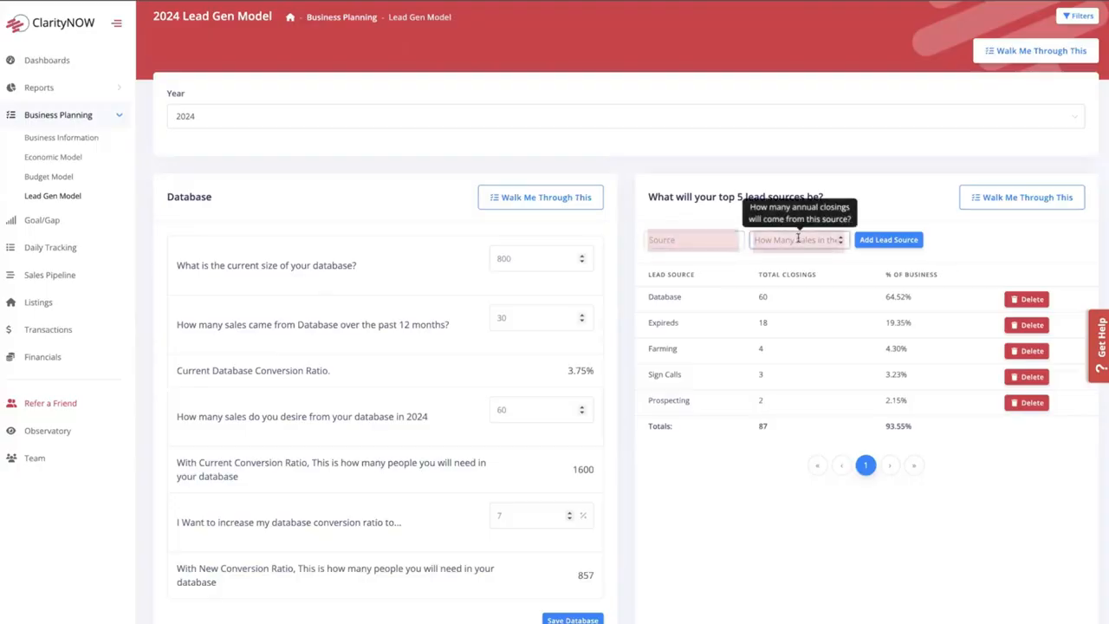
{"action": "left_click", "coordinate": [913, 205]}
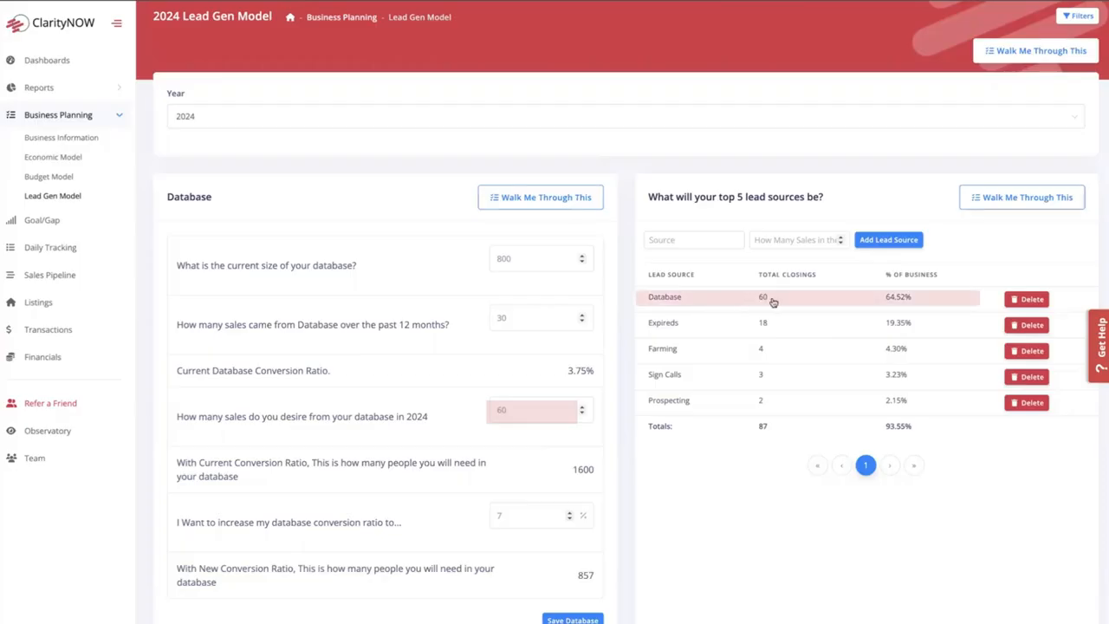
- Compare the lead sources' closings and share of business with the closed units goal in the 2024 economic model
{"action": "left_click_drag", "start_coordinate": [927, 301], "coordinate": [812, 301]}
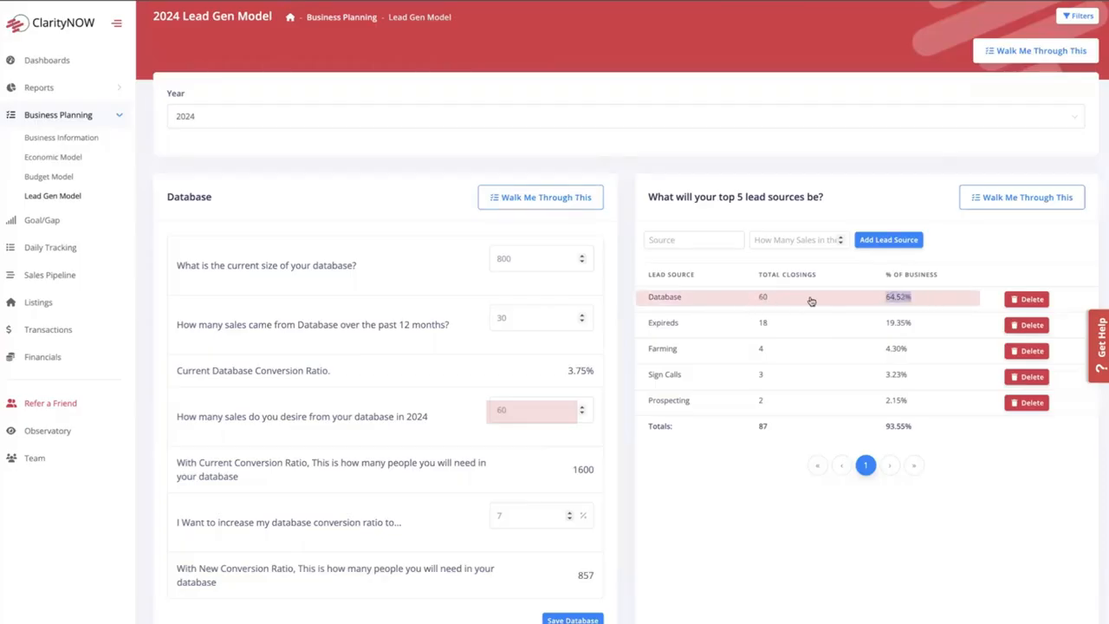
{"action": "left_click", "coordinate": [633, 302]}
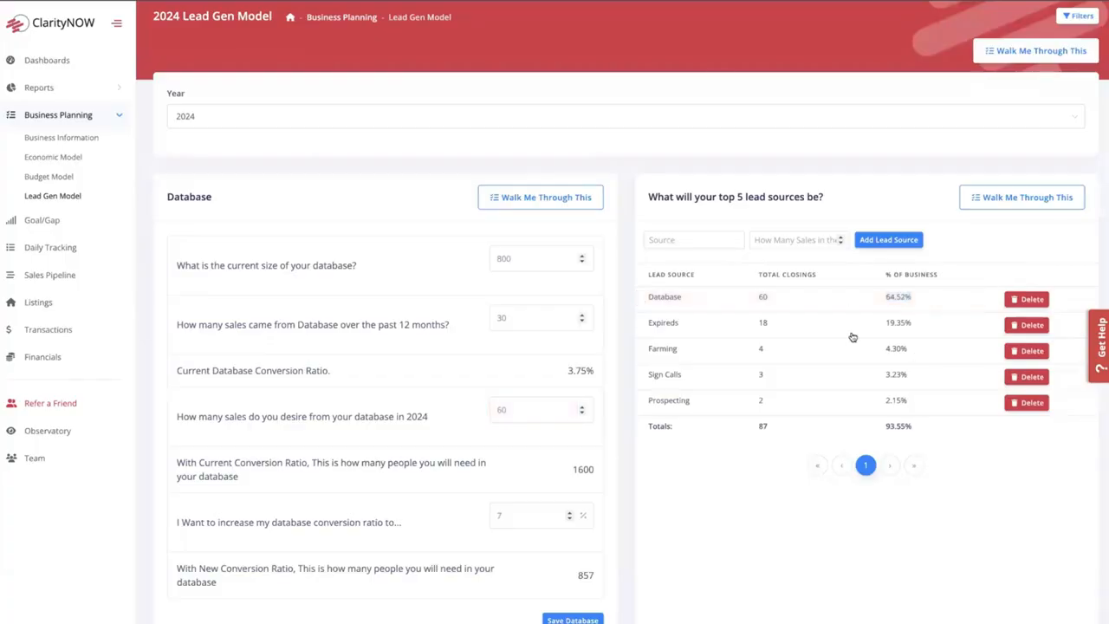
{"action": "left_click", "coordinate": [61, 157]}
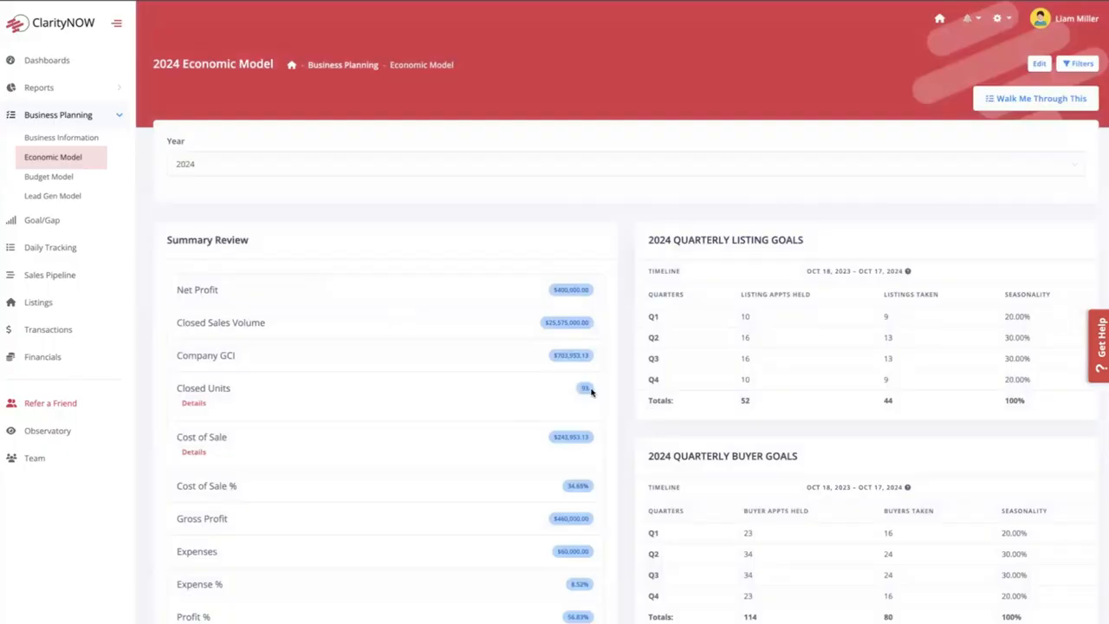
{"action": "left_click", "coordinate": [62, 197]}
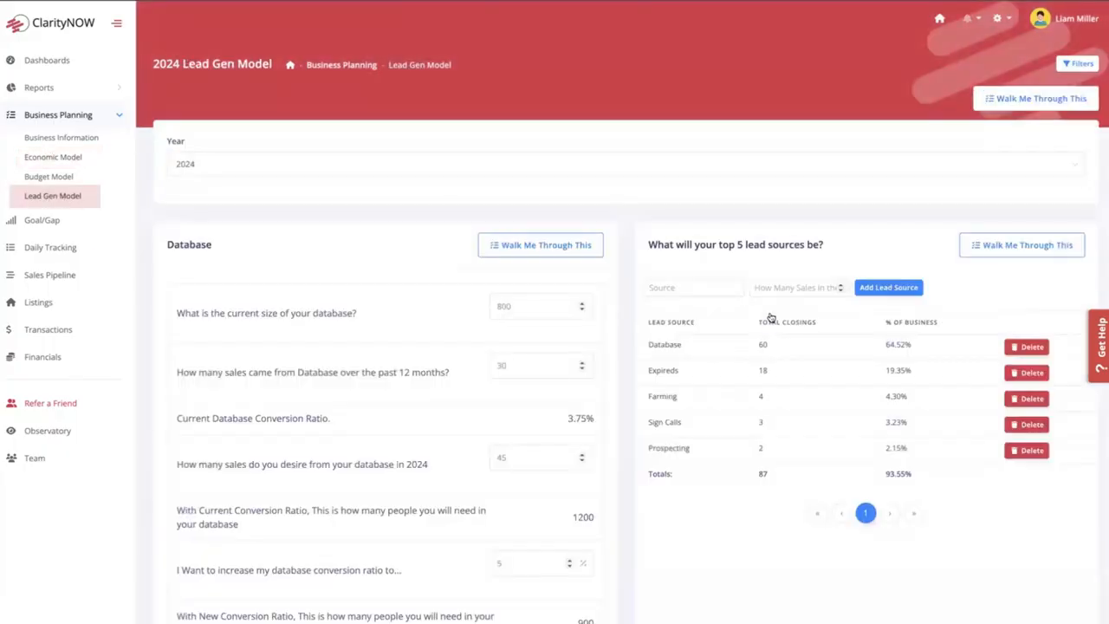
{"action": "scroll", "coordinate": [834, 339], "scroll_direction": "down", "scroll_amount": 1}
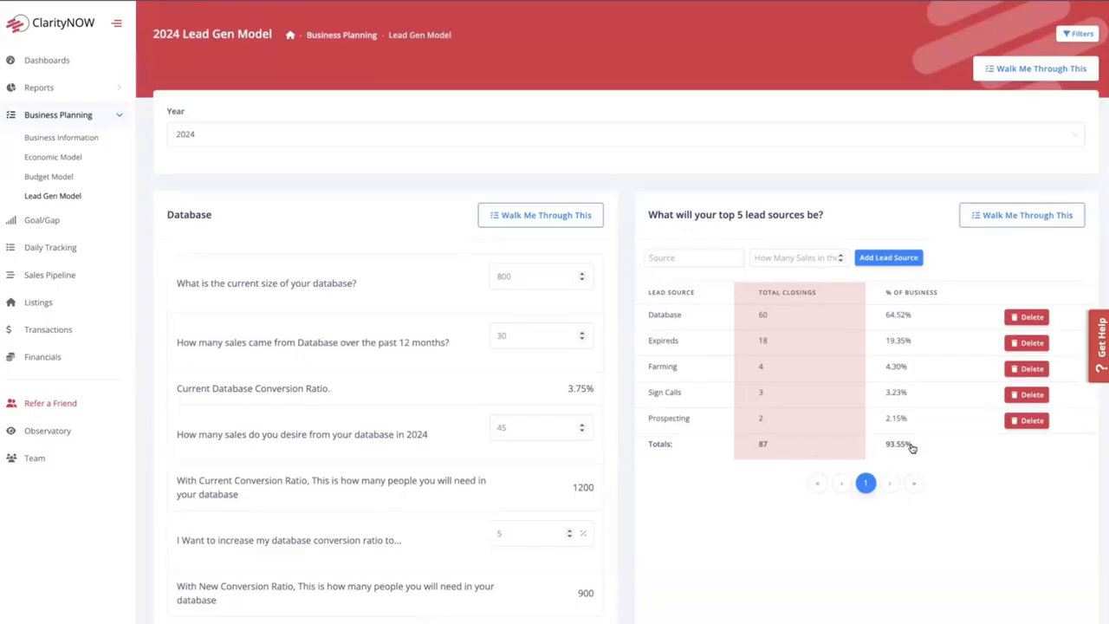
{"action": "left_click_drag", "start_coordinate": [913, 445], "coordinate": [871, 448]}
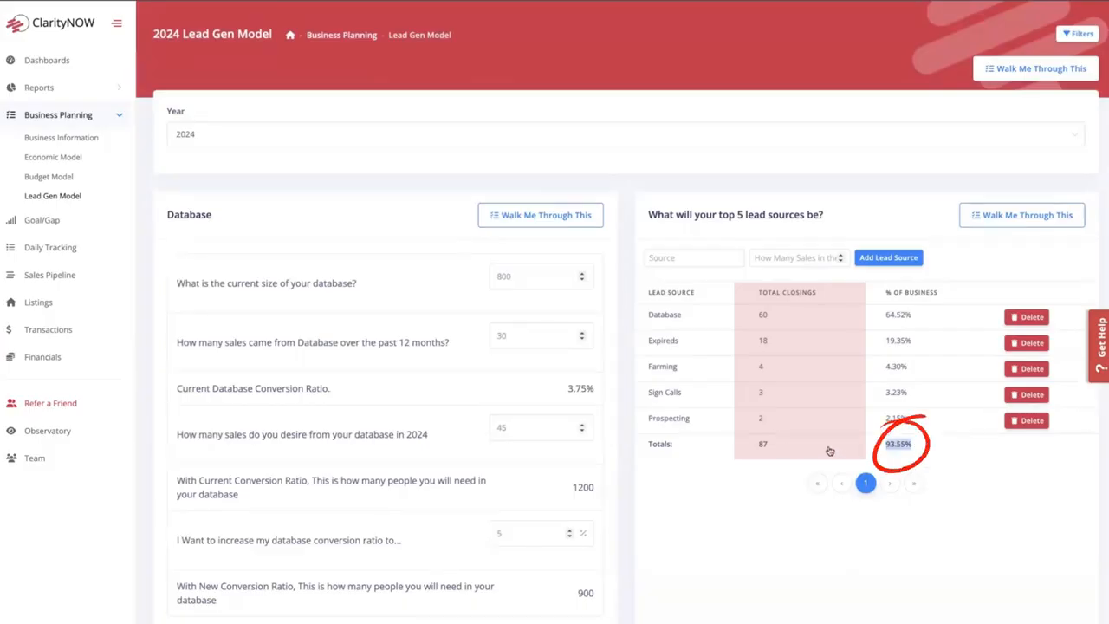